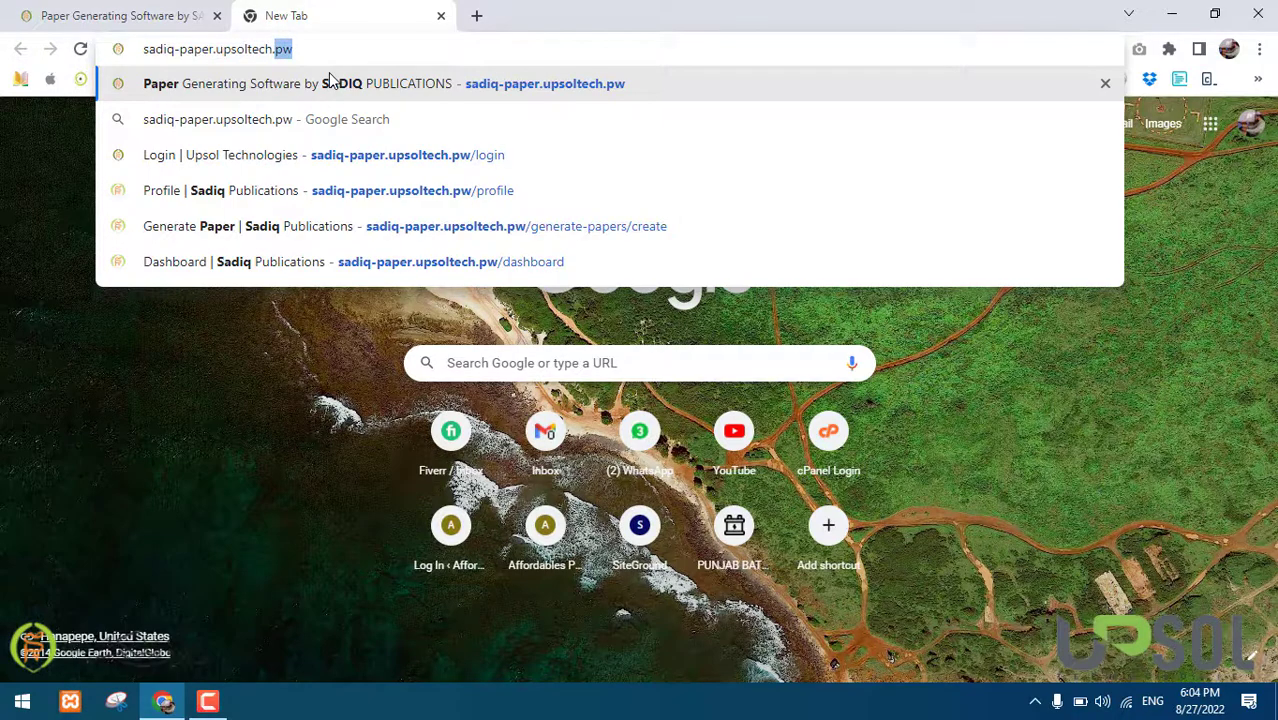
# Load the Sadiq Publications paper site and close the duplicate tab
pyautogui.write('pw')
pyautogui.press('Return')
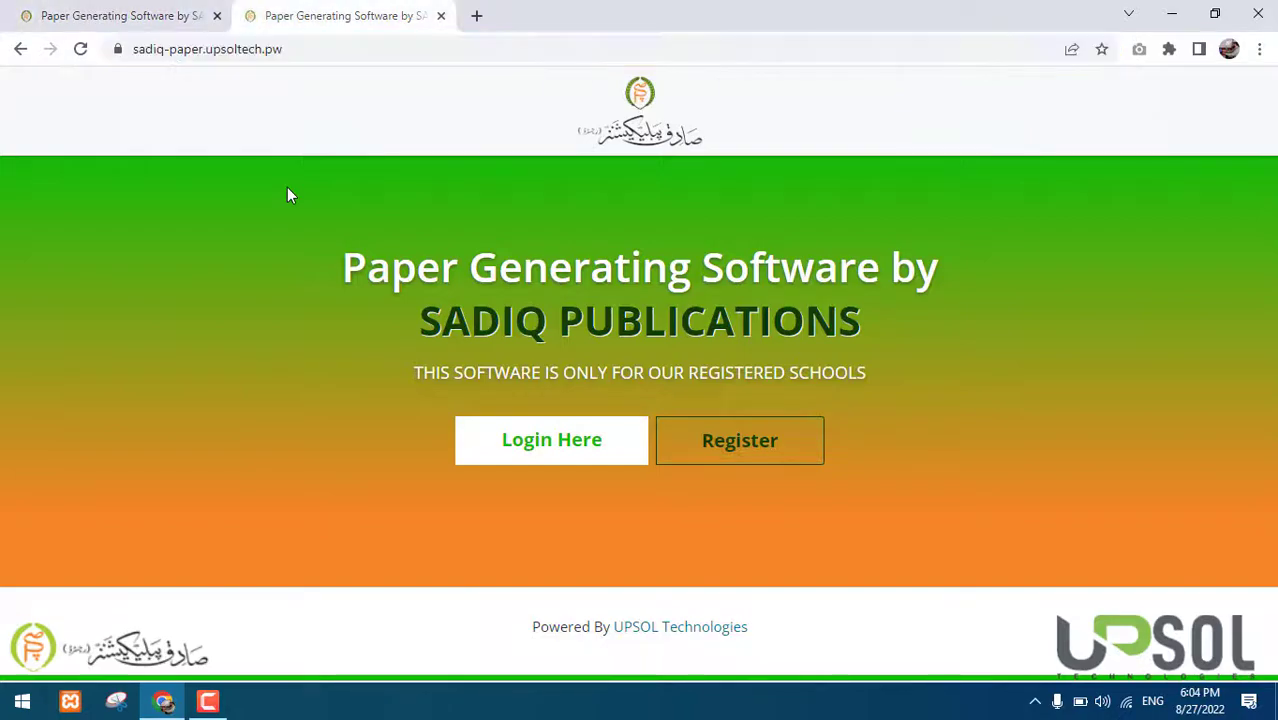
pyautogui.hotkey('ctrl', 'w')
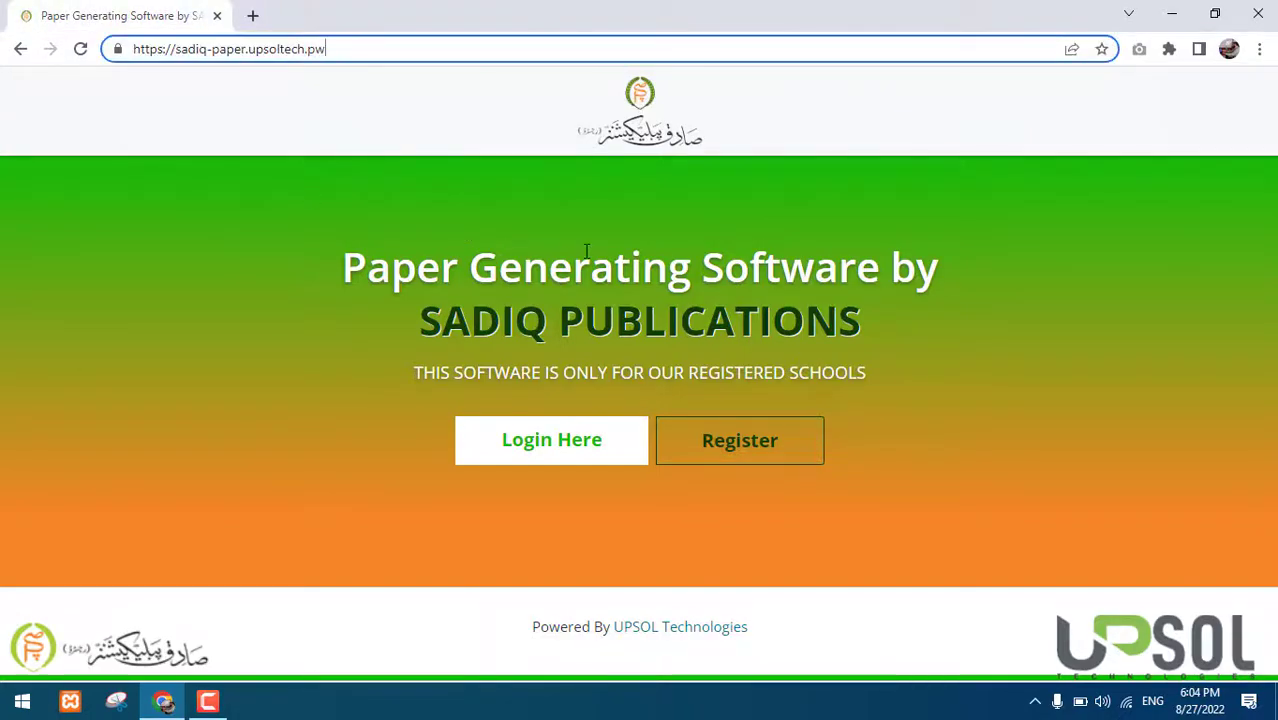
# Select the Paper Generating Software by Sadiq Publications heading and tagline text
pyautogui.click(586, 252)
pyautogui.moveTo(345, 265); pyautogui.dragTo(903, 364)
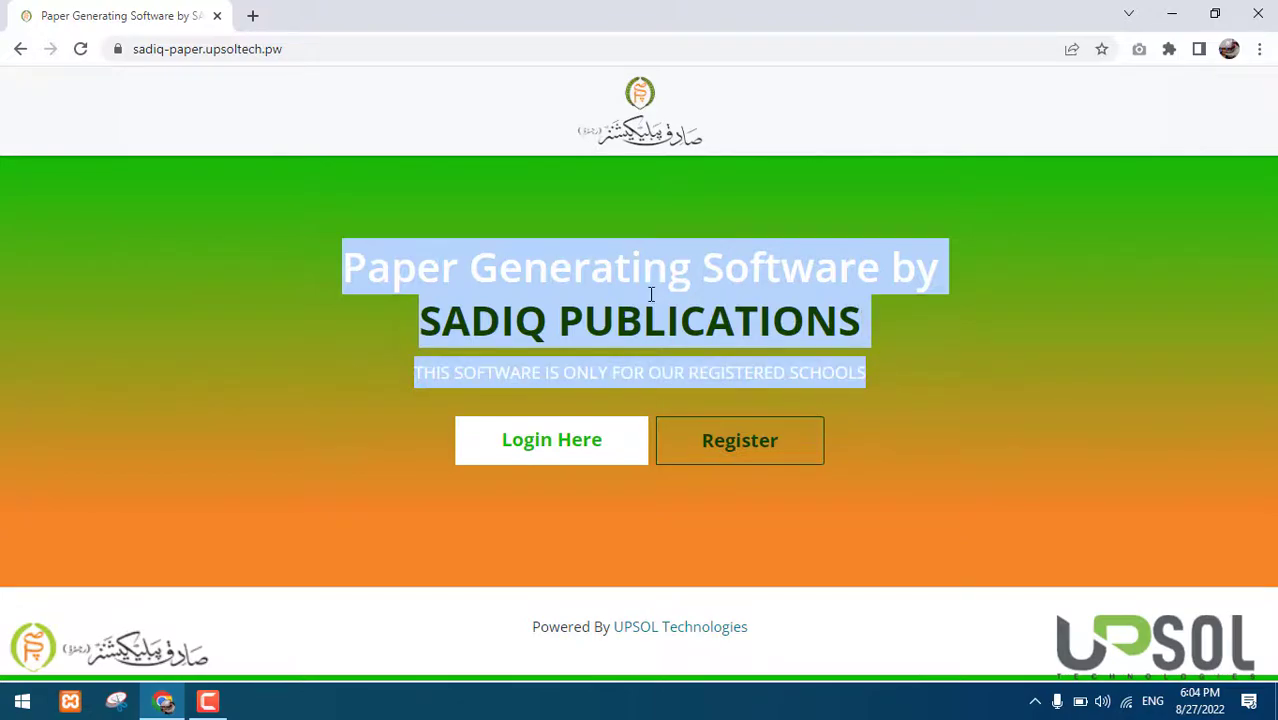
pyautogui.doubleClick(788, 321)
pyautogui.doubleClick(509, 272)
pyautogui.tripleClick(500, 336)
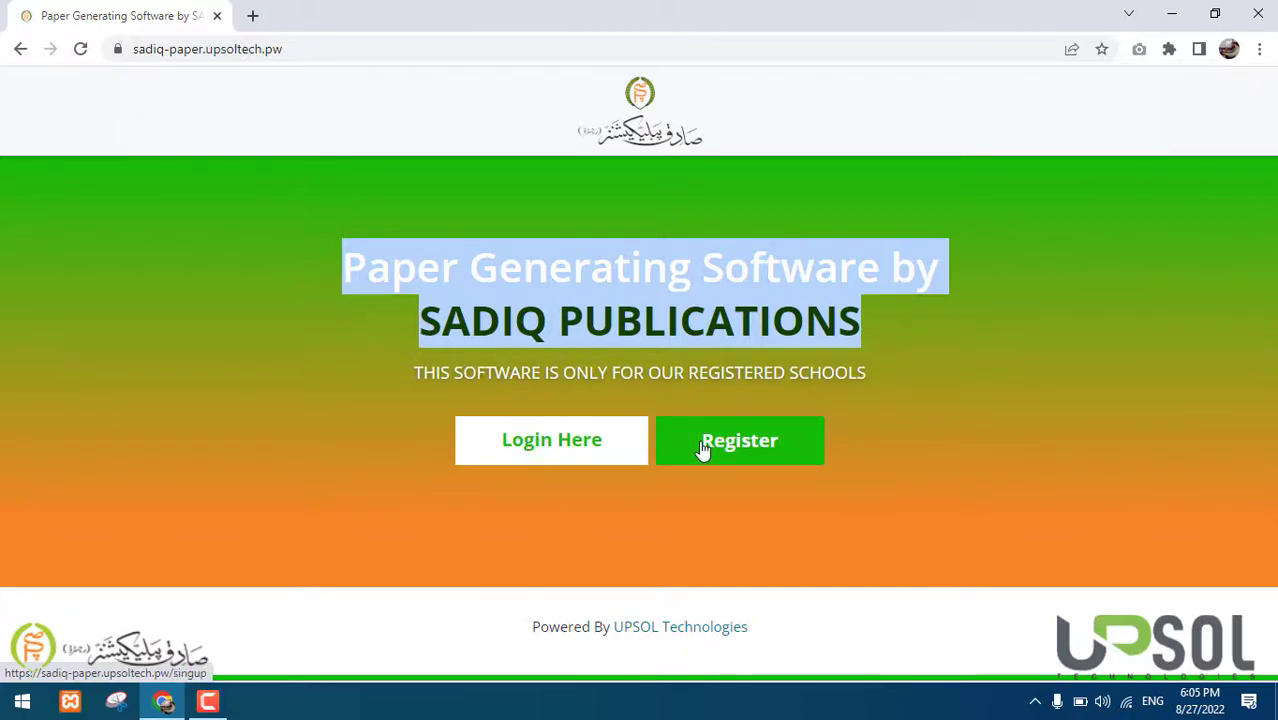
# Check the login page's autofilled email, then go back and open the Register Your School form
pyautogui.click(563, 455)
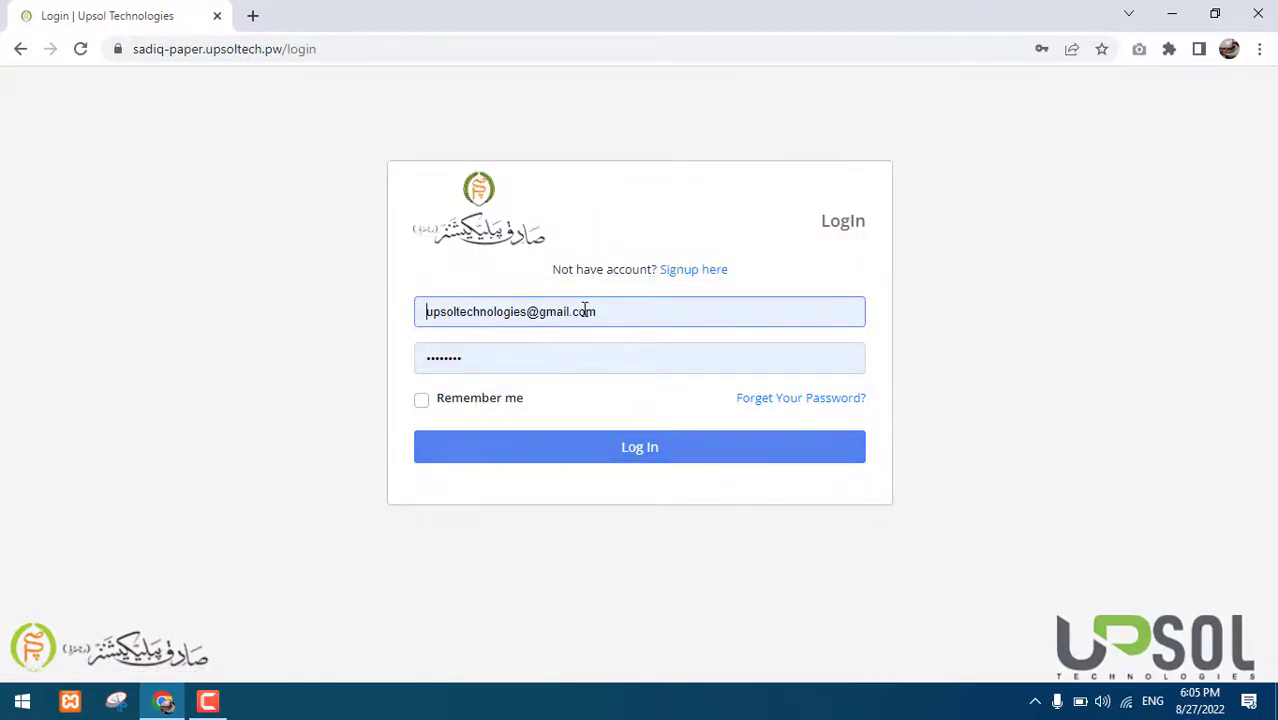
pyautogui.doubleClick(590, 311)
pyautogui.tripleClick(590, 311)
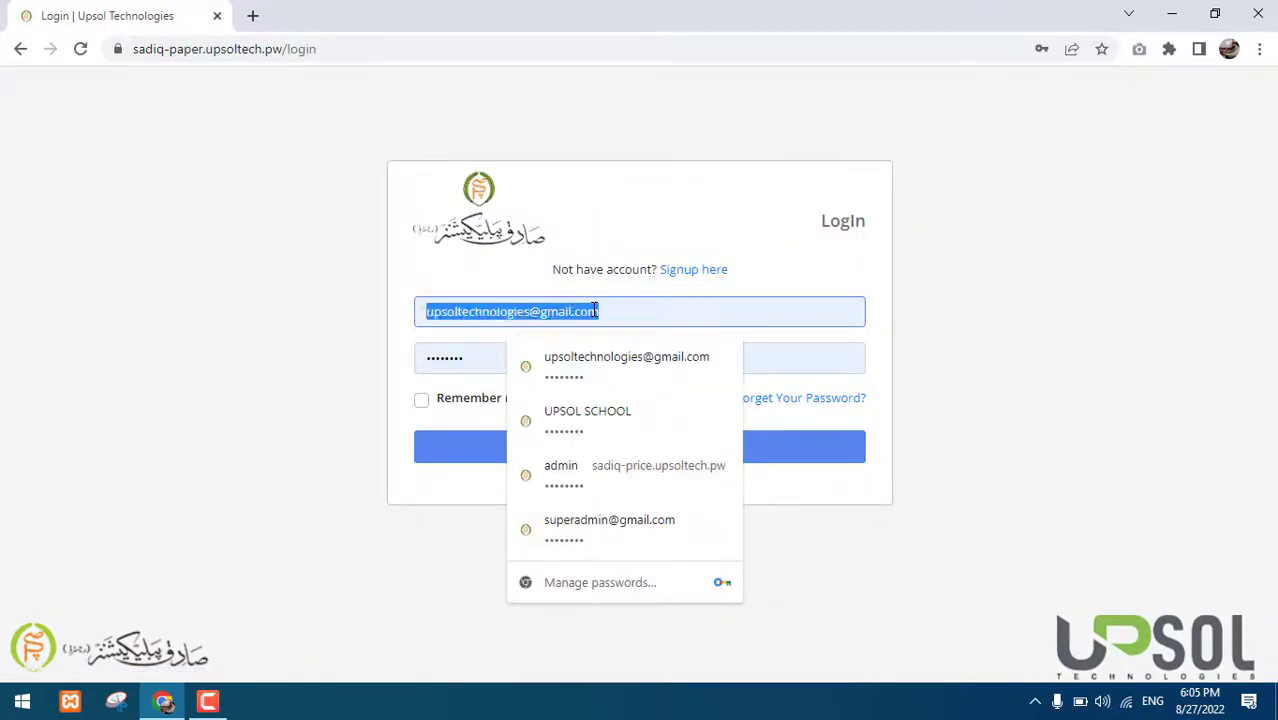
pyautogui.click(458, 358)
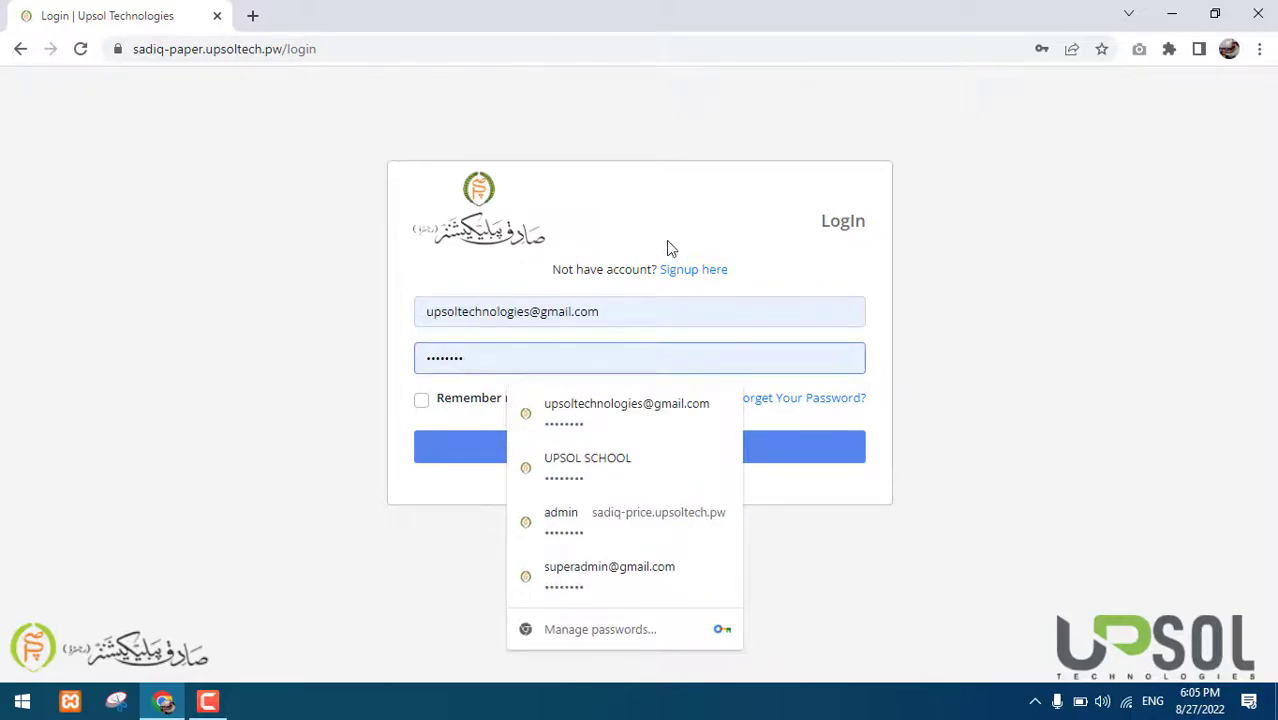
pyautogui.hotkey('alt', 'Left')
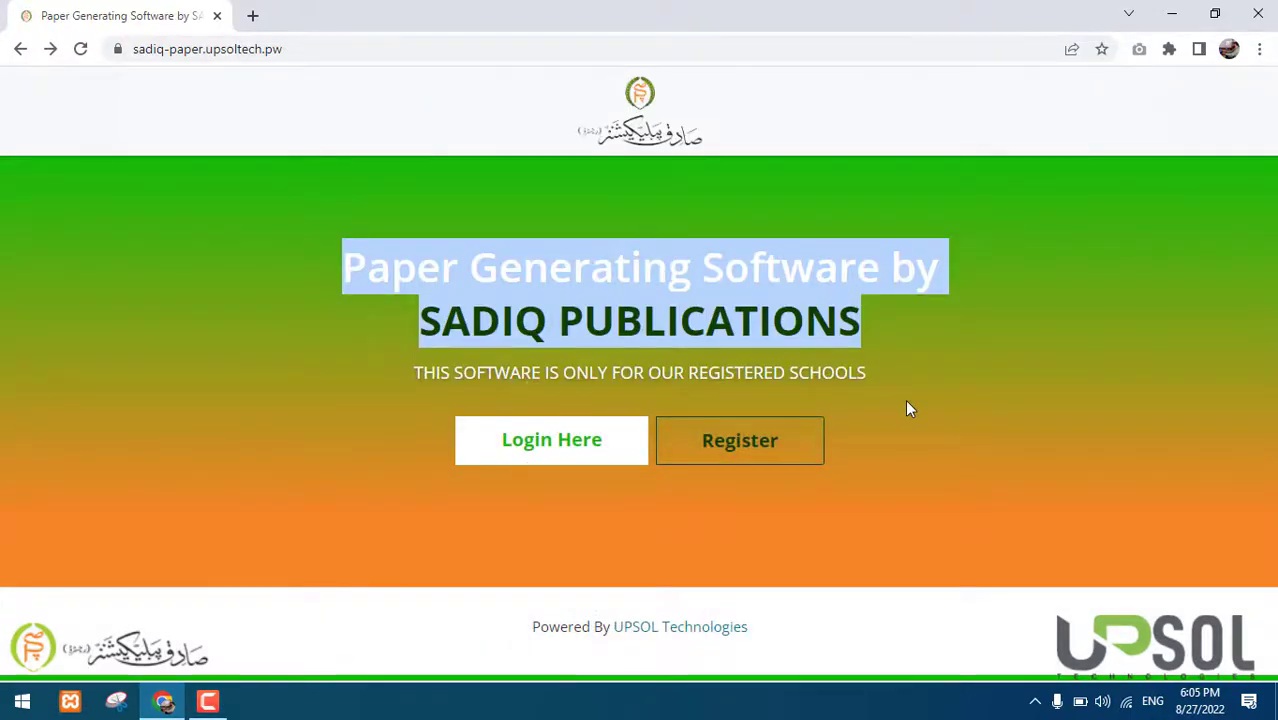
pyautogui.click(770, 451)
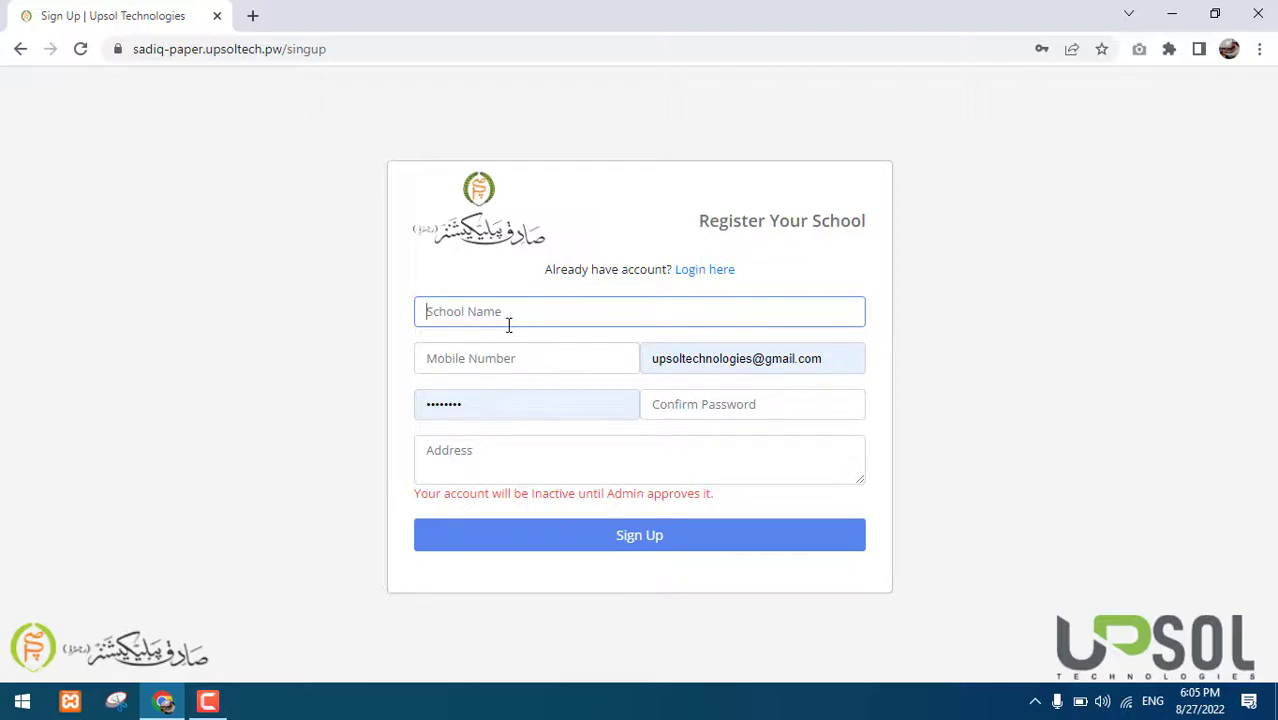
# Delete the autofilled email and password, dismiss address suggestions, and focus the School Name field
pyautogui.press('Tab')
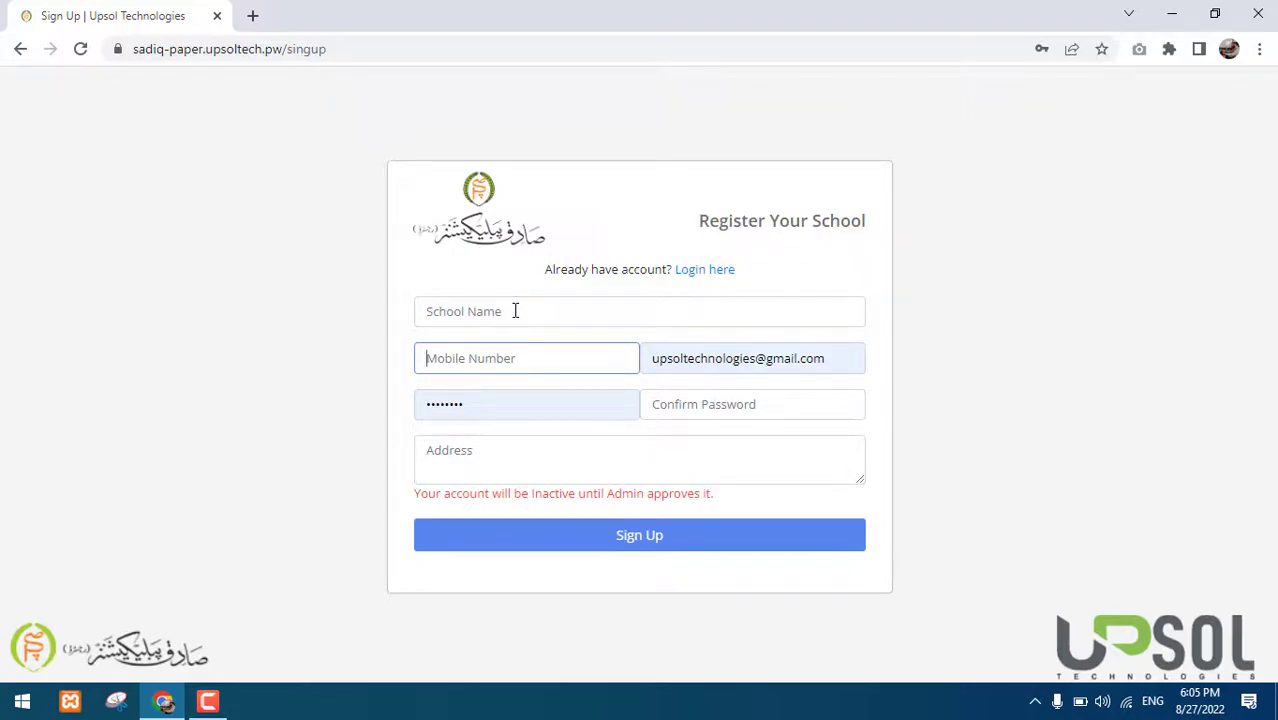
pyautogui.press('Tab')
pyautogui.press('Tab')
pyautogui.press('BackSpace')
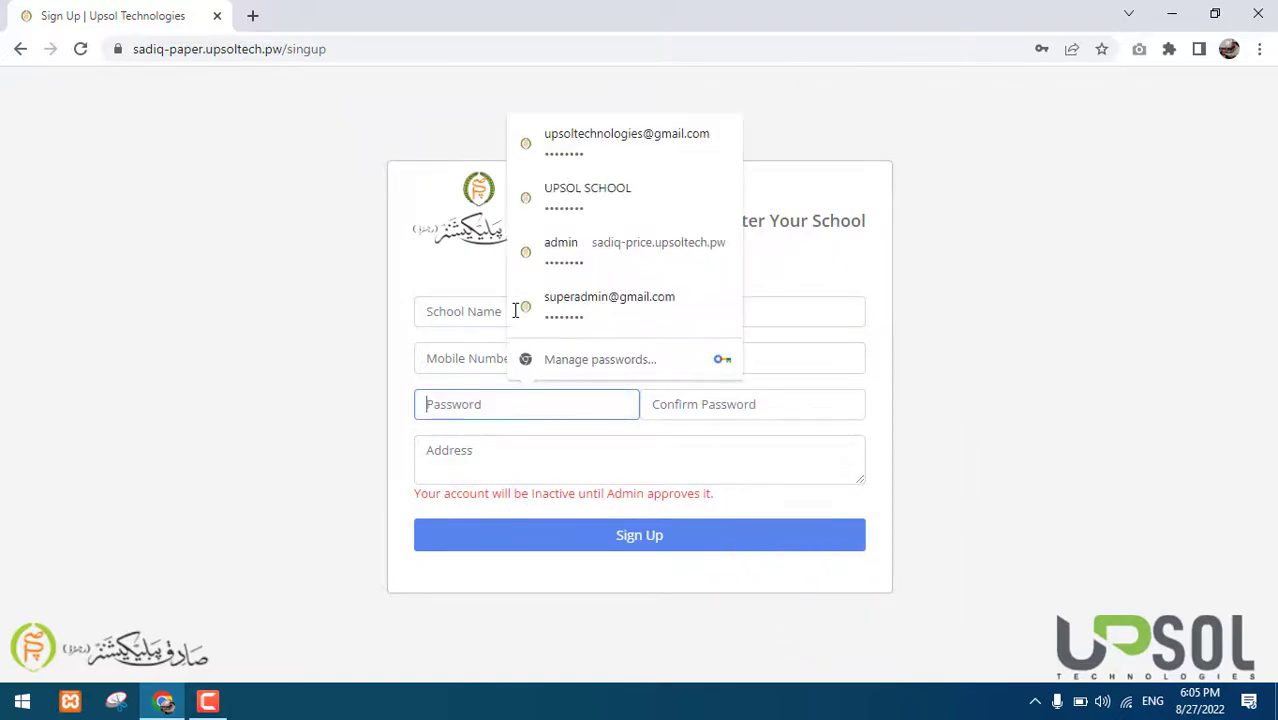
pyautogui.press('Tab')
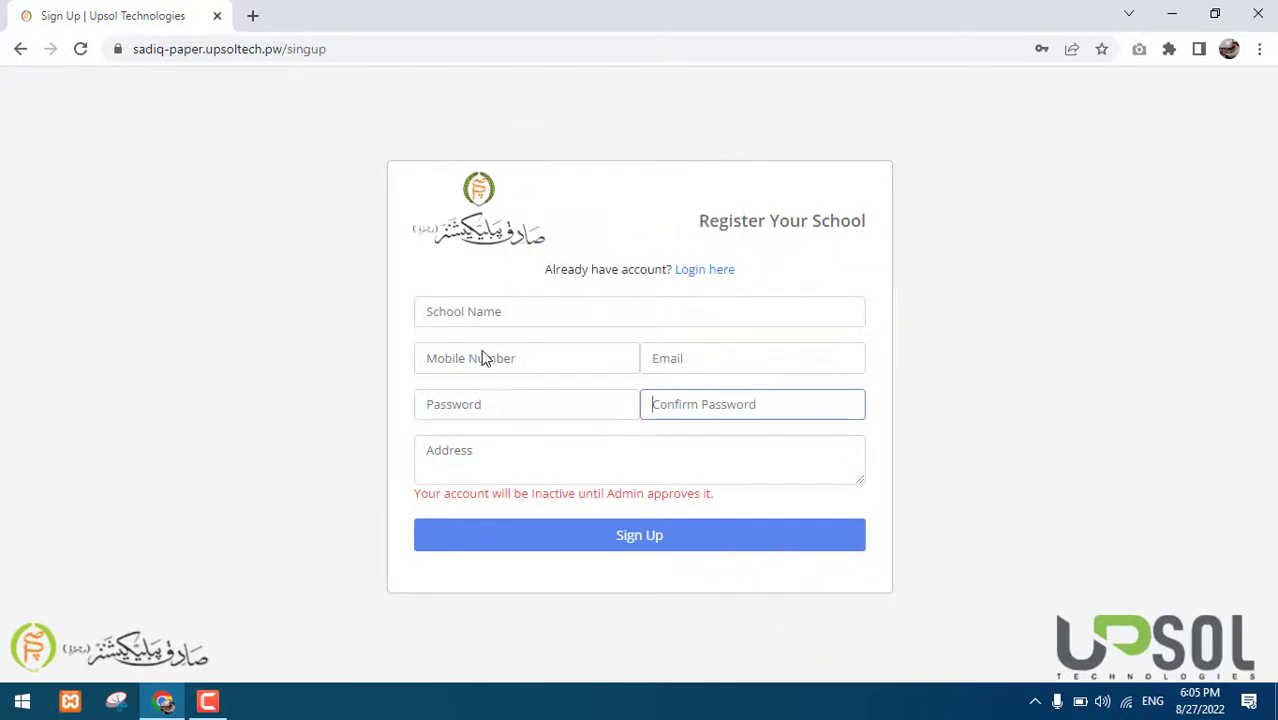
pyautogui.click(483, 462)
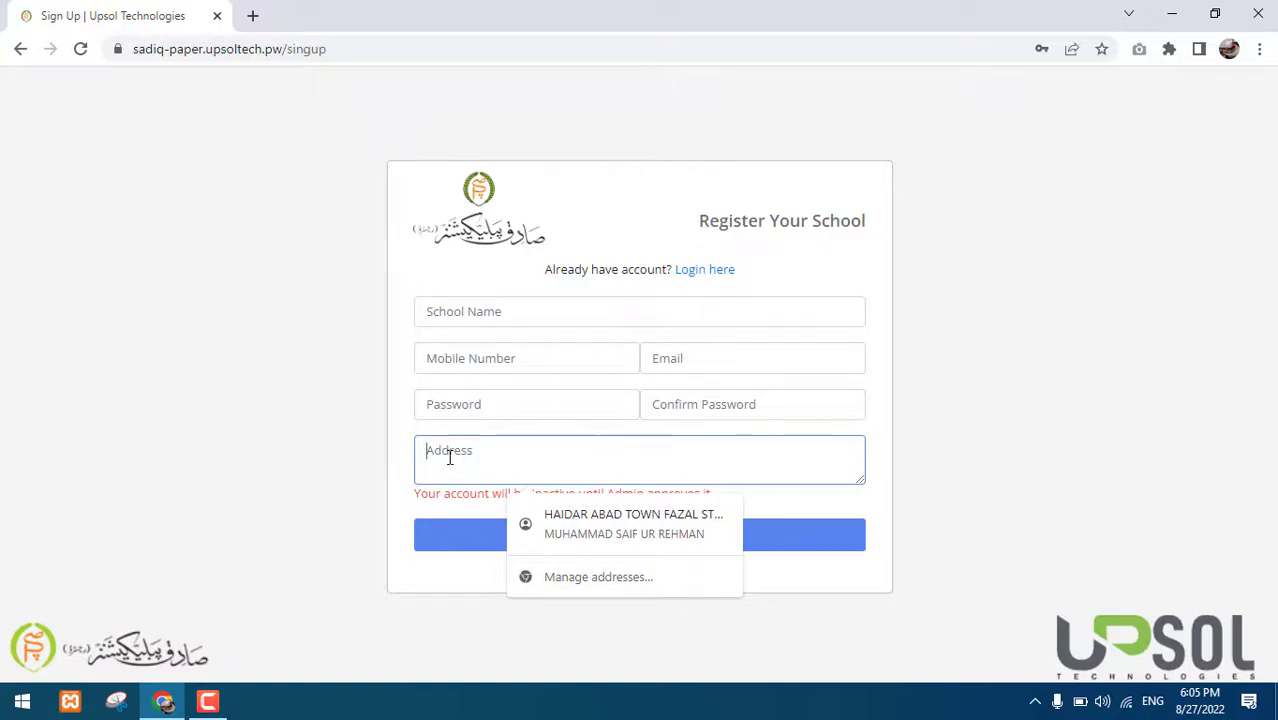
pyautogui.click(374, 462)
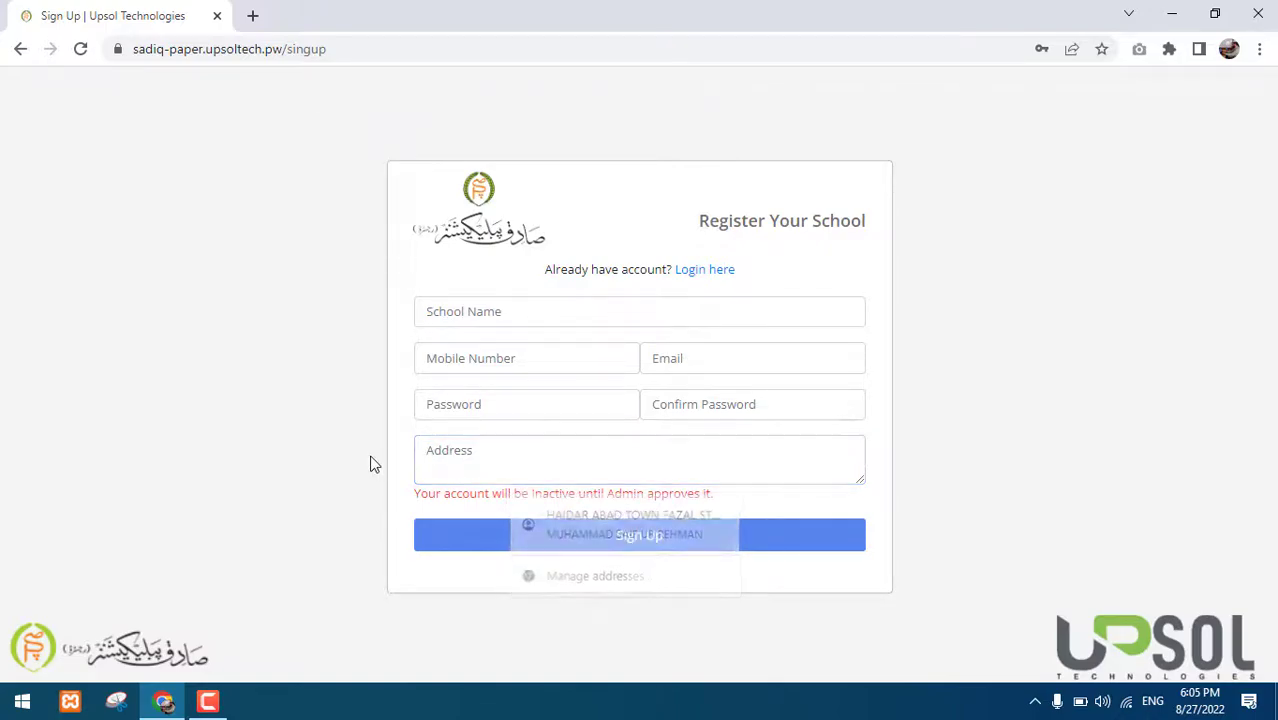
pyautogui.click(509, 453)
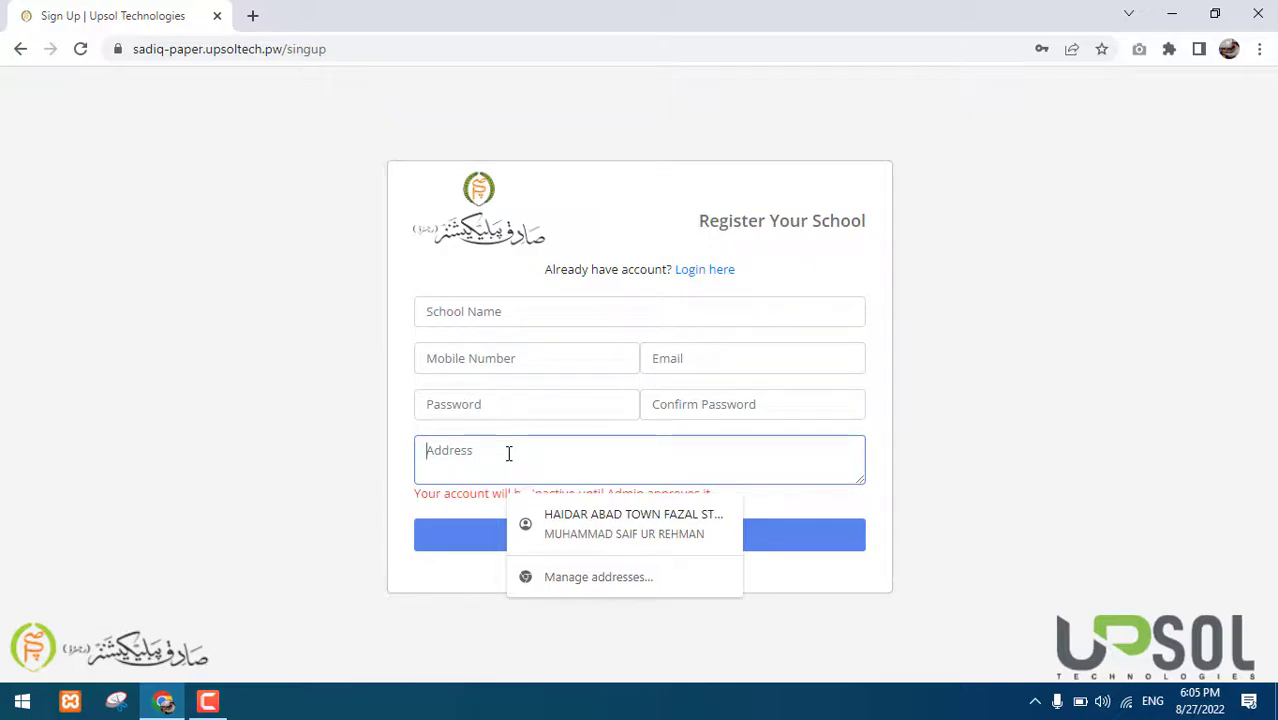
pyautogui.click(477, 315)
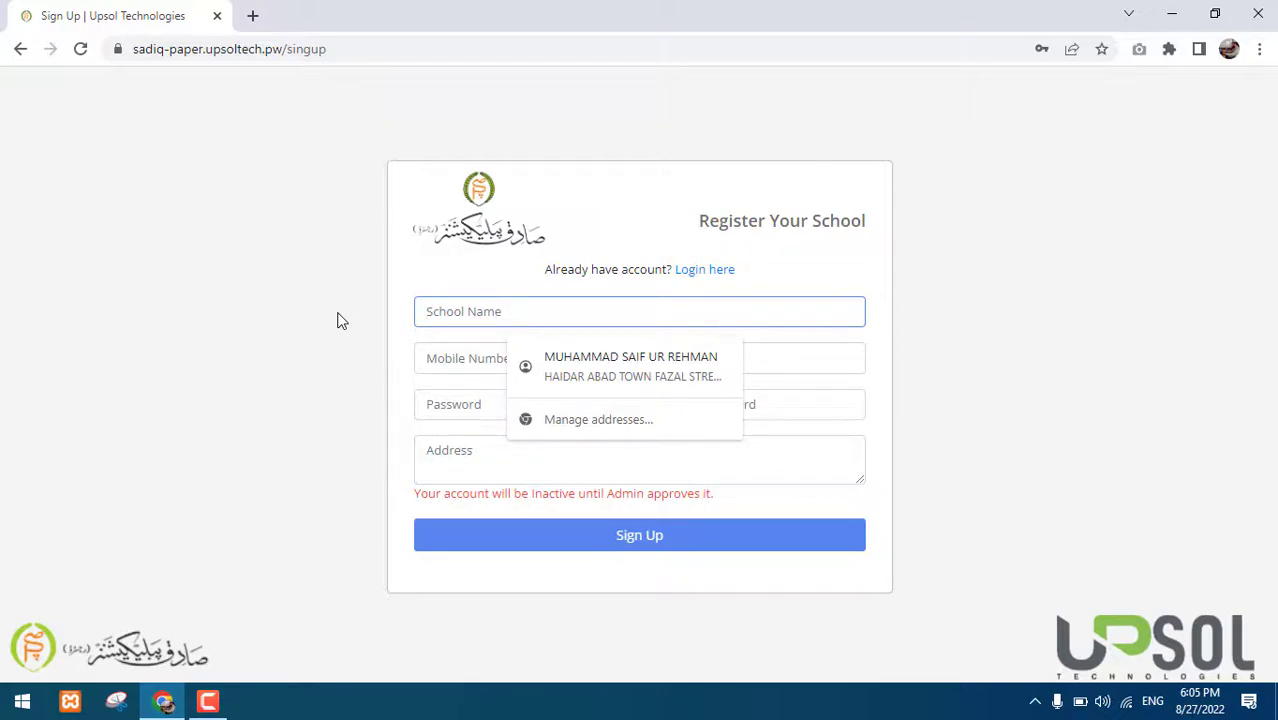
# Enter school name UPSOL TECH SCHOOL, the mobile number and the account email
pyautogui.write('UP')
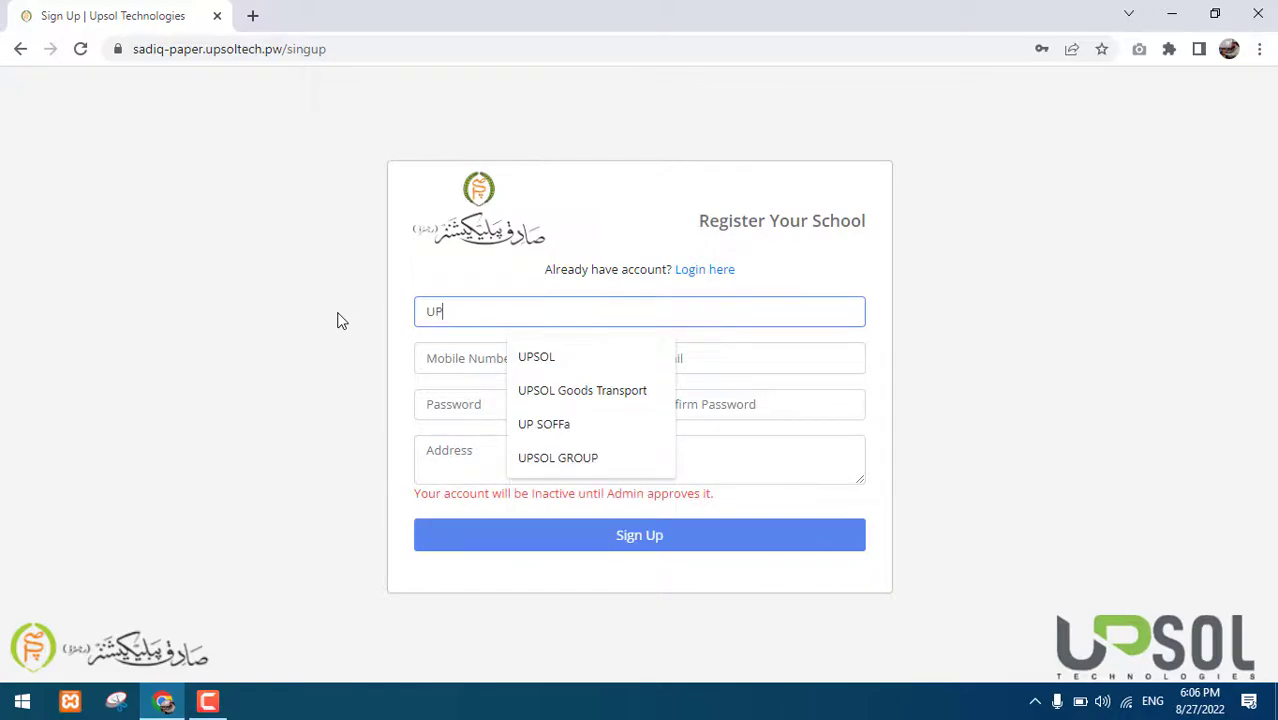
pyautogui.write('SOL TE')
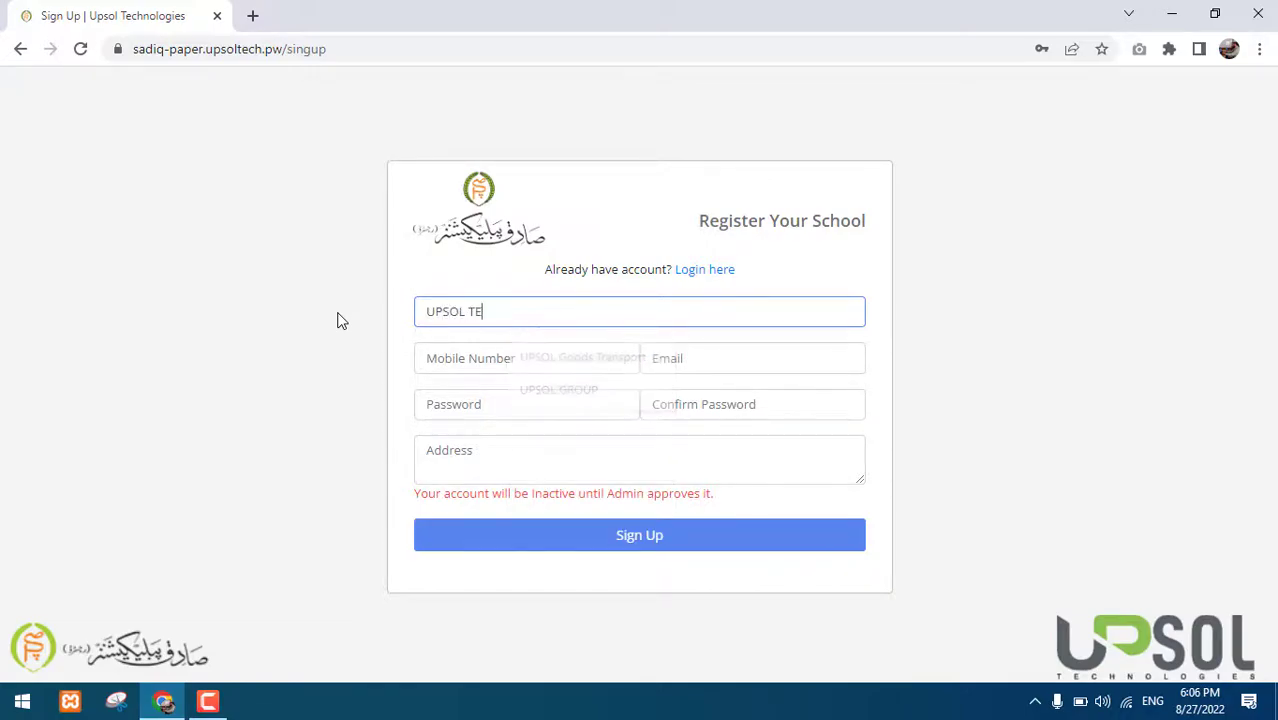
pyautogui.write('CH SCHOOL')
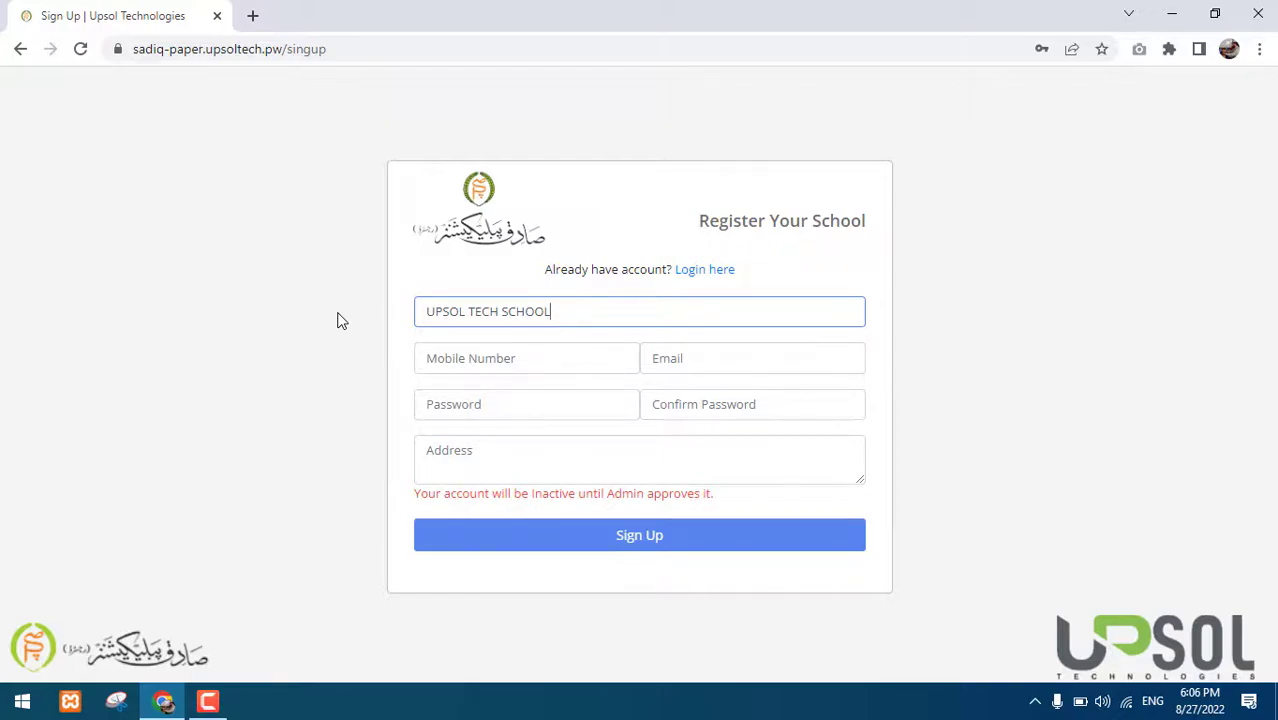
pyautogui.press('Tab')
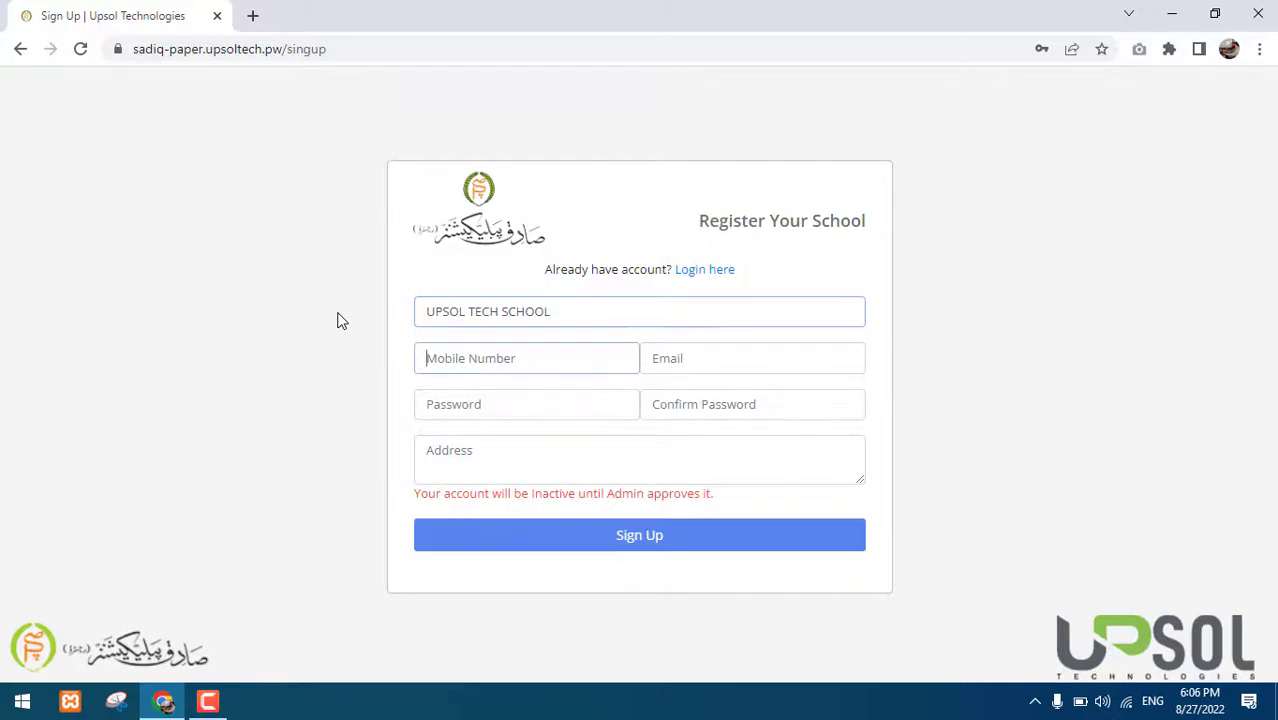
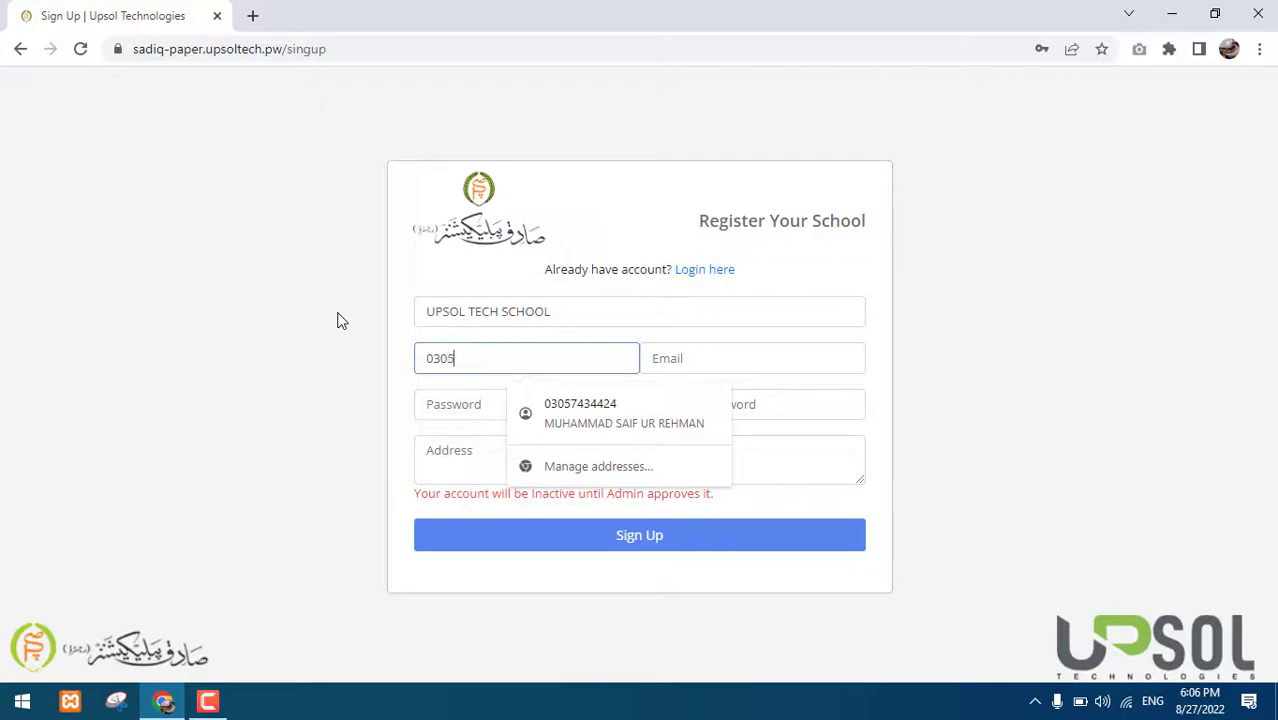
pyautogui.press('Tab')
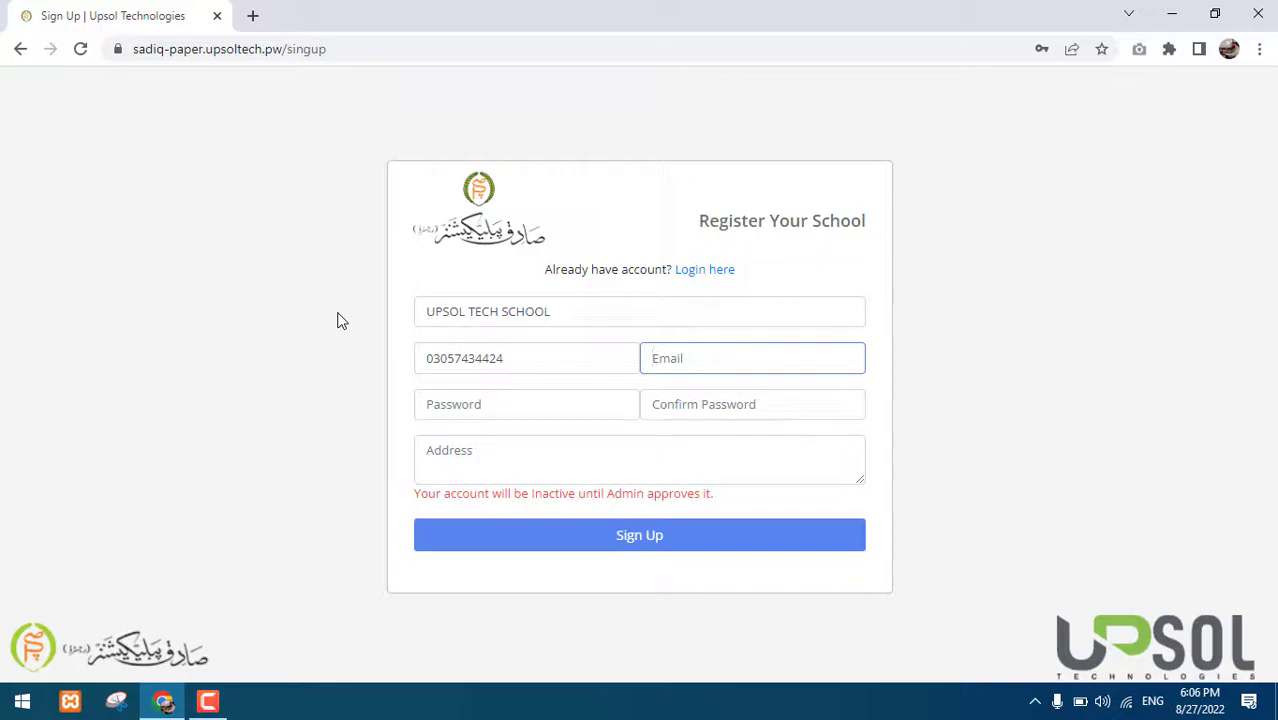
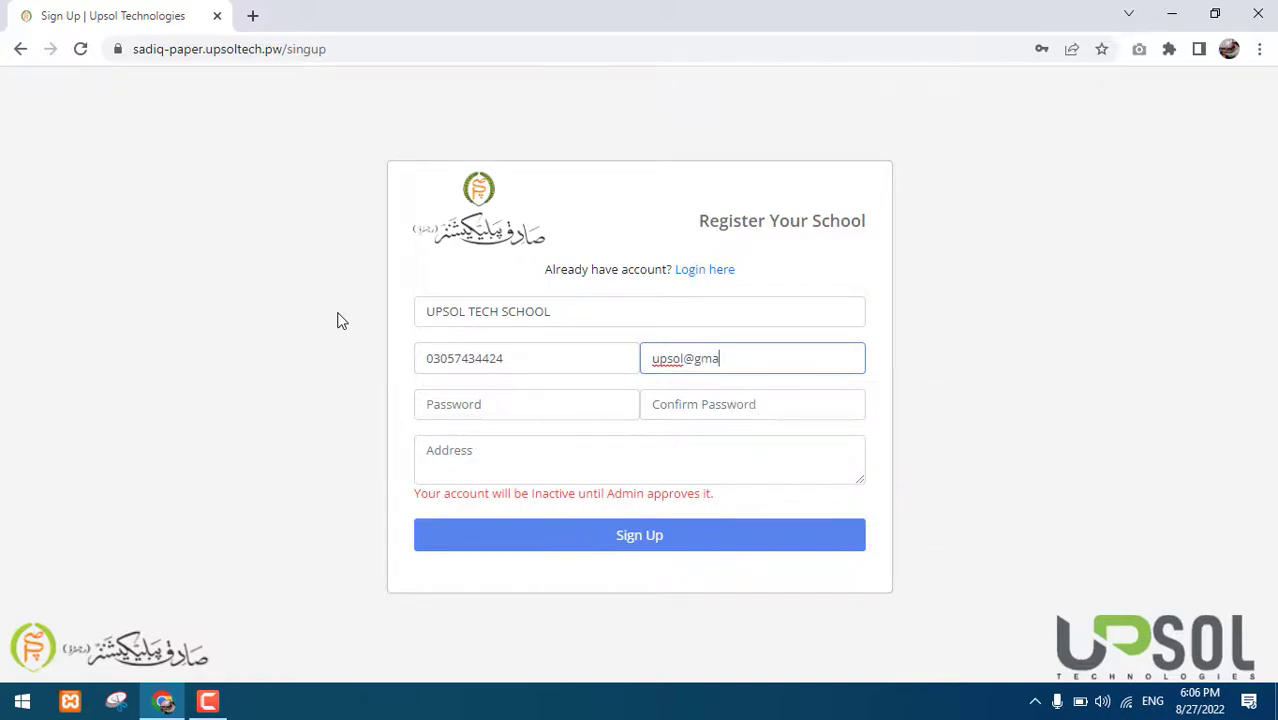
# Set the account password with a matching confirmation, and enter the school's address
pyautogui.press('Tab')
pyautogui.write('123')
pyautogui.press('BackSpace')
pyautogui.press('BackSpace')
pyautogui.press('BackSpace')
pyautogui.write('12345678')
pyautogui.press('Tab')
pyautogui.write('12345678')
pyautogui.press('Tab')
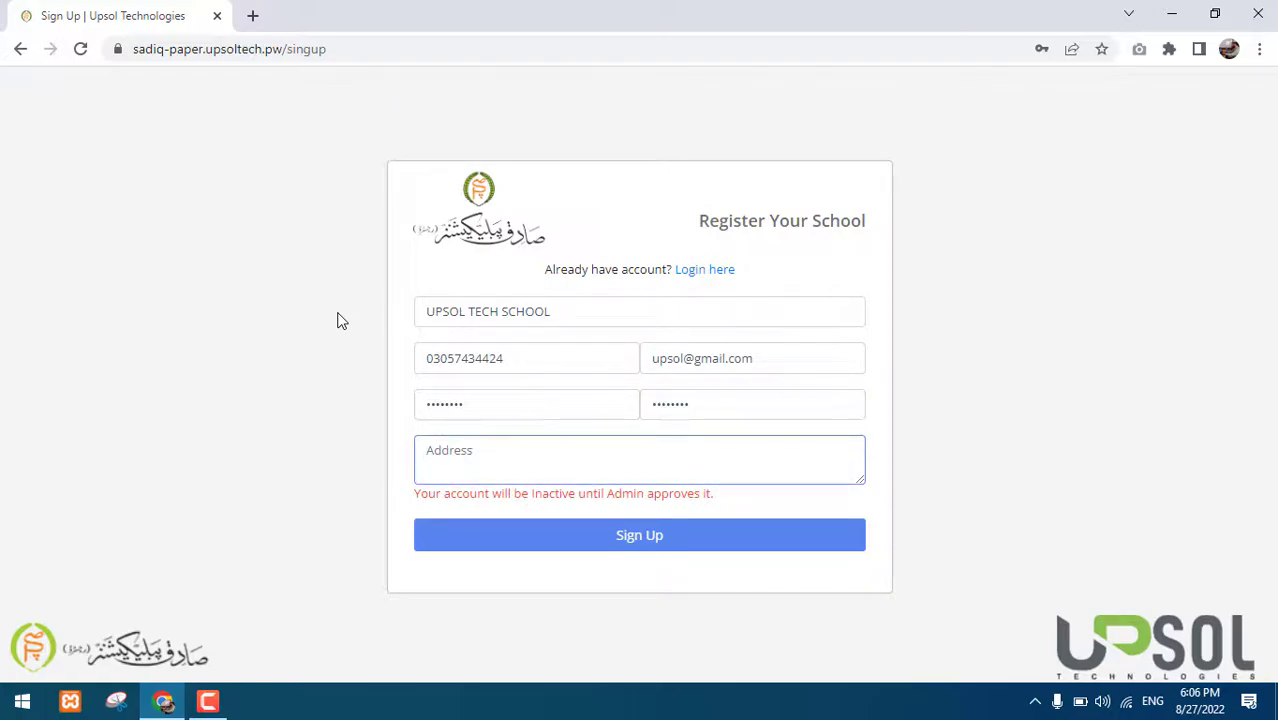
pyautogui.write('SARGODHA')
# Submit the registration and highlight the account-created, 24-hour activation message
pyautogui.click(560, 538)
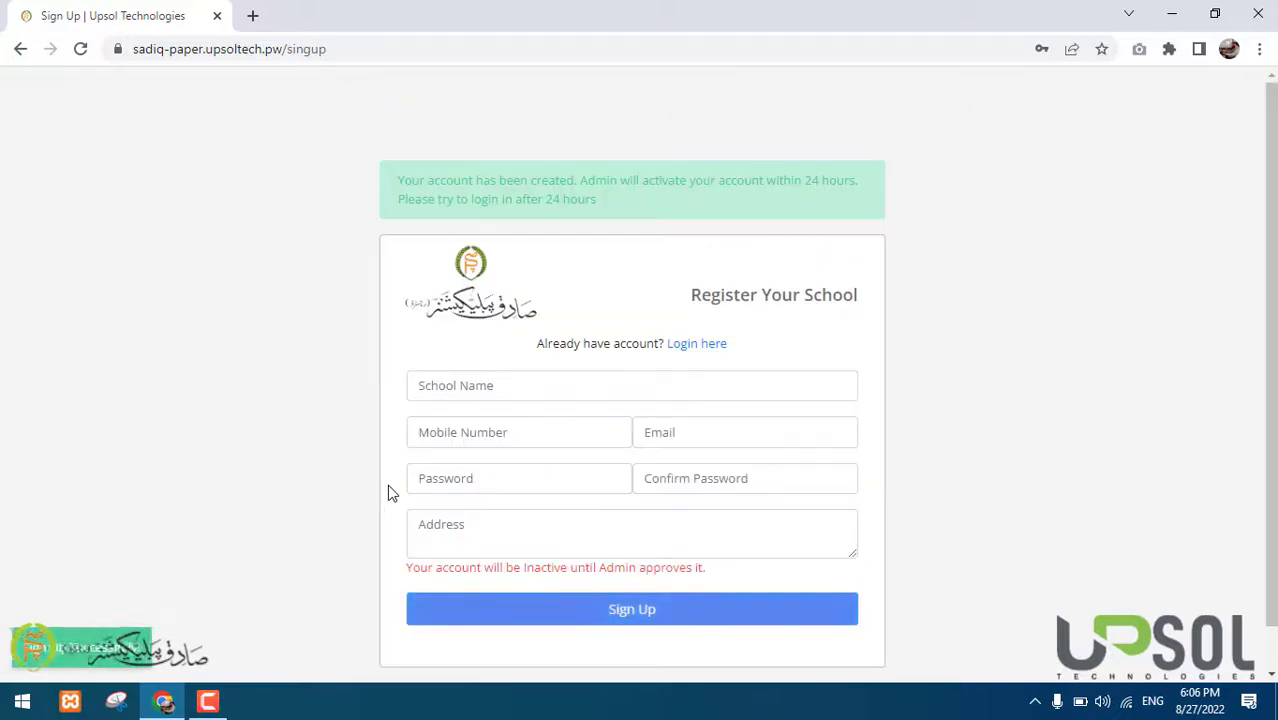
pyautogui.moveTo(396, 179); pyautogui.dragTo(593, 199)
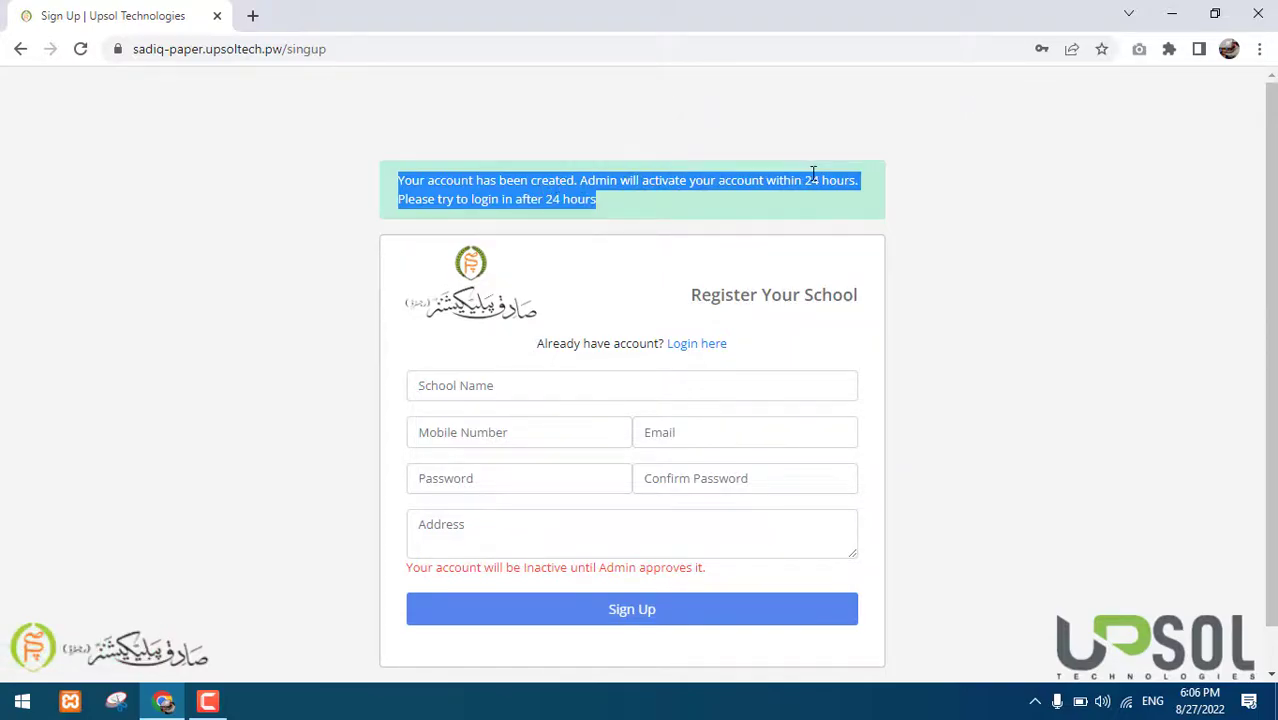
pyautogui.click(483, 199)
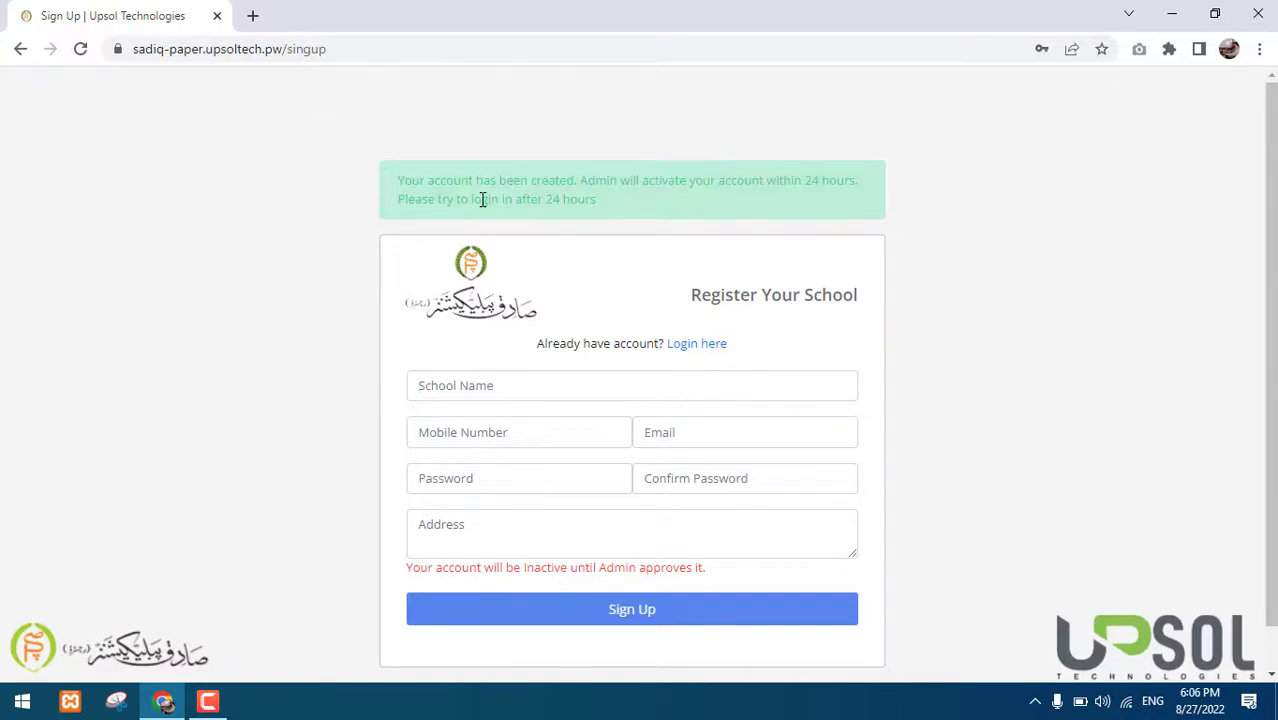
pyautogui.doubleClick(565, 199)
# Go to the login page and trim the autofilled email to the new school account's address
pyautogui.click(690, 345)
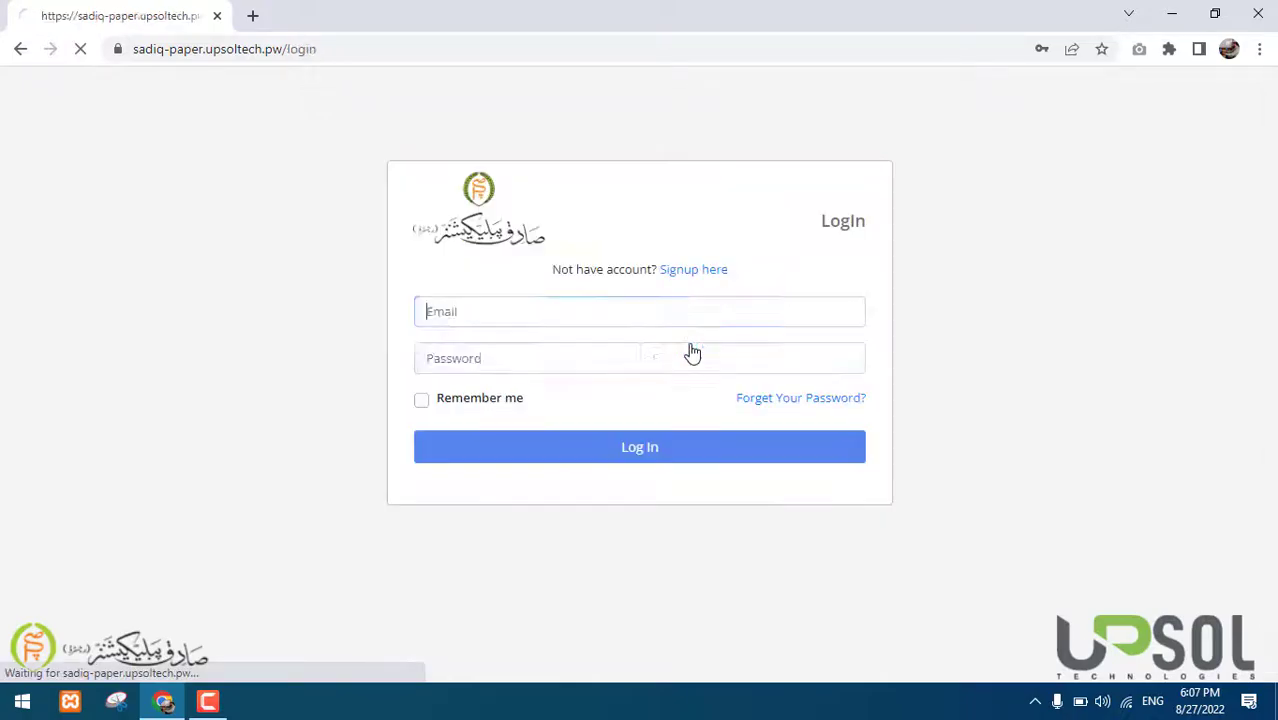
pyautogui.click(457, 314)
pyautogui.hotkey('ctrl', 'Left')
pyautogui.hotkey('ctrl', 'Left')
pyautogui.hotkey('ctrl', 'Left')
pyautogui.press('Right')
pyautogui.press('Right')
pyautogui.press('Right')
pyautogui.press('Right')
pyautogui.press('Right')
pyautogui.hotkey('ctrl', 'shift', 'Right')
pyautogui.press('Delete')
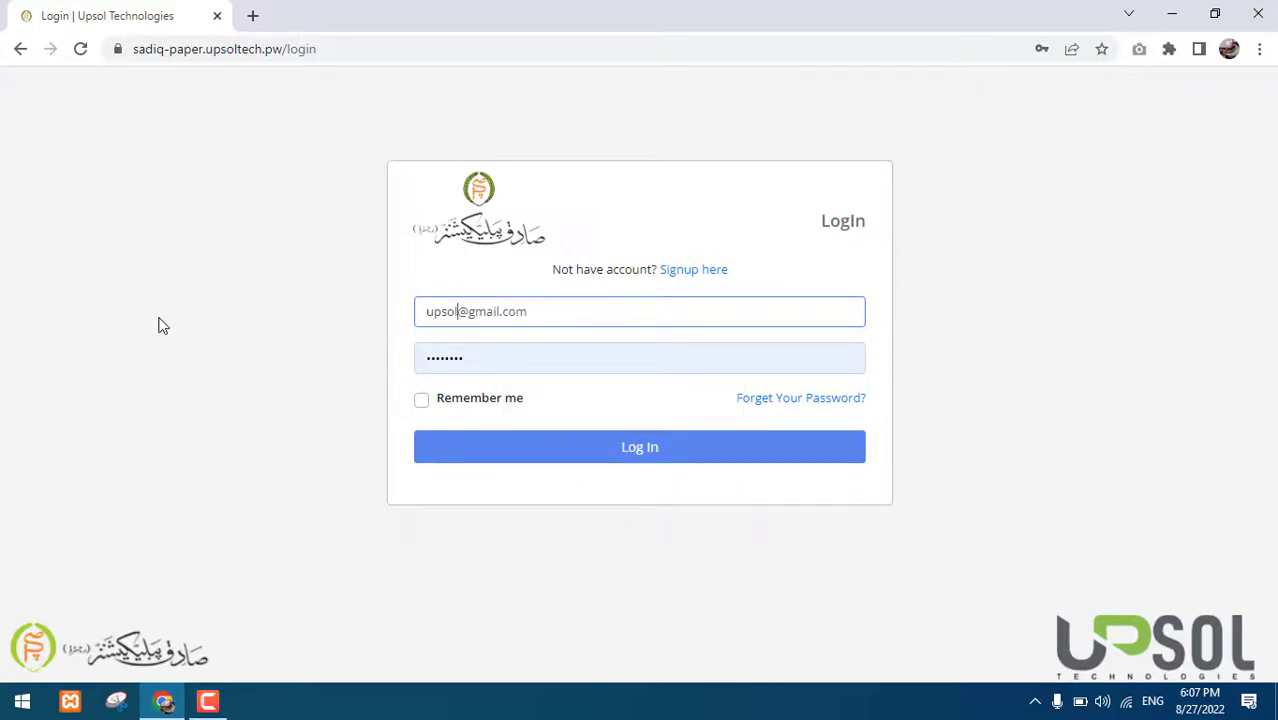
# Sign in with the account password, getting the 'Your Account Is Not Active' error
pyautogui.press('Tab')
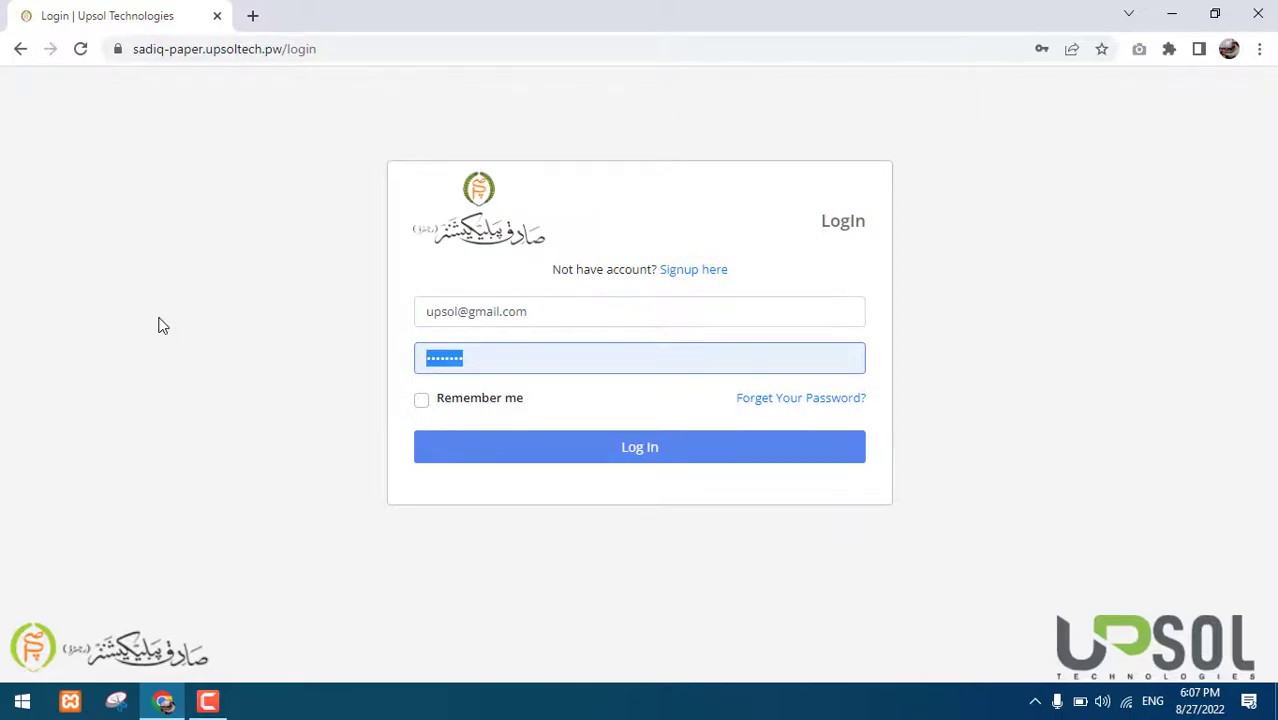
pyautogui.write('********')
pyautogui.press('Return')
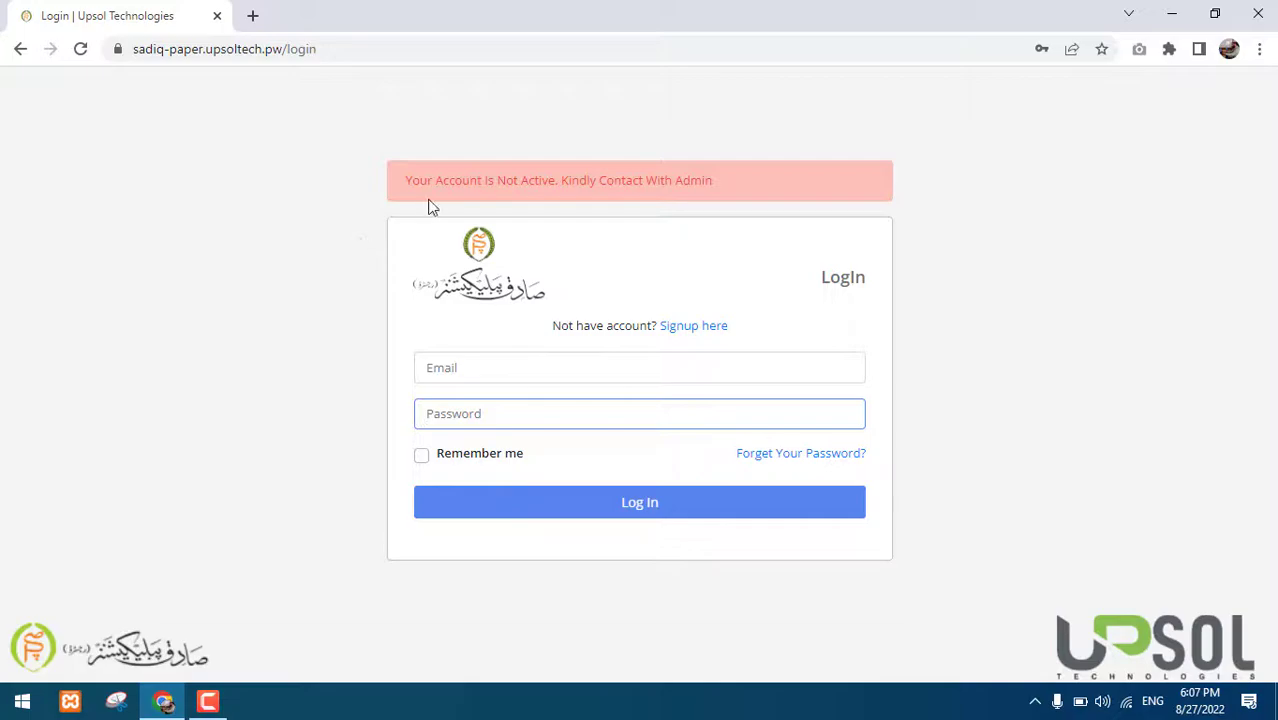
pyautogui.doubleClick(446, 181)
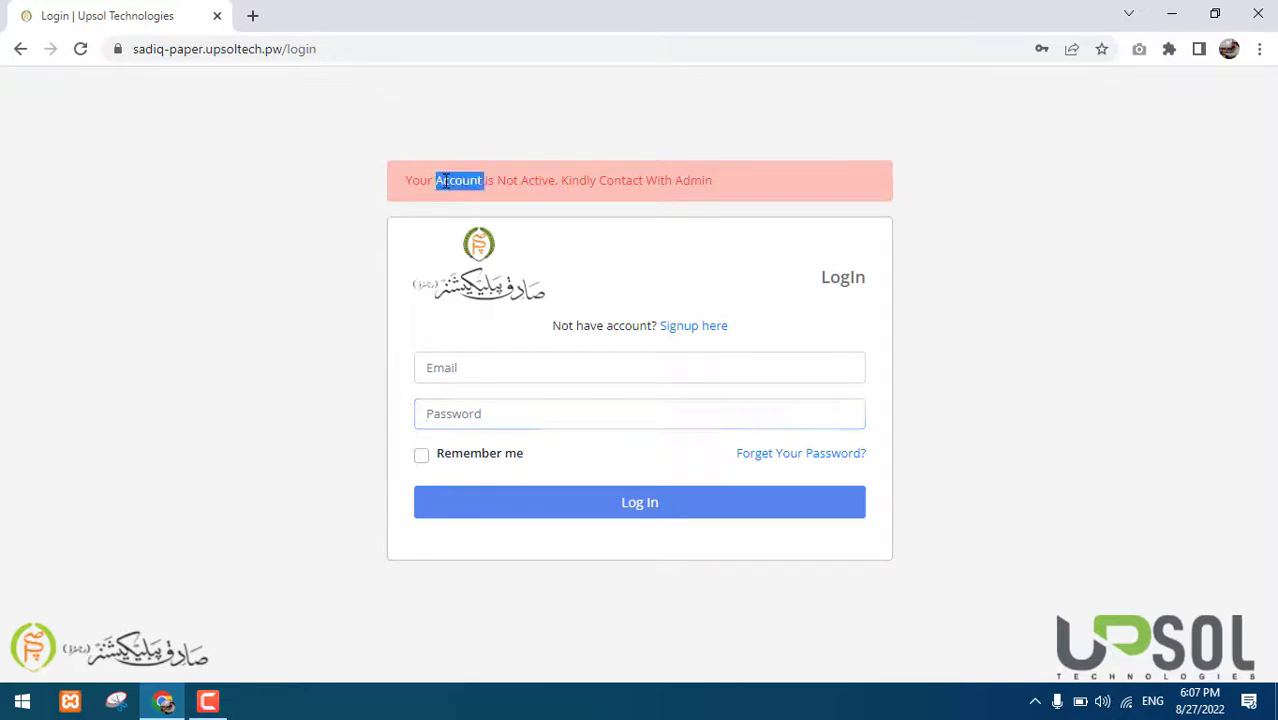
pyautogui.doubleClick(507, 181)
pyautogui.tripleClick(506, 181)
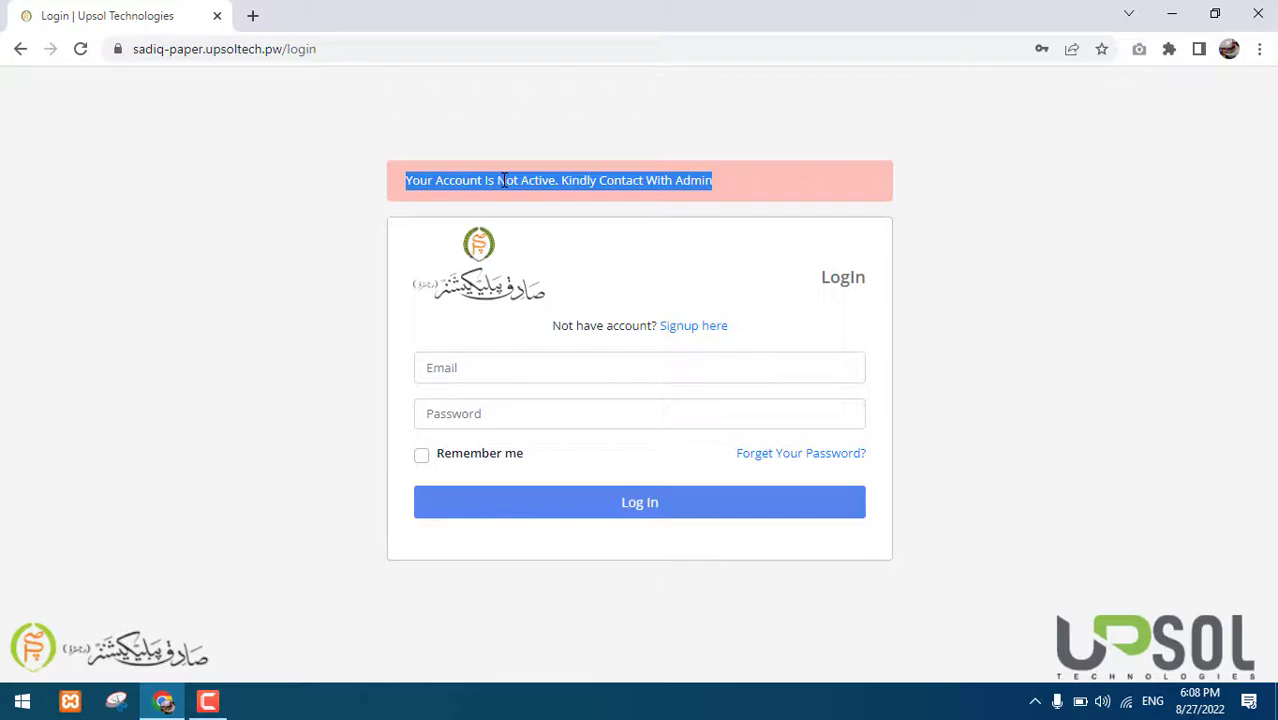
# Re-enter the school account's email and password and submit the login
pyautogui.click(503, 378)
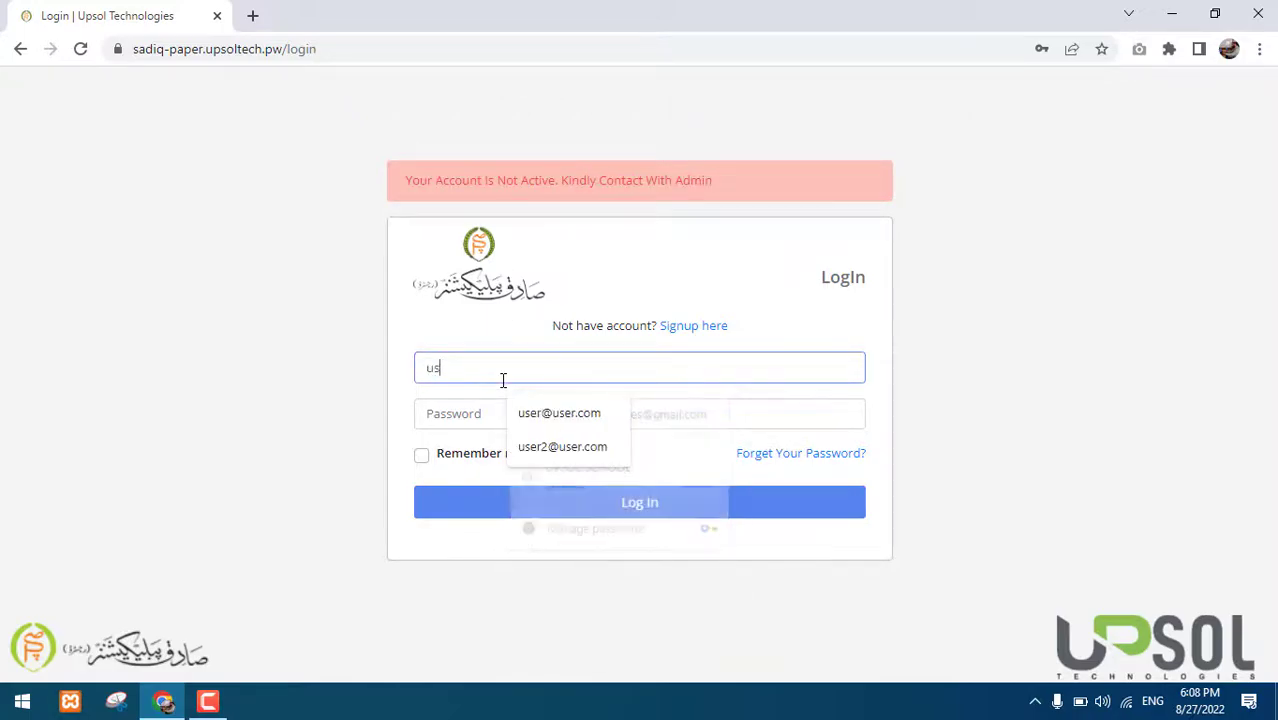
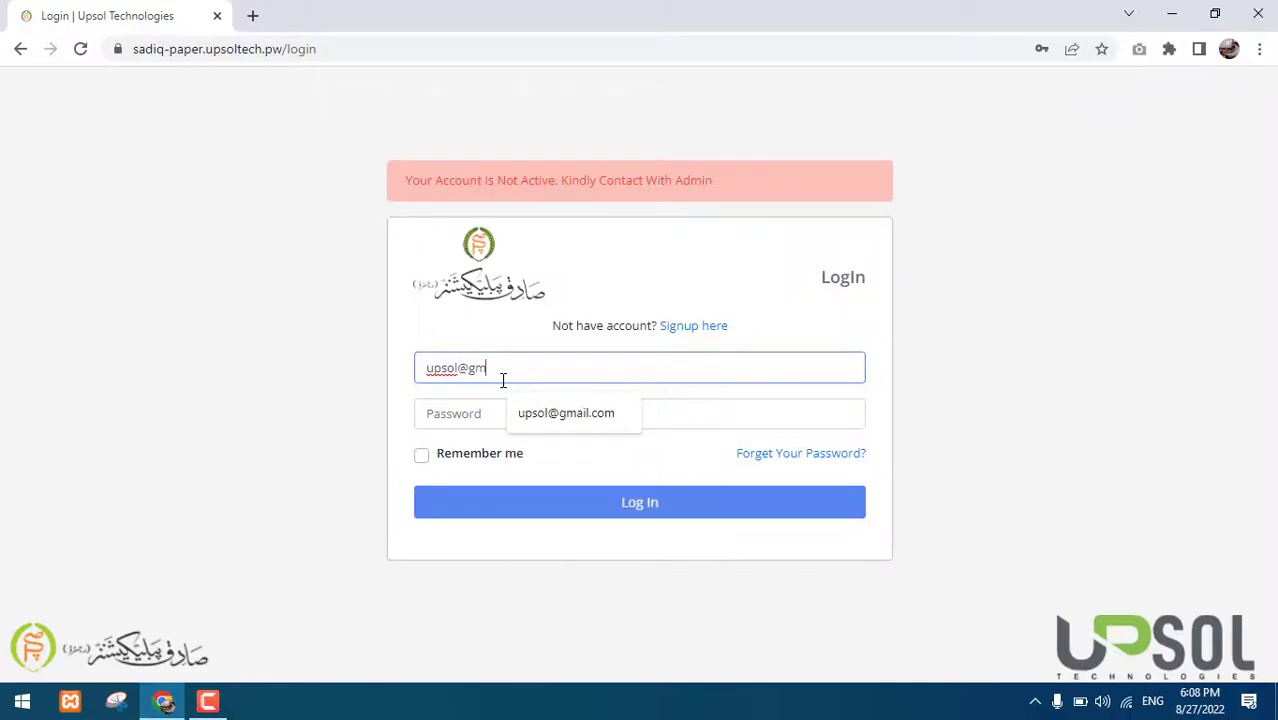
pyautogui.press('Down')
pyautogui.press('Tab')
pyautogui.write('********')
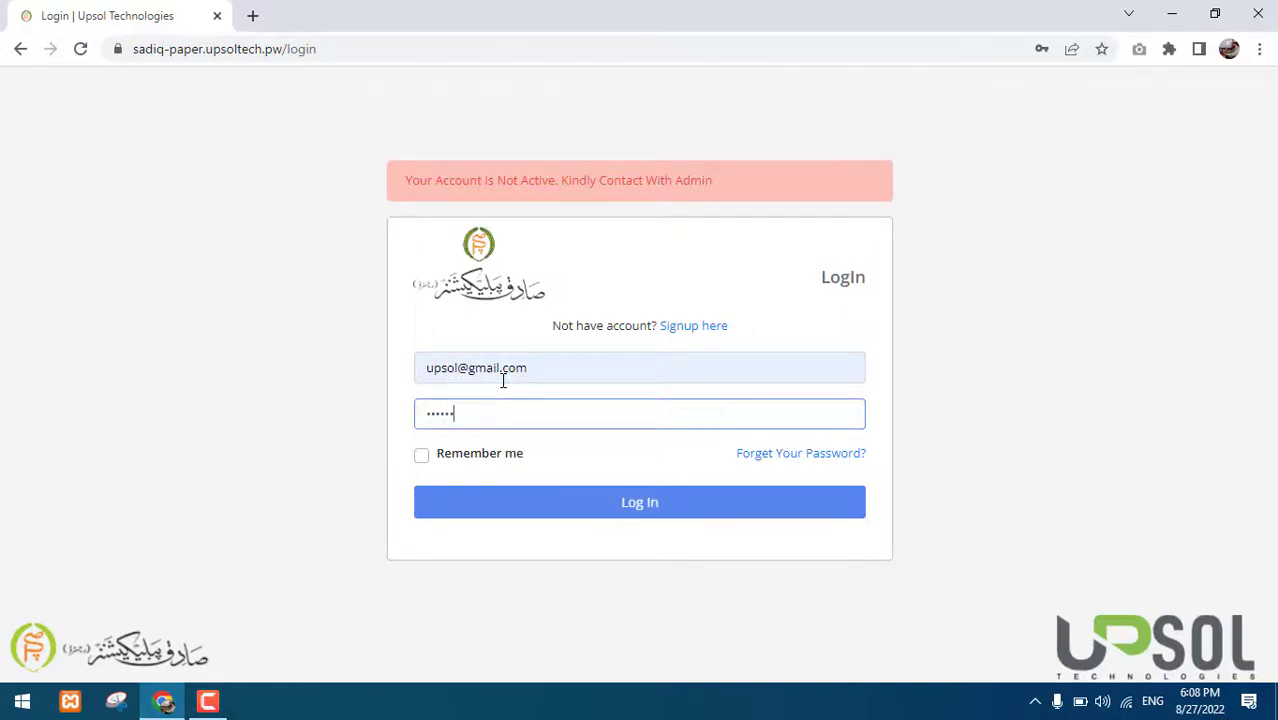
pyautogui.press('Return')
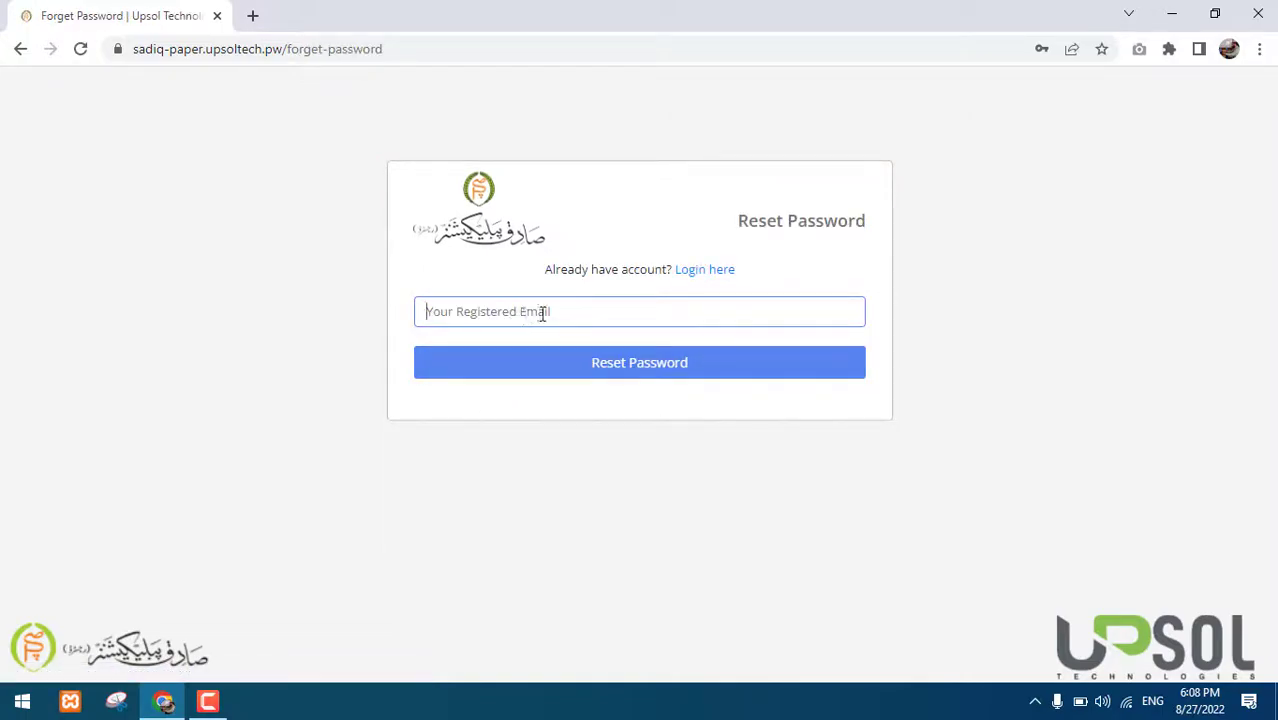
# Return to the login page and select the saved username in the Email field
pyautogui.click(708, 275)
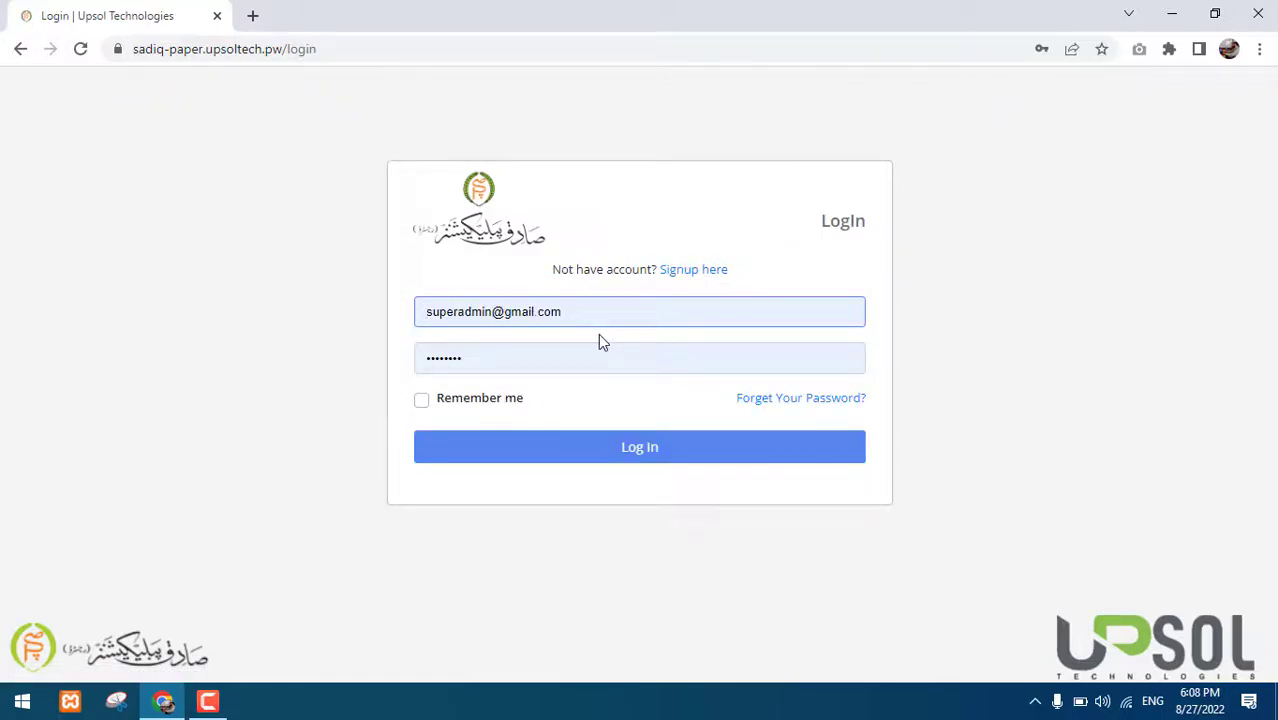
pyautogui.press('Right')
pyautogui.press('Right')
pyautogui.press('Right')
pyautogui.press('Right')
pyautogui.press('Right')
pyautogui.press('Right')
pyautogui.press('Right')
pyautogui.press('Right')
pyautogui.press('Right')
pyautogui.press('Right')
pyautogui.press('Right')
pyautogui.press('Right')
pyautogui.press('Right')
pyautogui.press('Right')
pyautogui.press('Right')
pyautogui.press('Right')
pyautogui.press('Left')
pyautogui.press('Left')
pyautogui.press('Left')
pyautogui.press('Left')
pyautogui.press('Left')
pyautogui.press('Left')
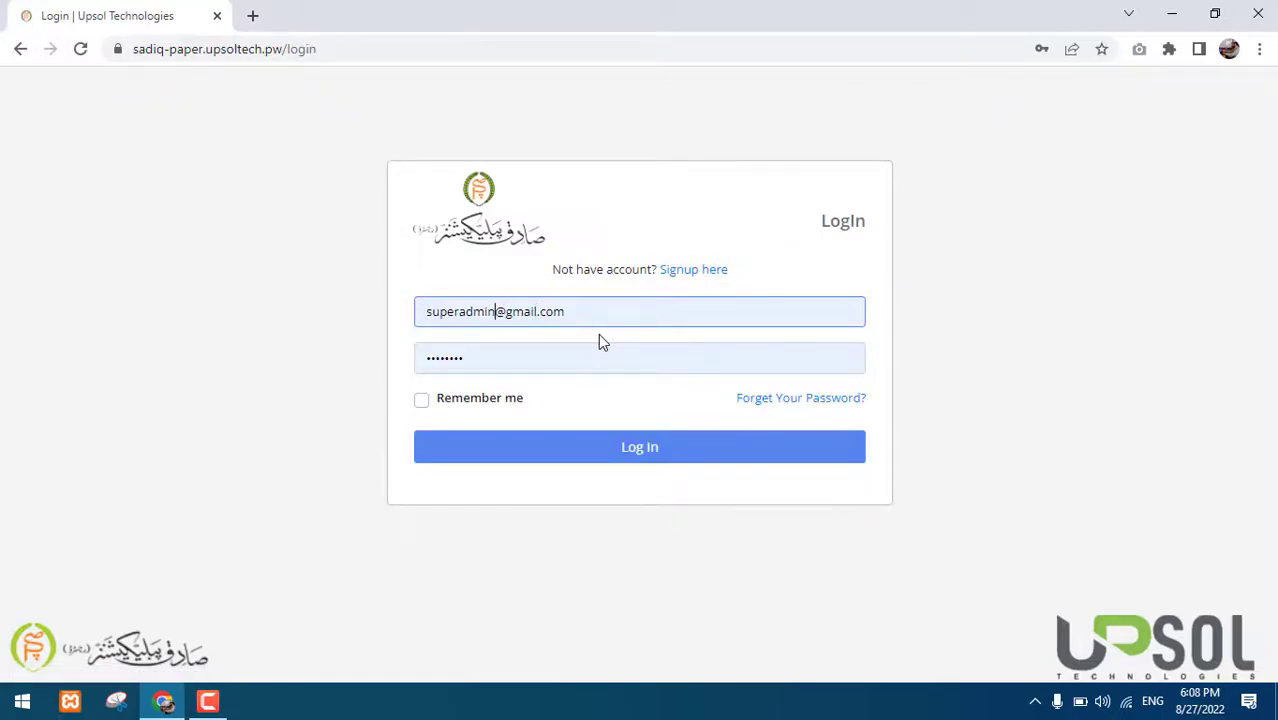
pyautogui.hotkey('shift', 'Home')
# After a failed attempt, re-enter the full school account email and password to sign in
pyautogui.write('upsol')
pyautogui.press('Tab')
pyautogui.click(589, 440)
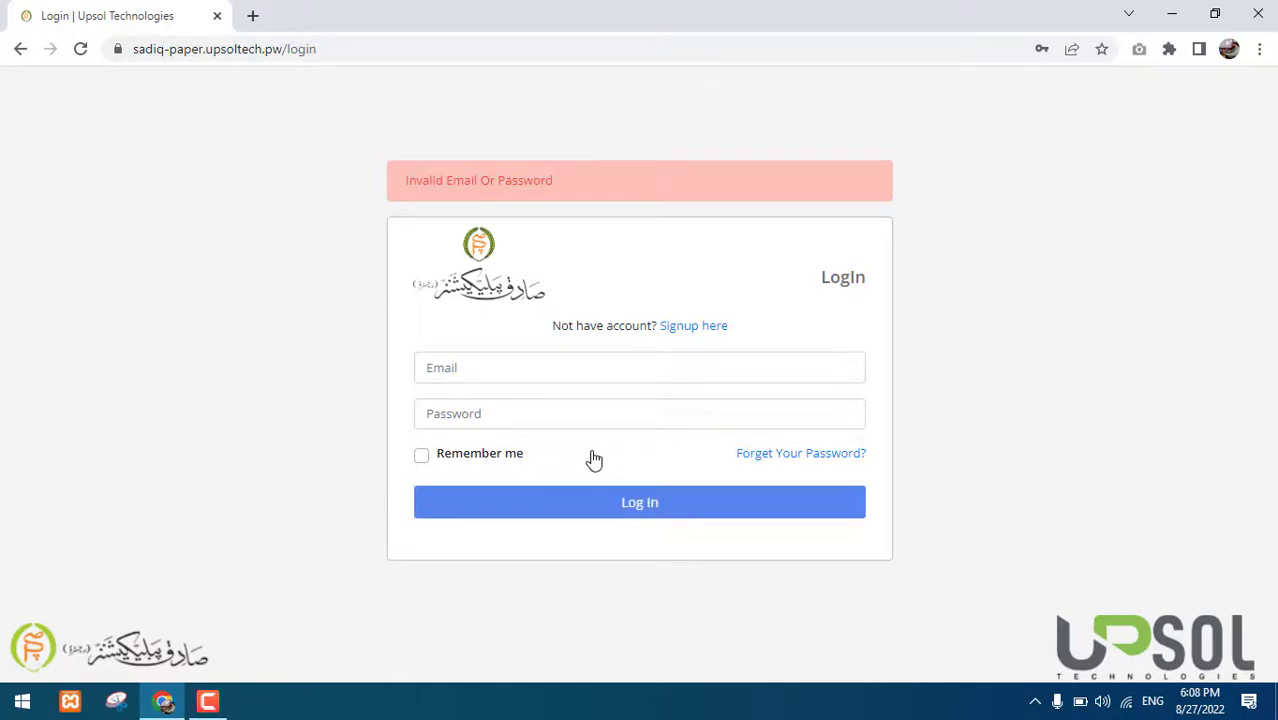
pyautogui.click(477, 366)
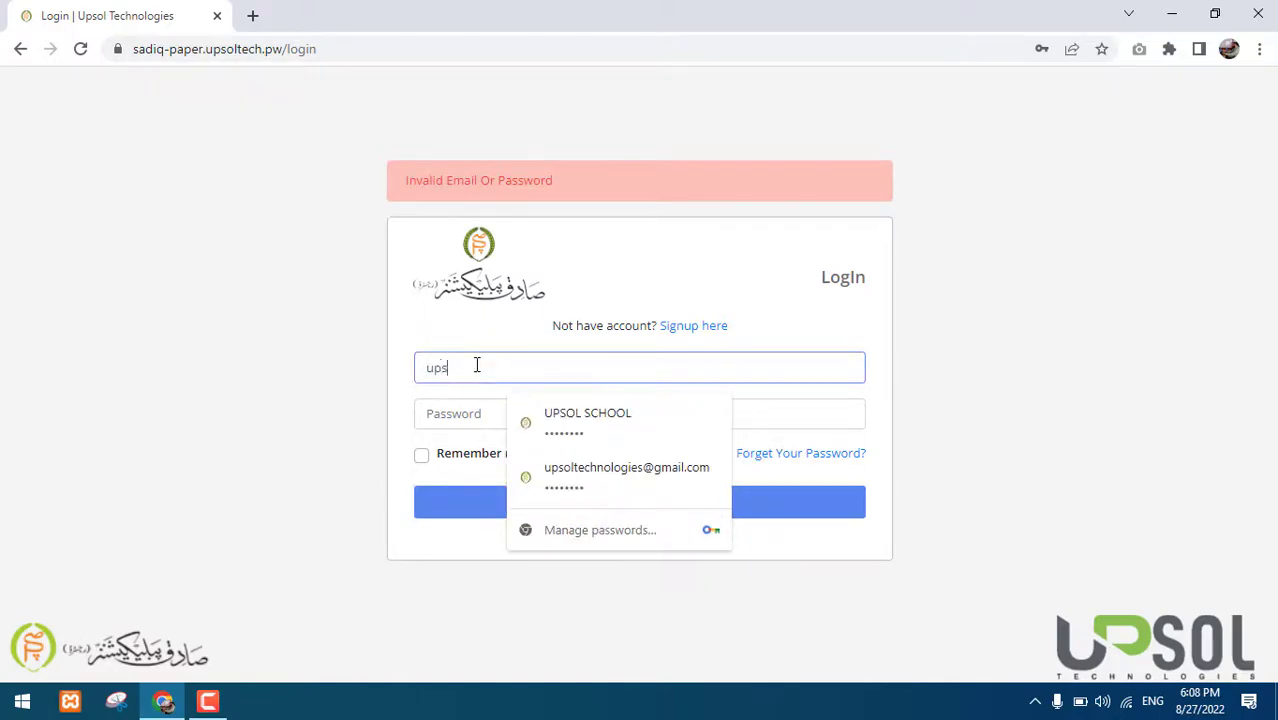
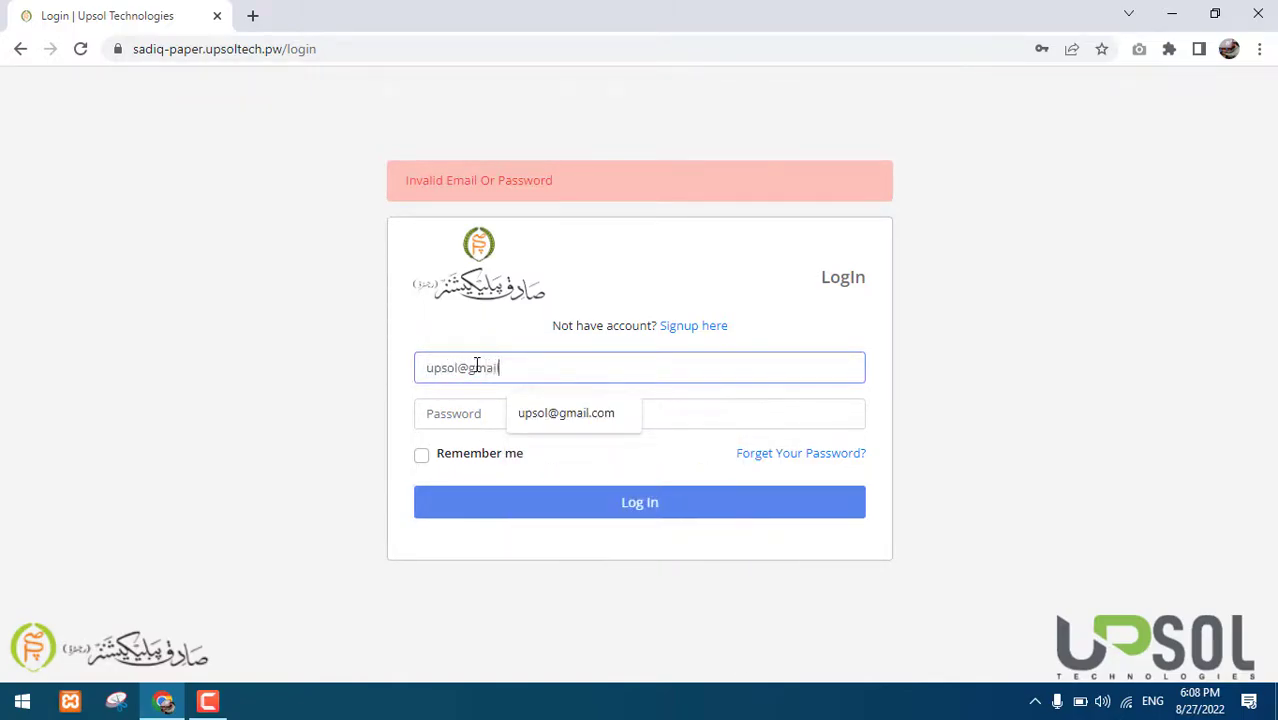
pyautogui.press('Tab')
pyautogui.write('••')
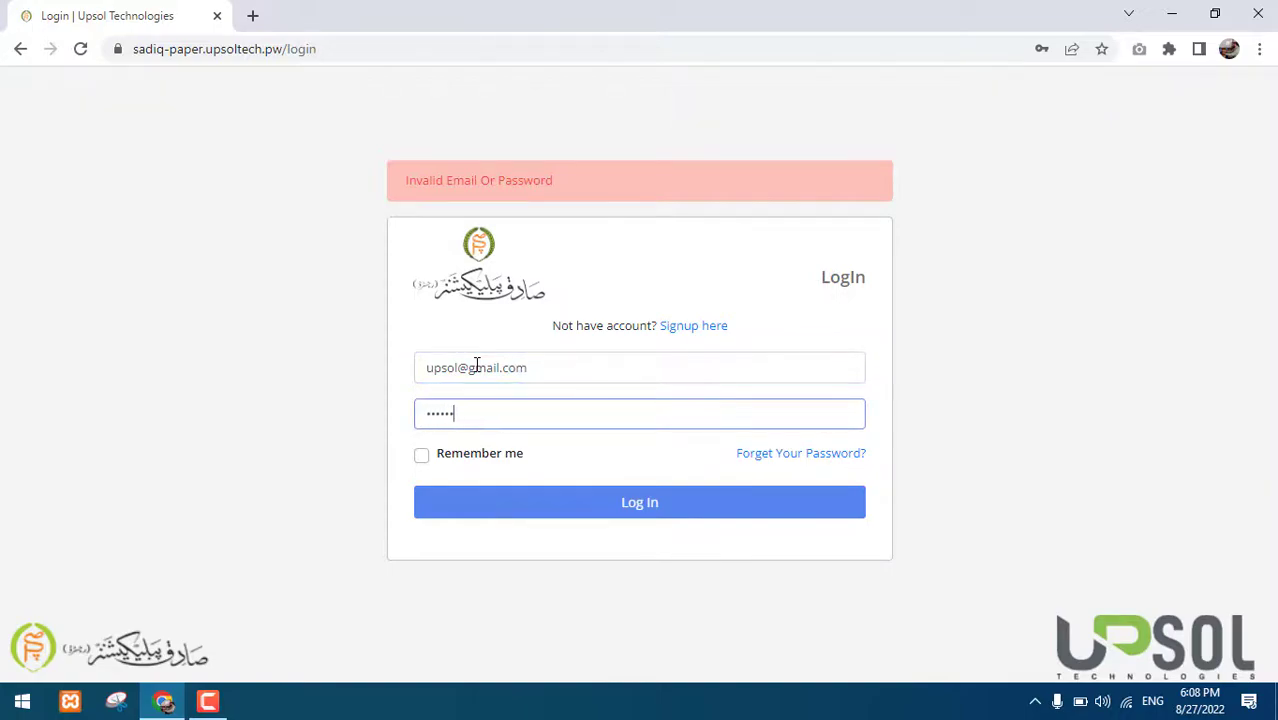
pyautogui.press('Return')
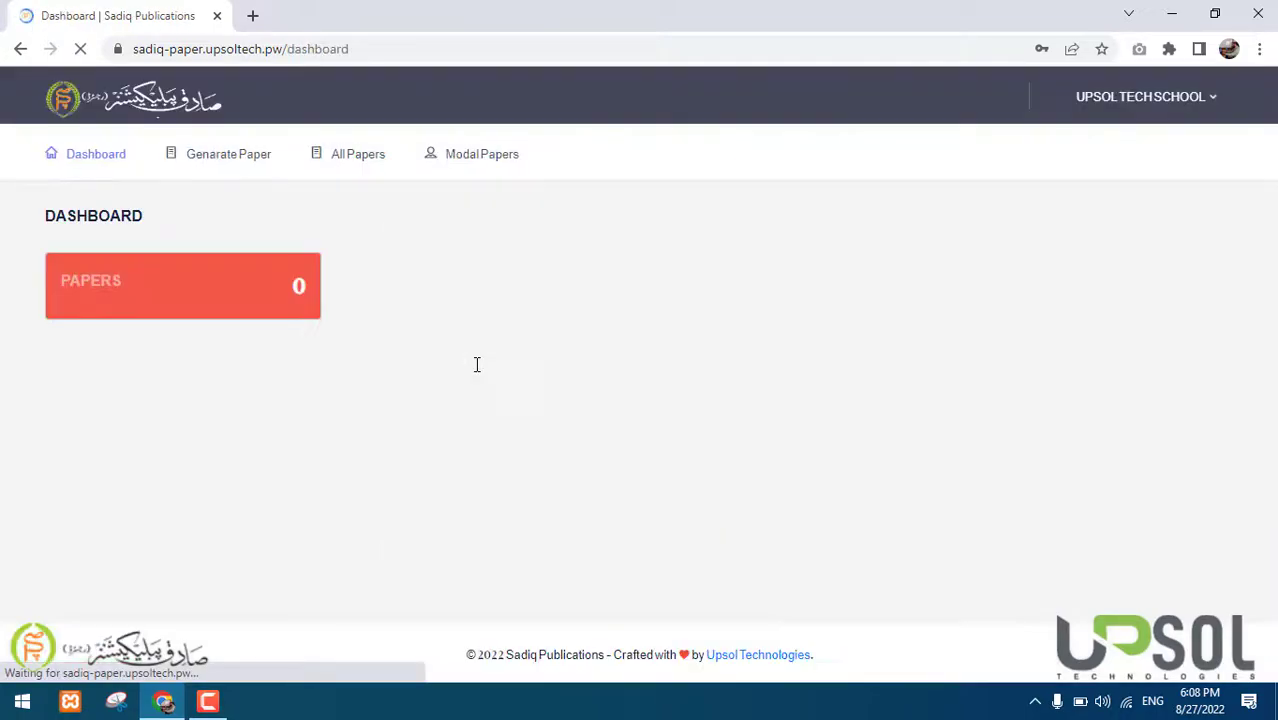
# Decline saving the password, open Papers > Genarate Paper, then open the UPSOL TECH SCHOOL menu
pyautogui.click(1068, 317)
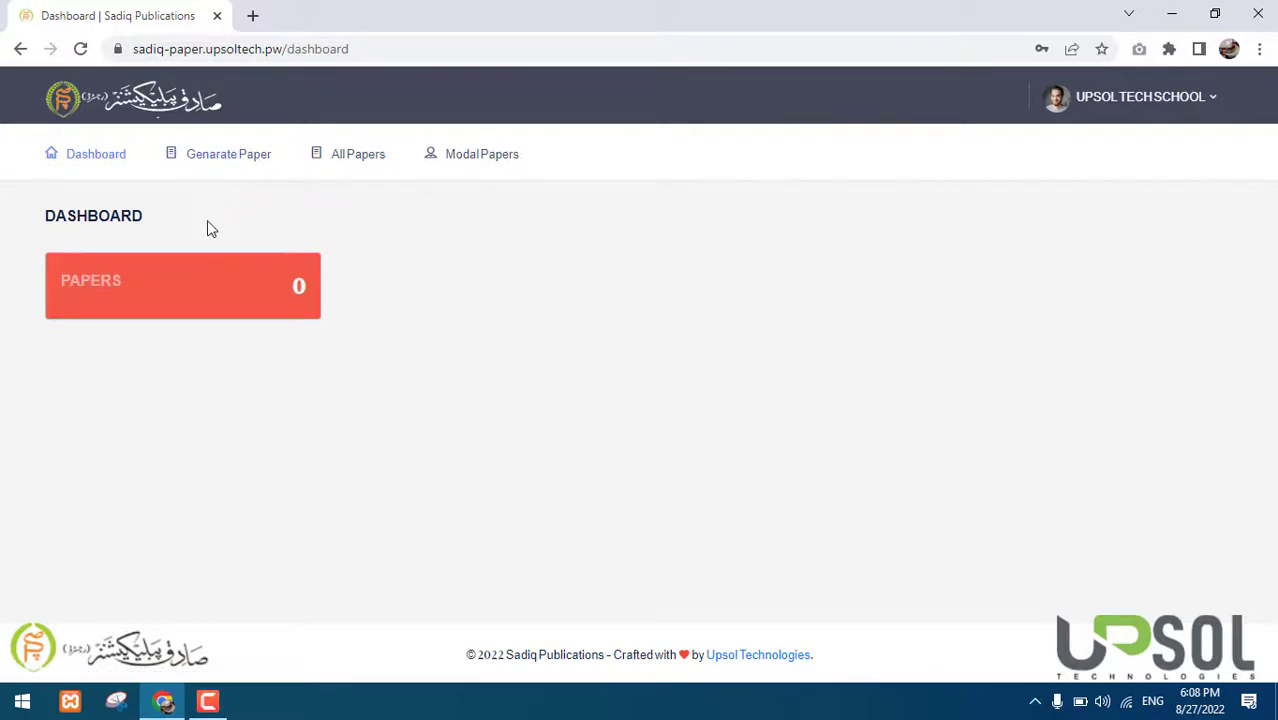
pyautogui.click(200, 290)
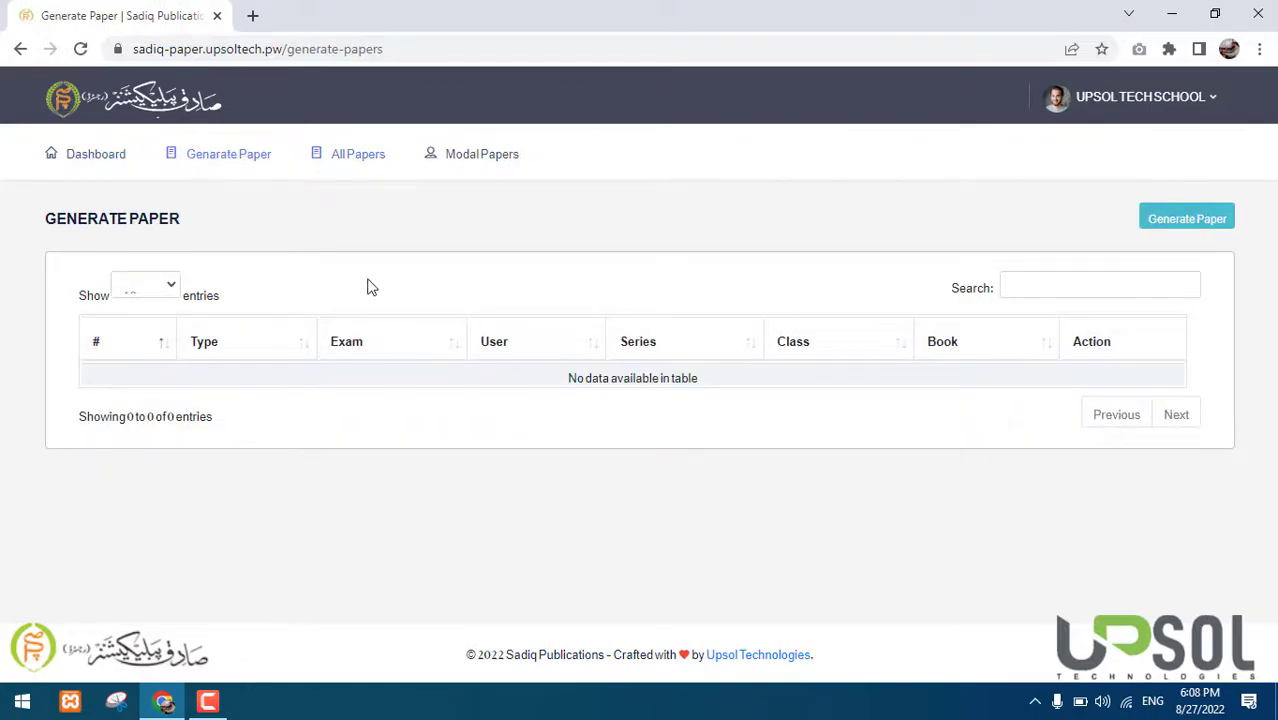
pyautogui.click(361, 166)
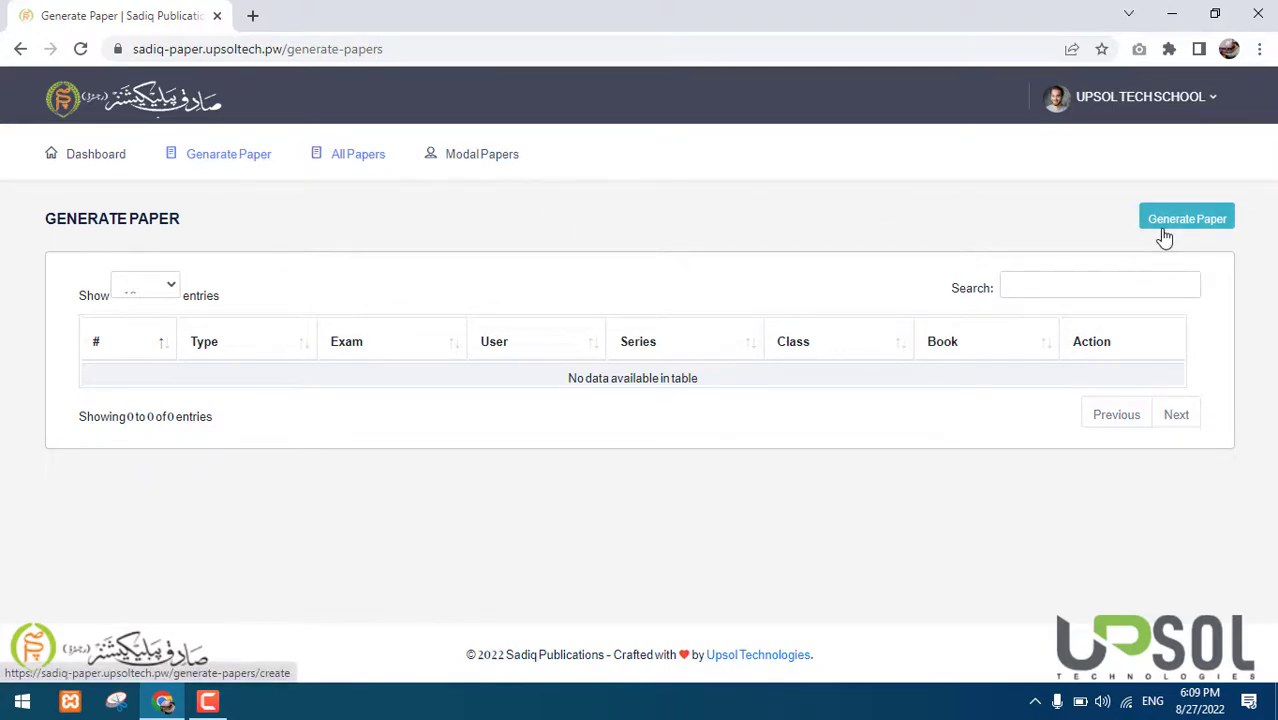
pyautogui.click(240, 164)
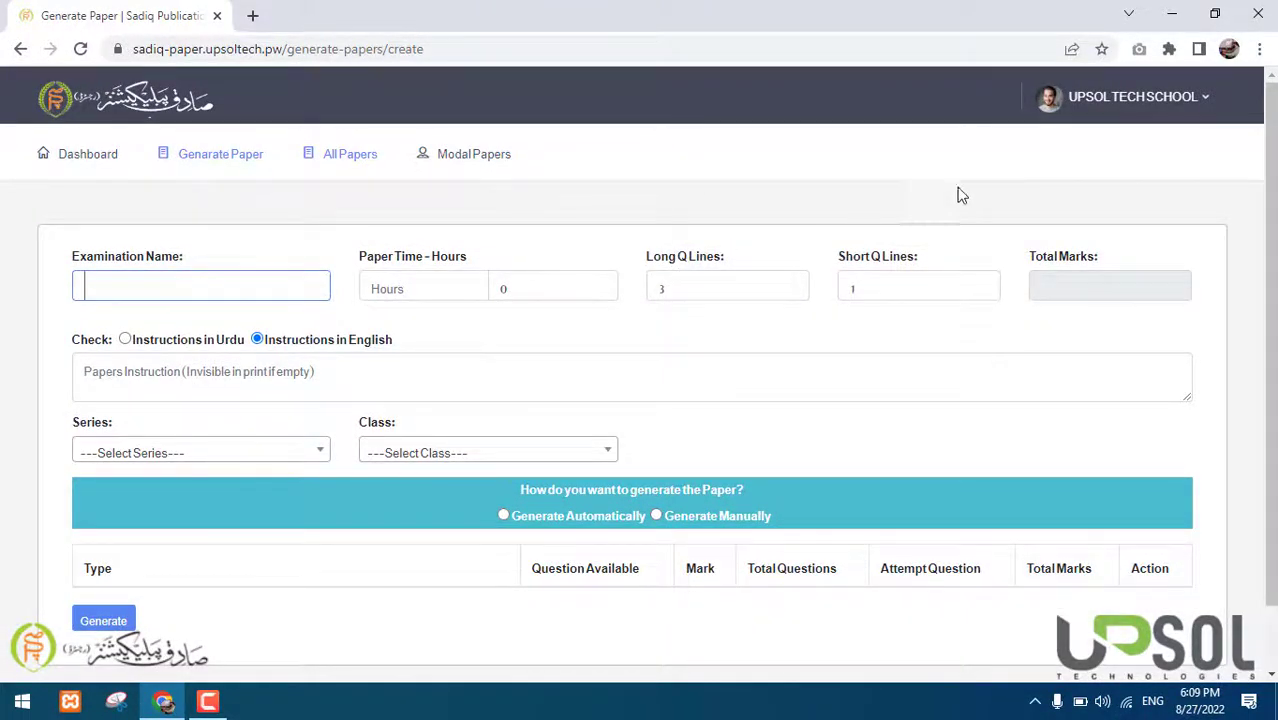
pyautogui.click(1098, 112)
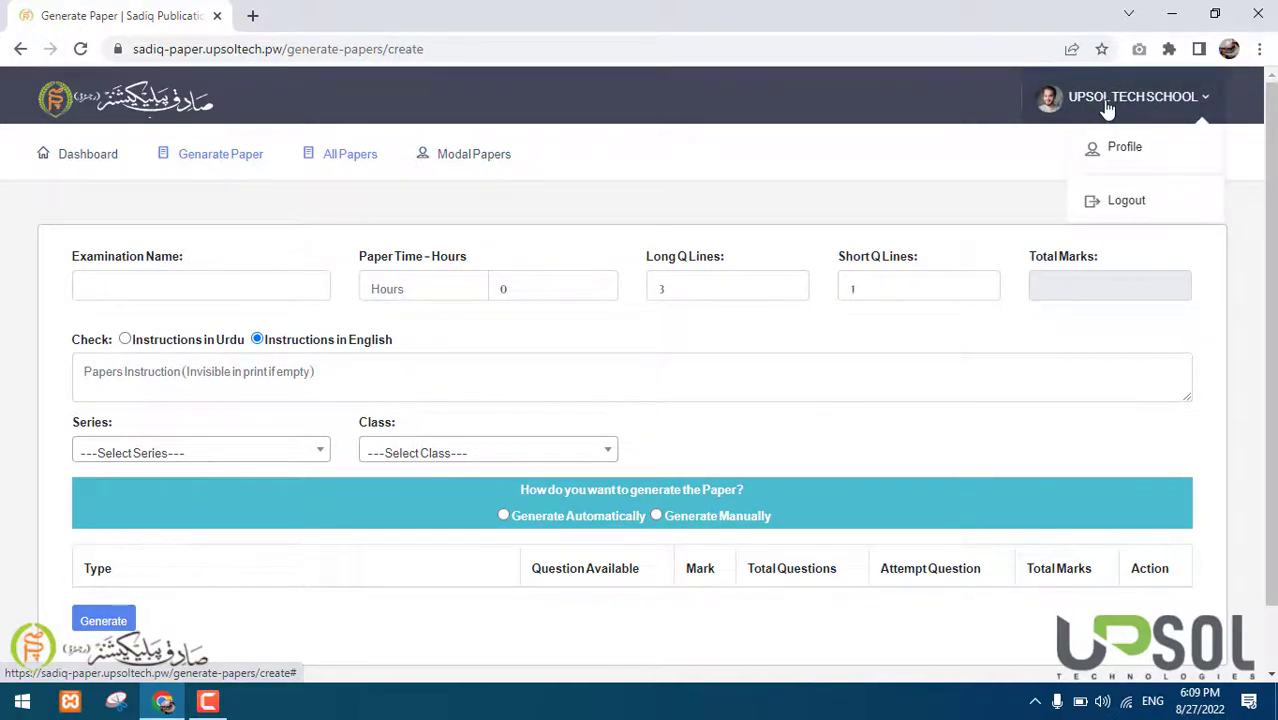
# On the school profile page, upload upsoltech-black as the school logo
pyautogui.click(1103, 157)
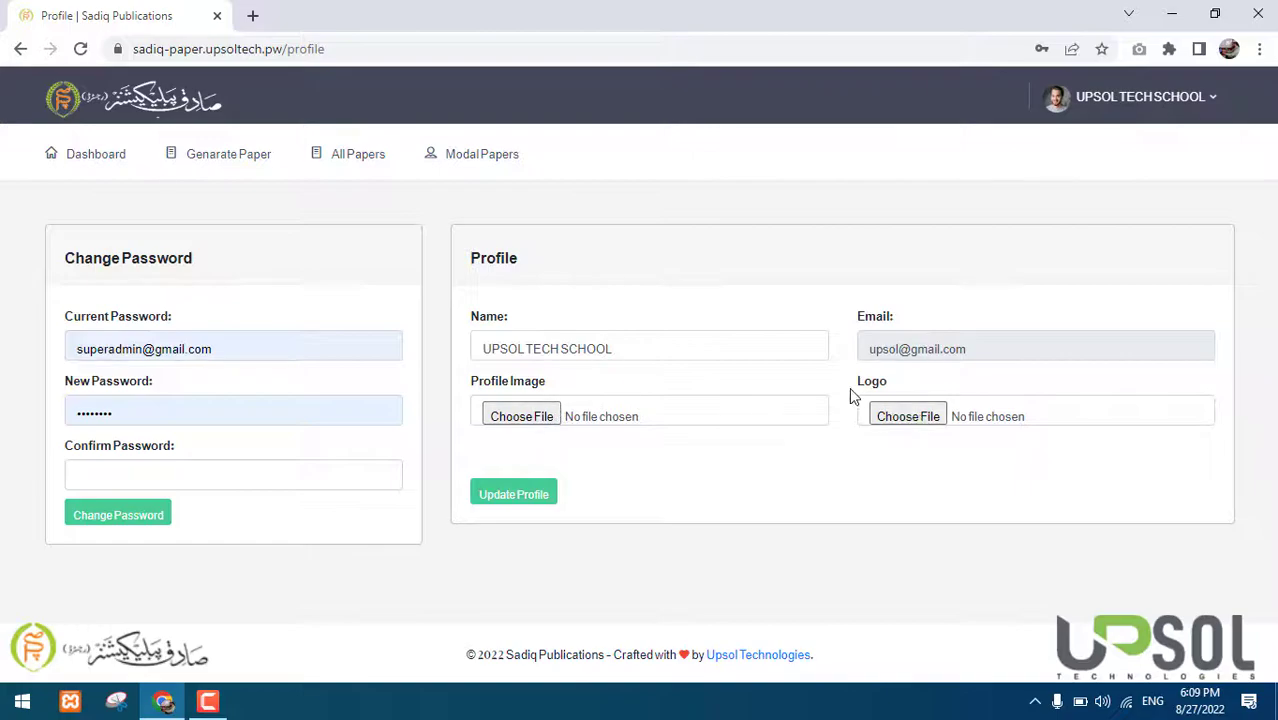
pyautogui.moveTo(858, 385); pyautogui.dragTo(880, 384)
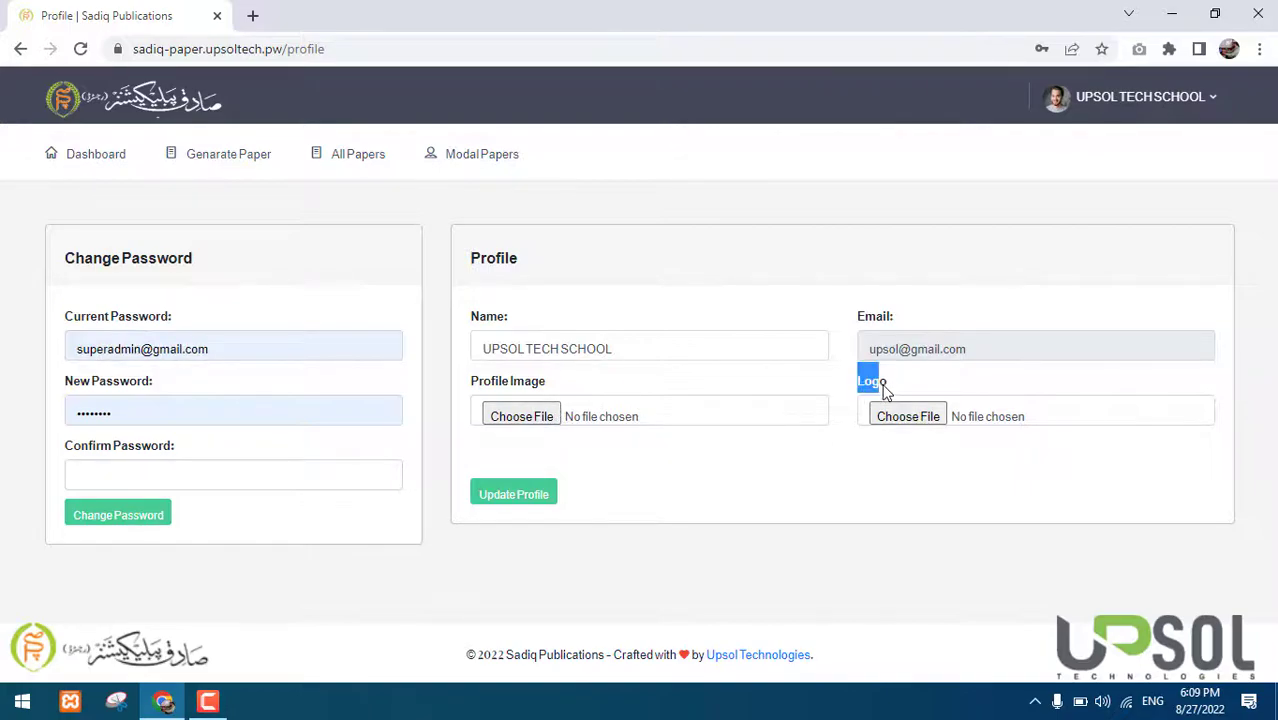
pyautogui.click(888, 416)
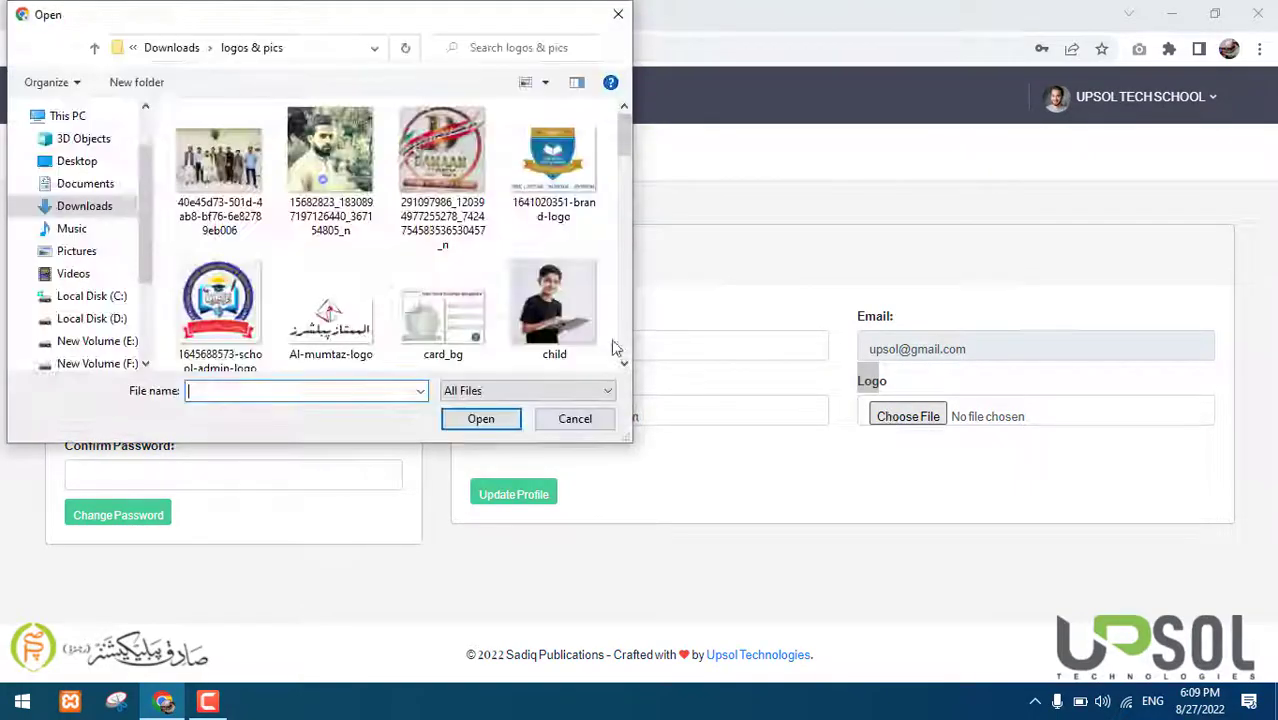
pyautogui.click(455, 292)
pyautogui.press('u')
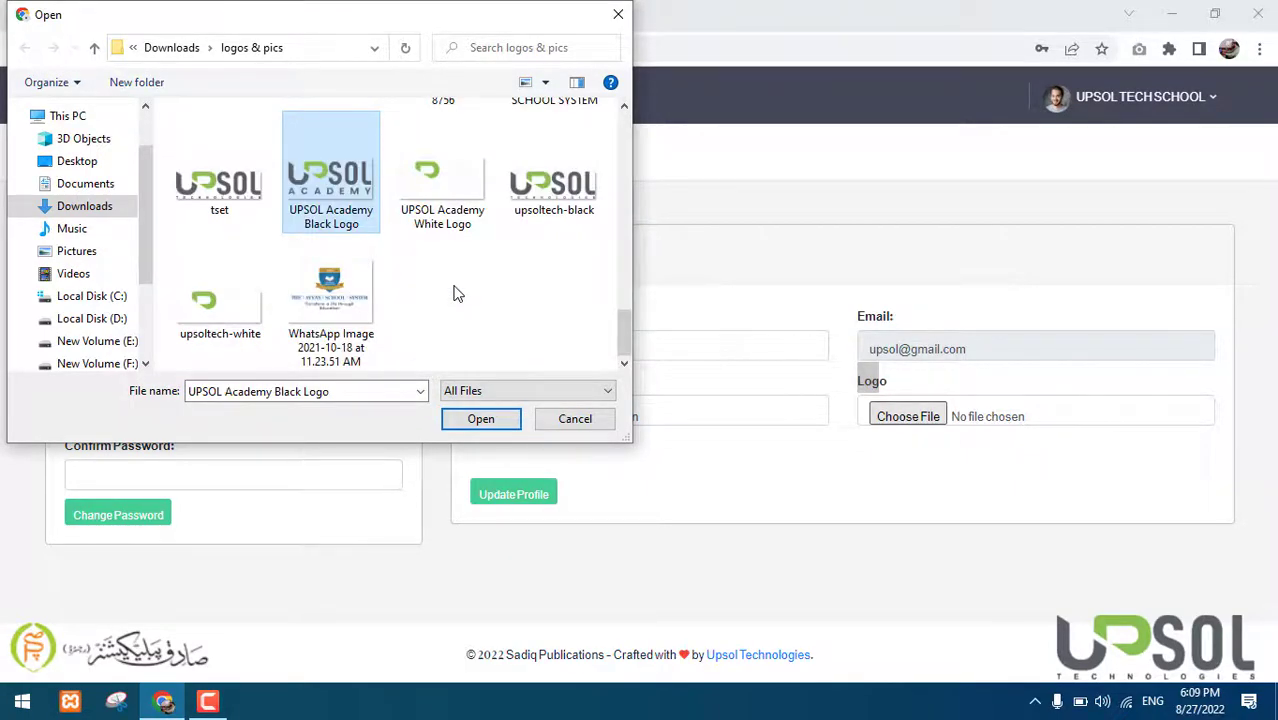
pyautogui.press('u')
pyautogui.press('u')
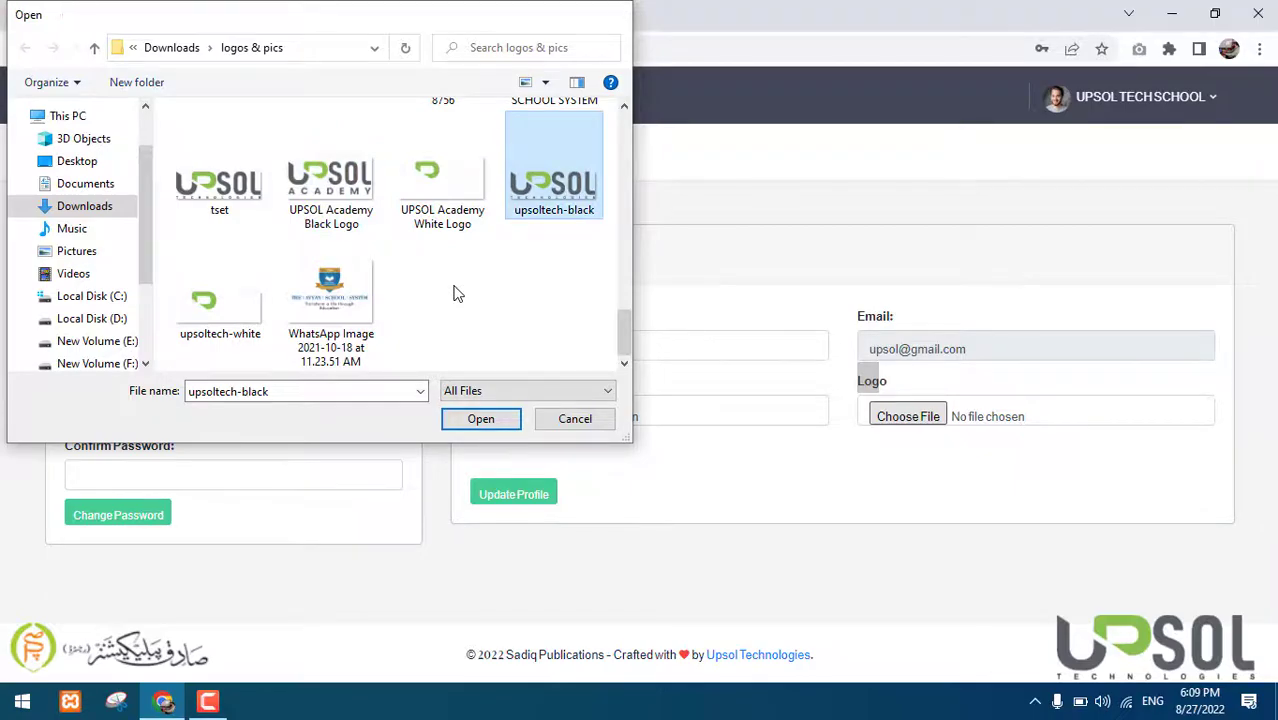
pyautogui.press('Return')
# Choose a new profile image photo and save the updated profile
pyautogui.click(517, 415)
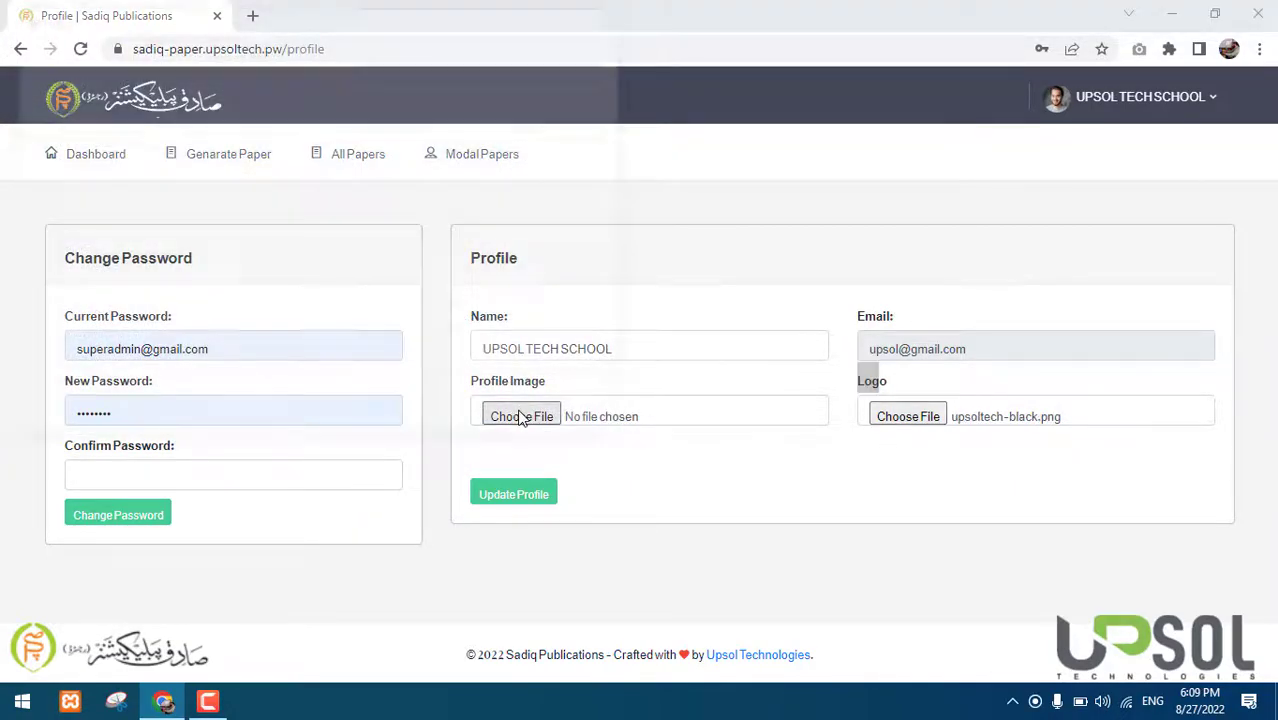
pyautogui.press('Down')
pyautogui.press('Down')
pyautogui.press('Down')
pyautogui.press('Down')
pyautogui.press('Down')
pyautogui.press('Down')
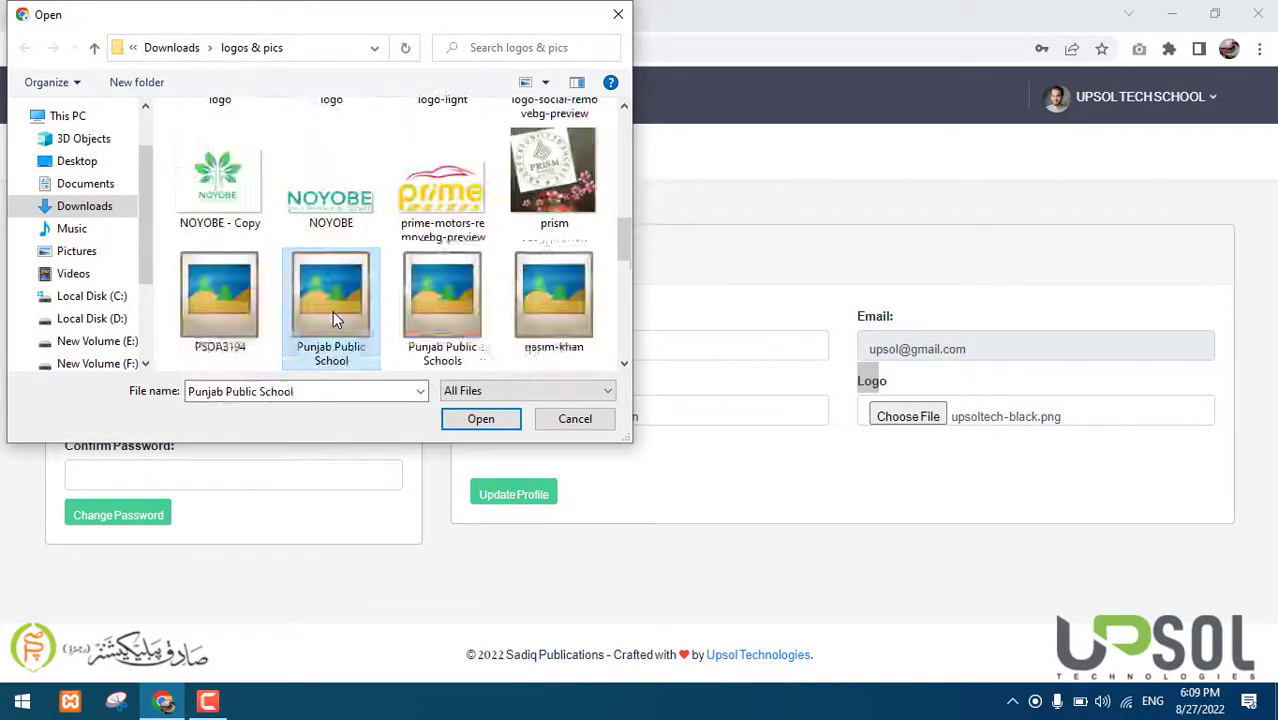
pyautogui.press('Right')
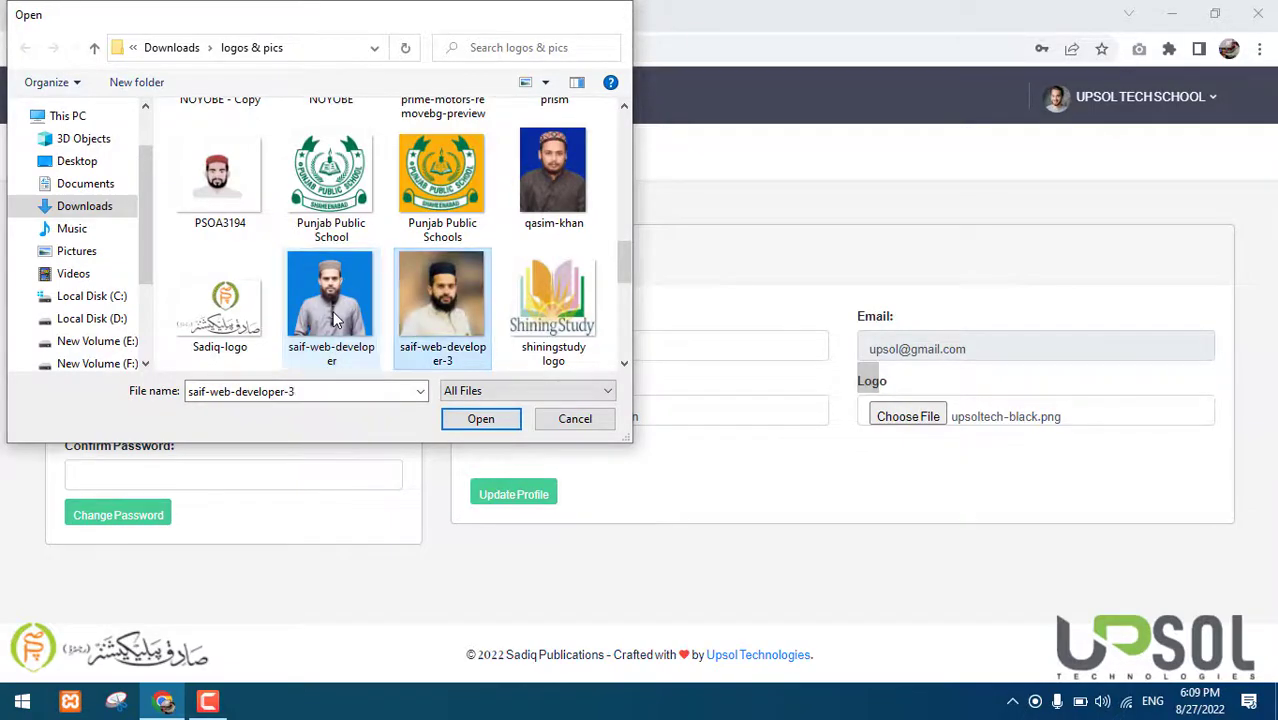
pyautogui.press('Return')
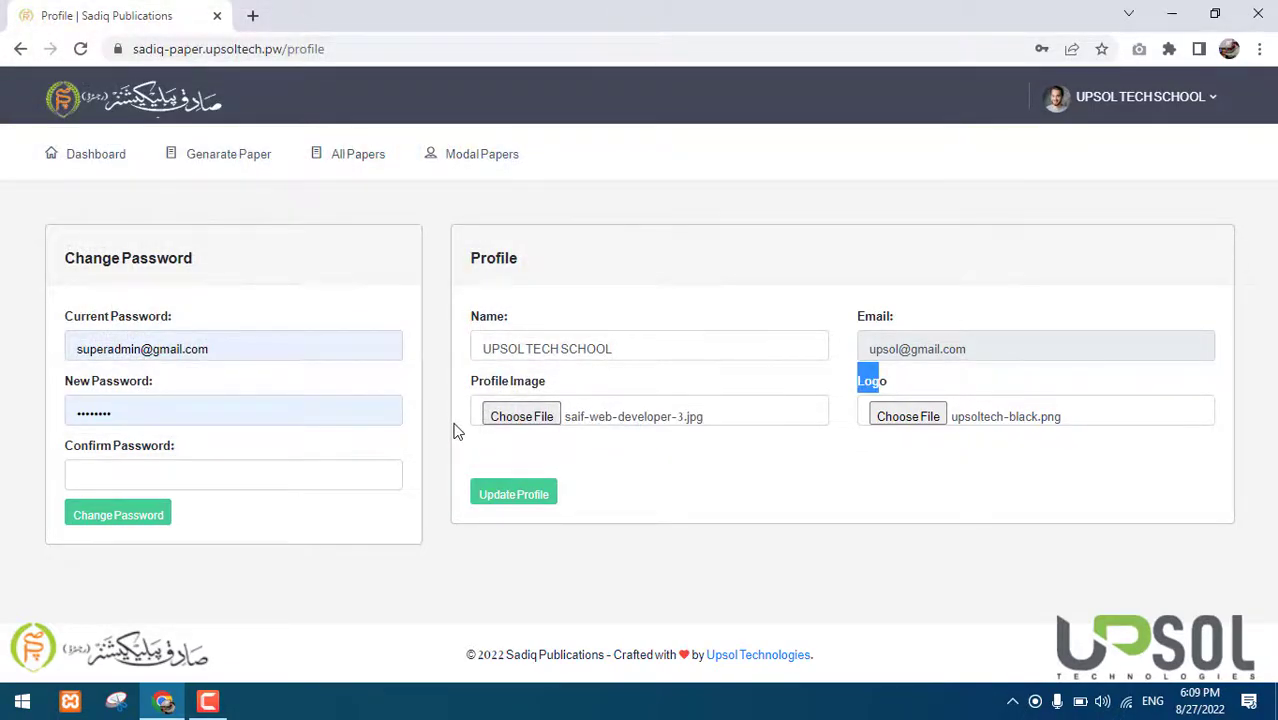
pyautogui.click(503, 494)
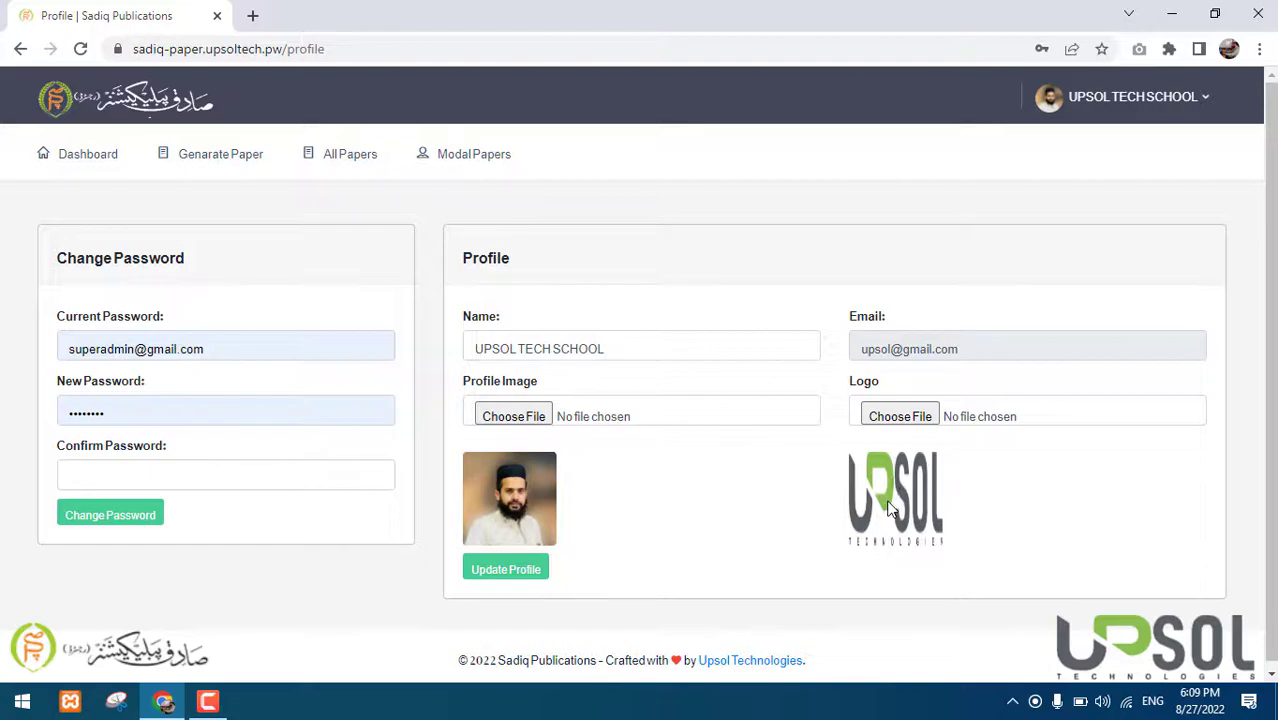
pyautogui.moveTo(893, 510)
pyautogui.mouseDown()
pyautogui.moveTo(962, 492)
pyautogui.moveTo(878, 503)
pyautogui.mouseUp()
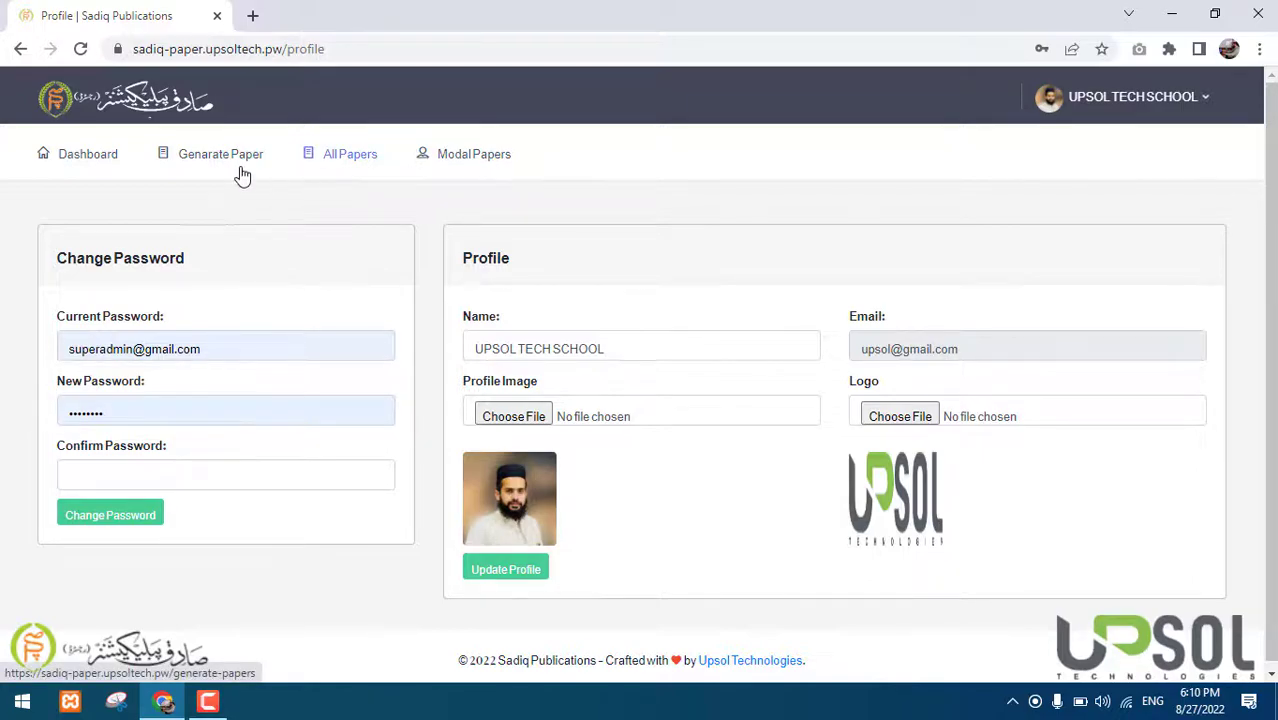
# In the Generate Paper form, enter 'December Test' as the Examination Name
pyautogui.click(205, 175)
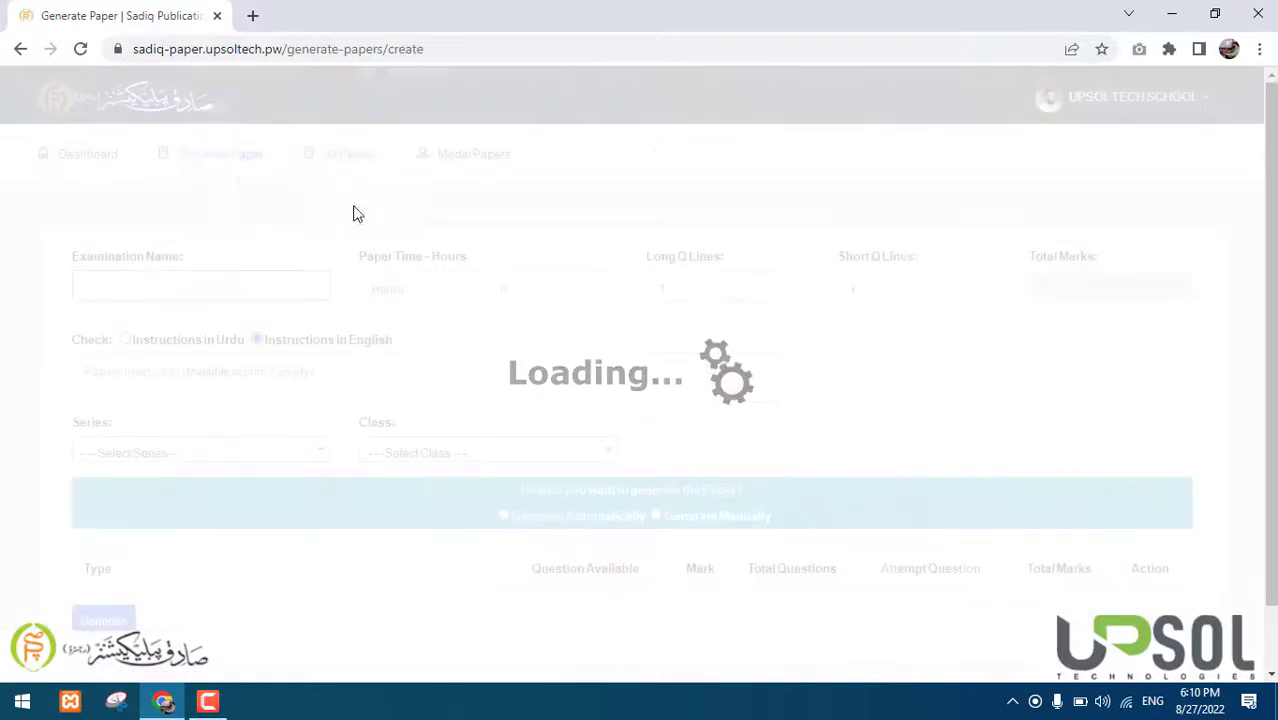
pyautogui.click(198, 281)
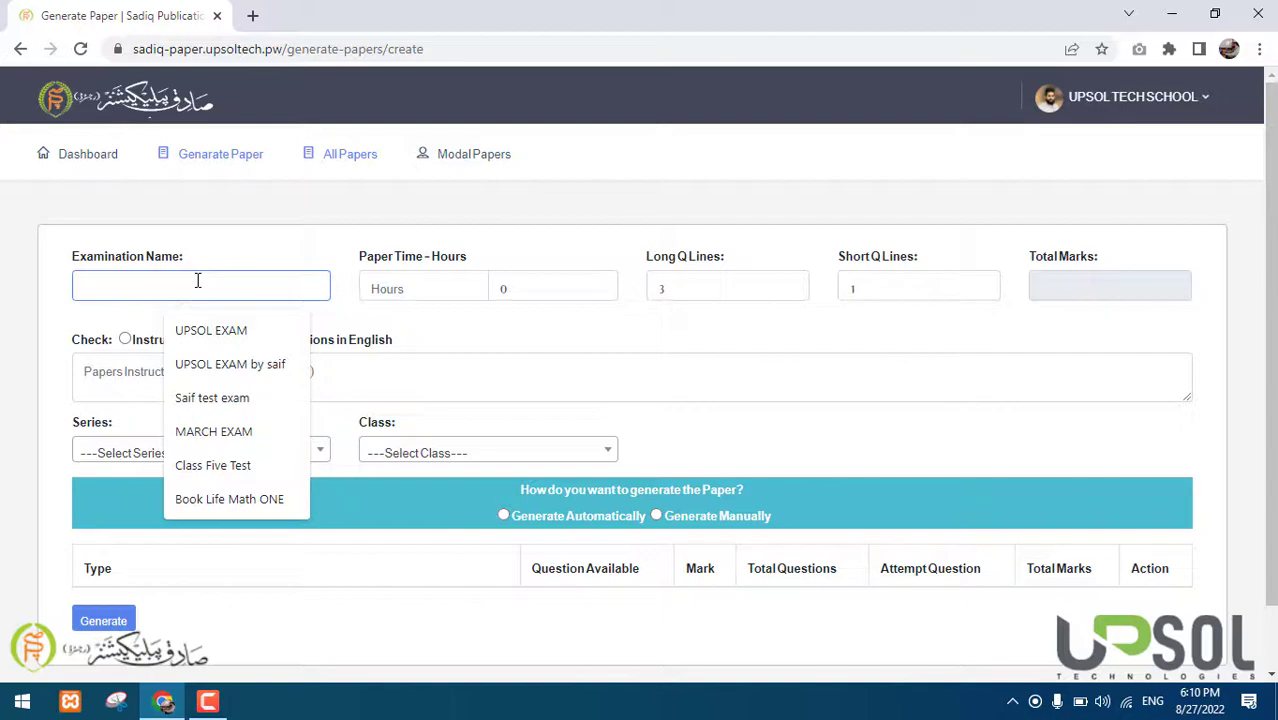
pyautogui.click(3, 287)
pyautogui.scroll(-2, 3, 288)
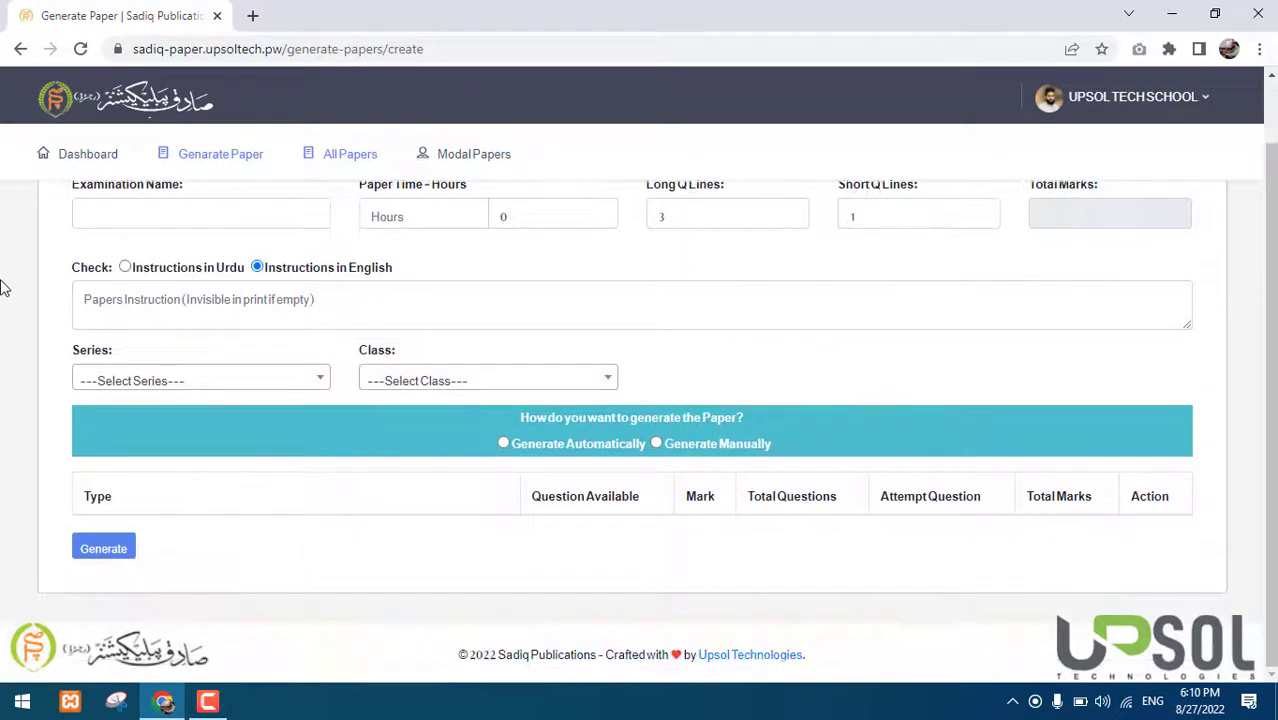
pyautogui.scroll(2, 3, 287)
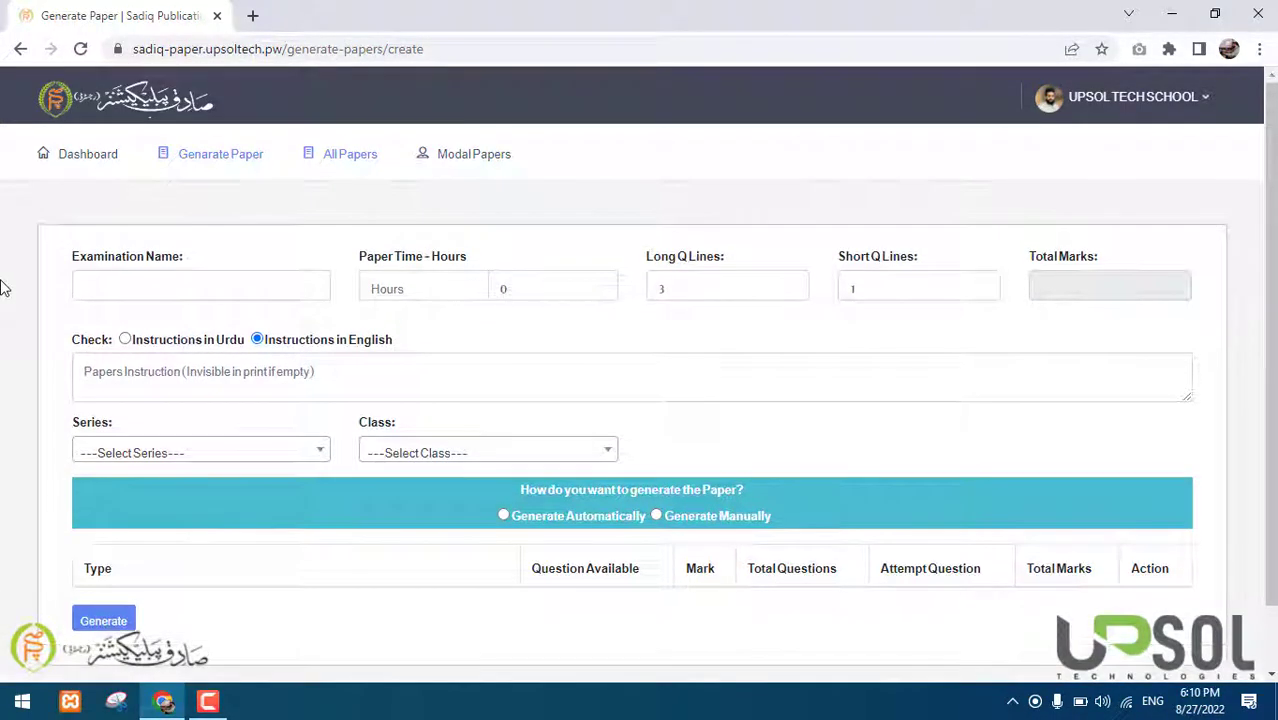
pyautogui.click(107, 277)
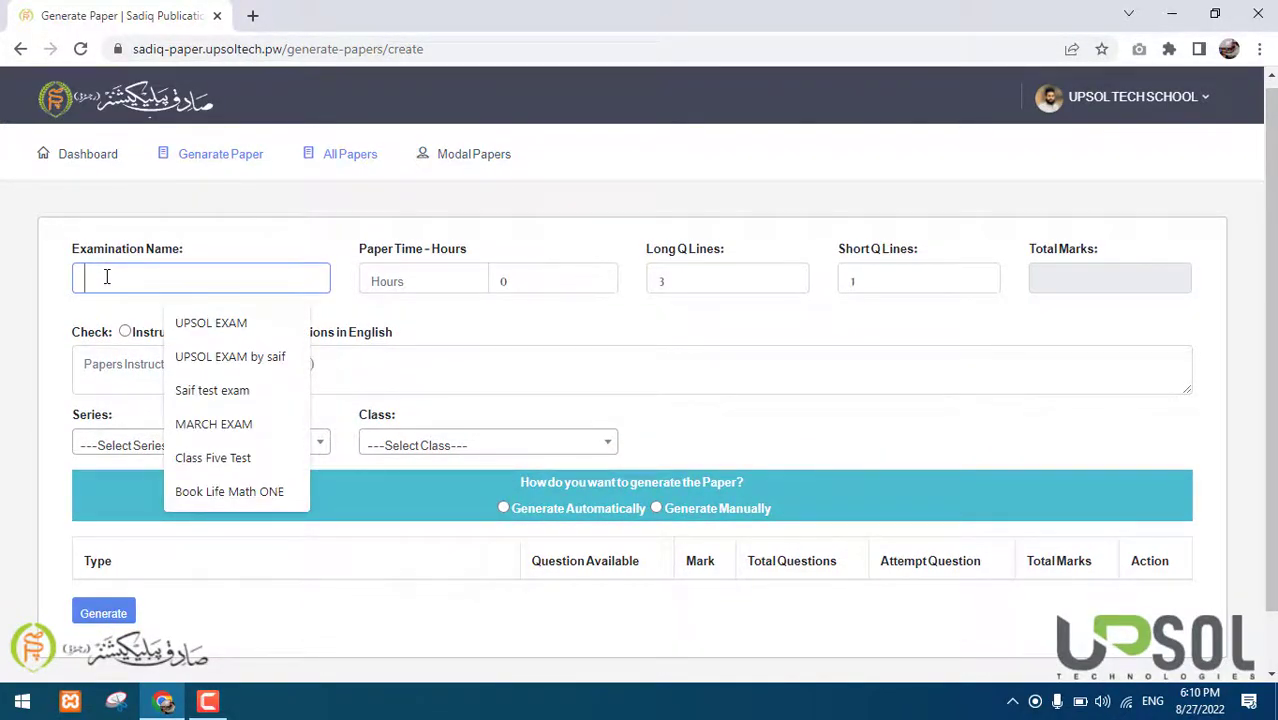
pyautogui.write('Decem')
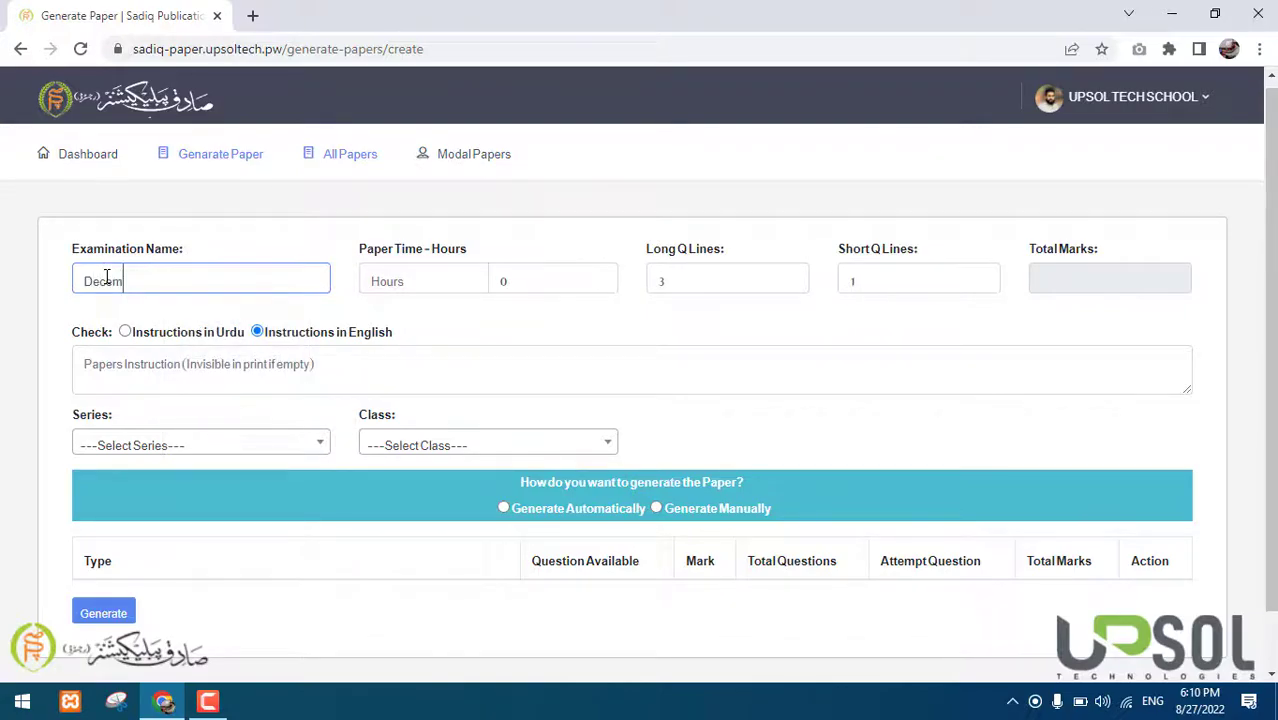
pyautogui.write('ber Test')
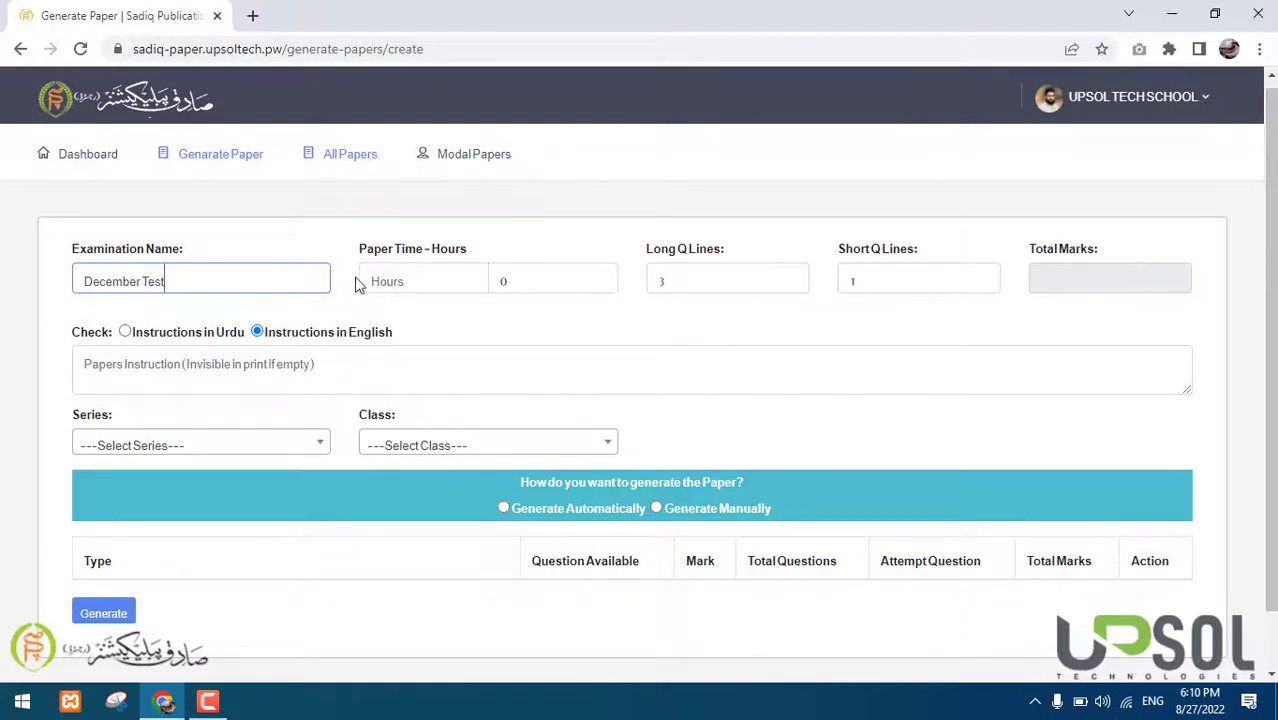
# Set the paper time to 2 hours 15 minutes and Short Q Lines to 1
pyautogui.click(367, 281)
pyautogui.write('2')
pyautogui.press('Tab')
pyautogui.write('15')
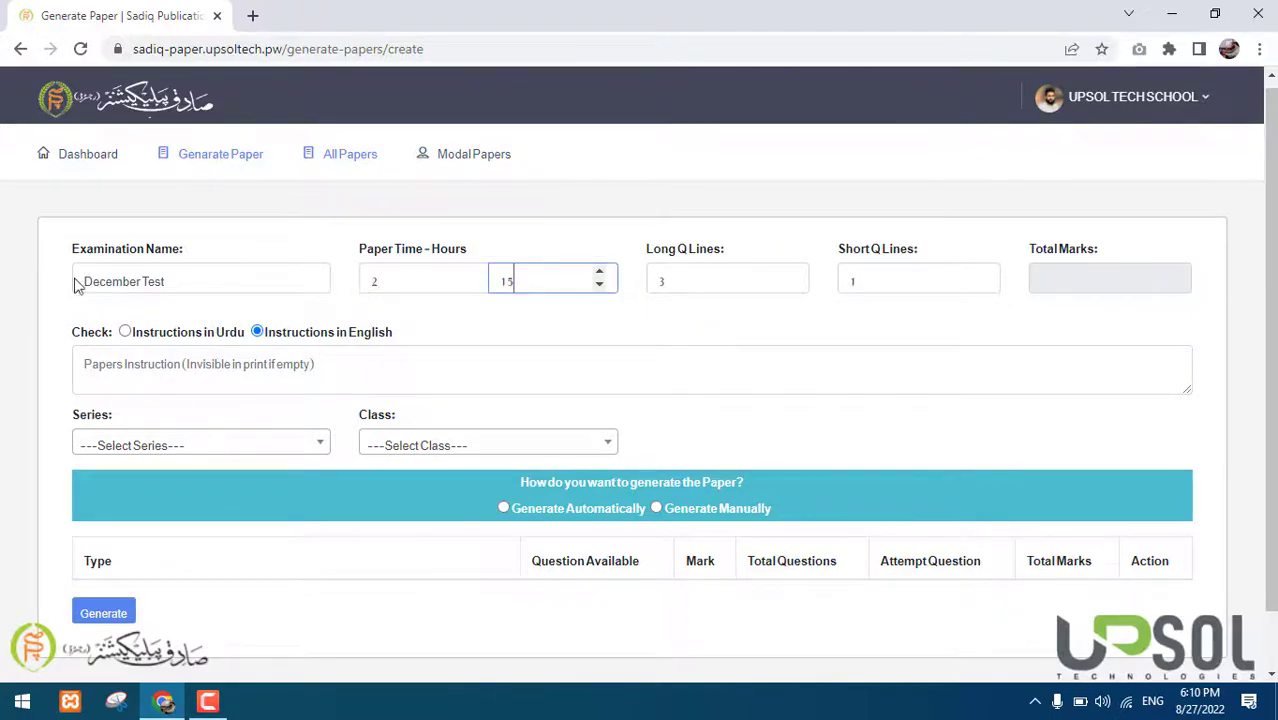
pyautogui.press('Tab')
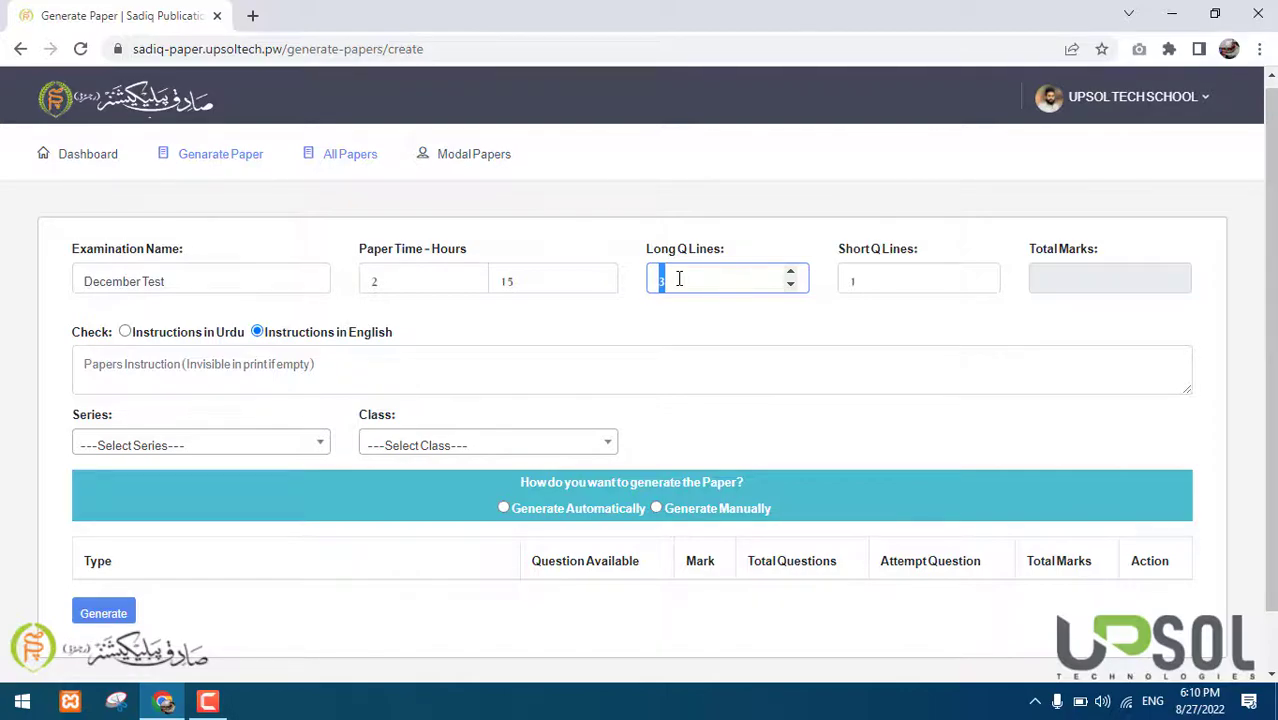
pyautogui.press('Tab')
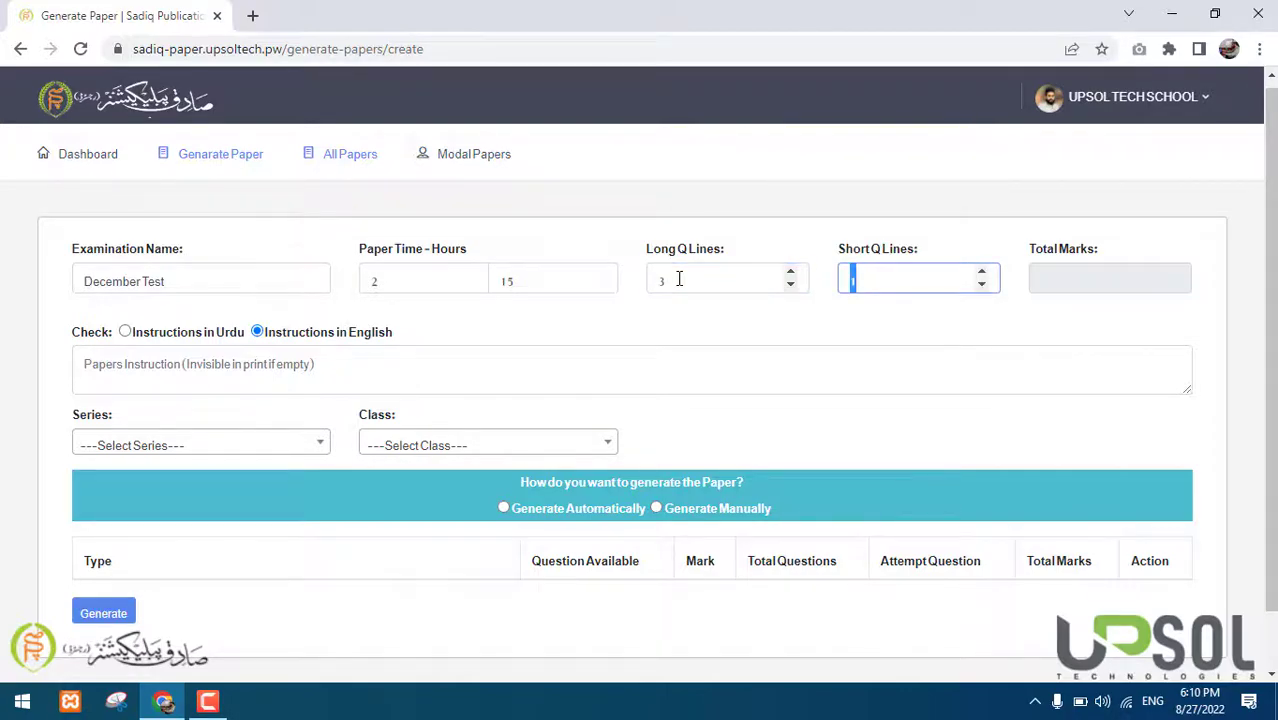
pyautogui.write('1')
# Keep the paper instructions in English, with the instructions box left empty
pyautogui.moveTo(72, 337); pyautogui.dragTo(402, 335)
pyautogui.click(95, 345)
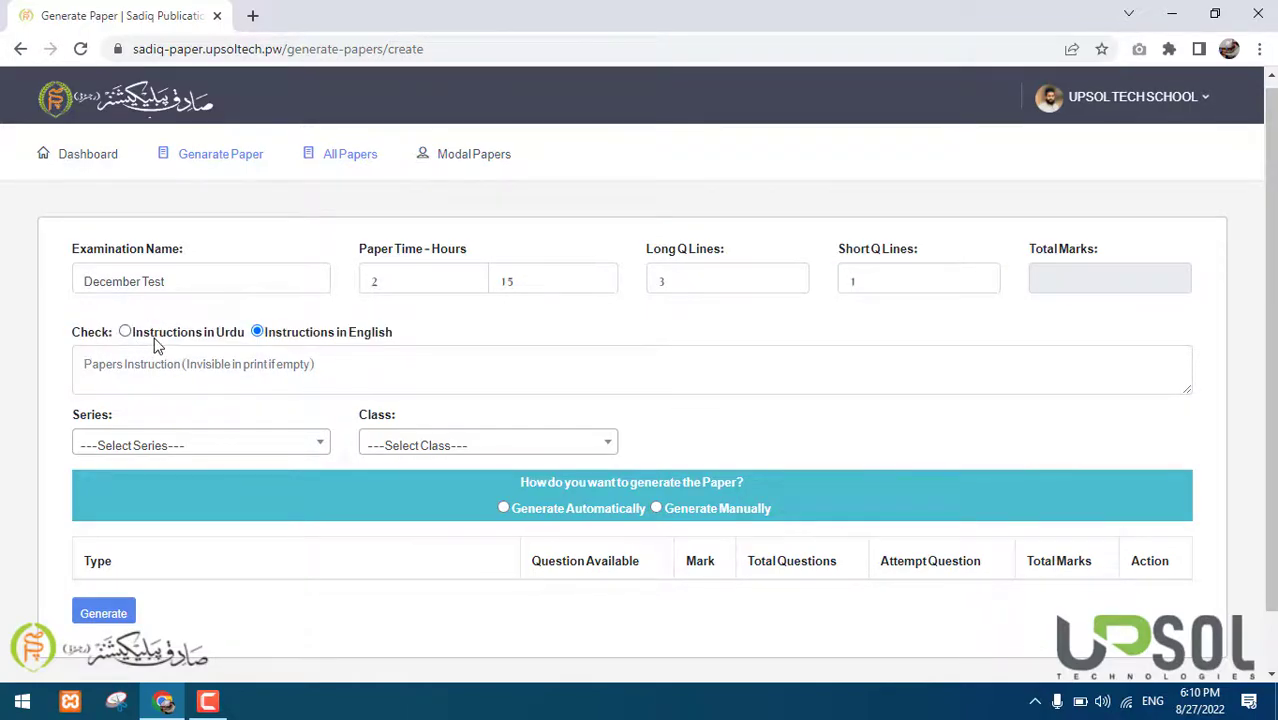
pyautogui.click(168, 340)
pyautogui.click(287, 340)
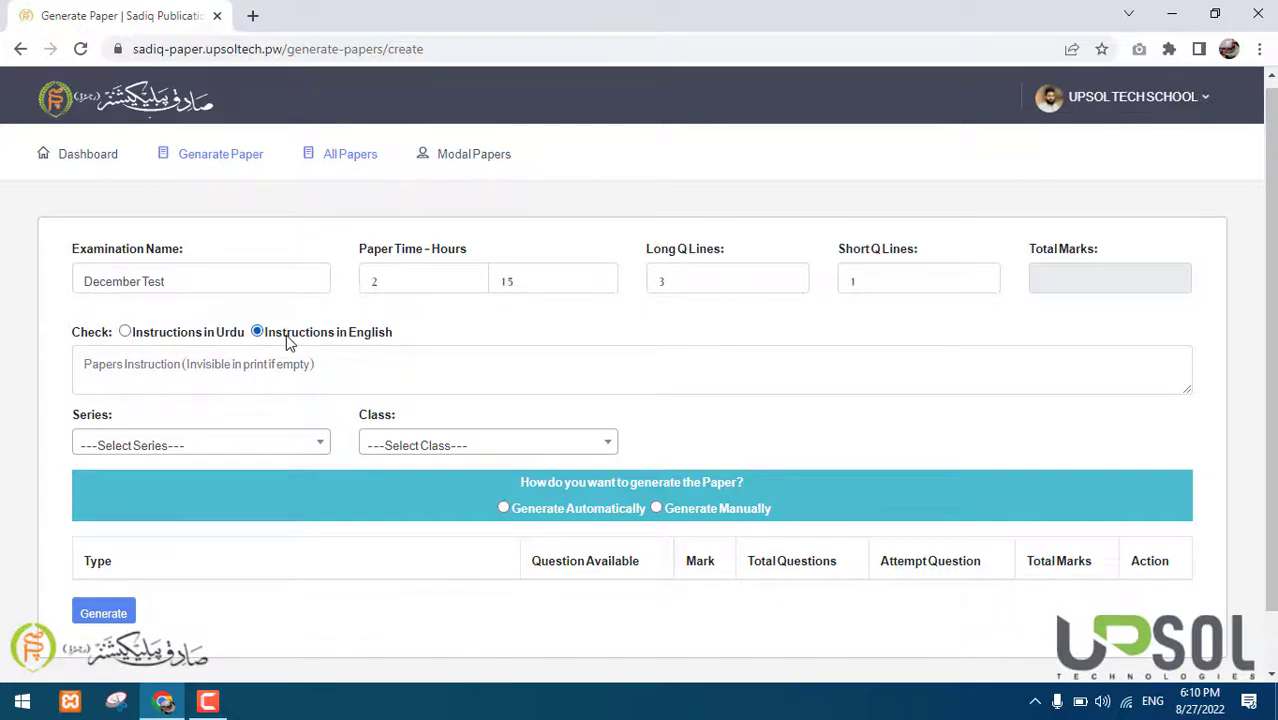
pyautogui.click(158, 362)
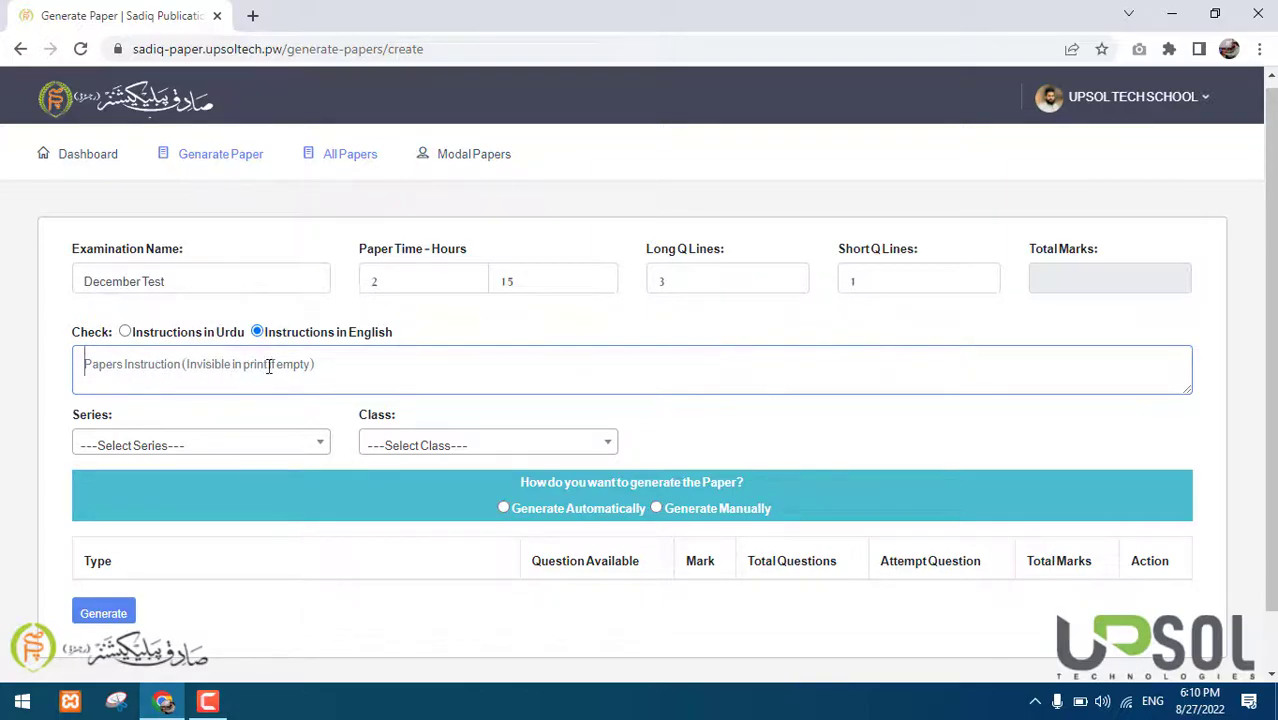
pyautogui.write('In')
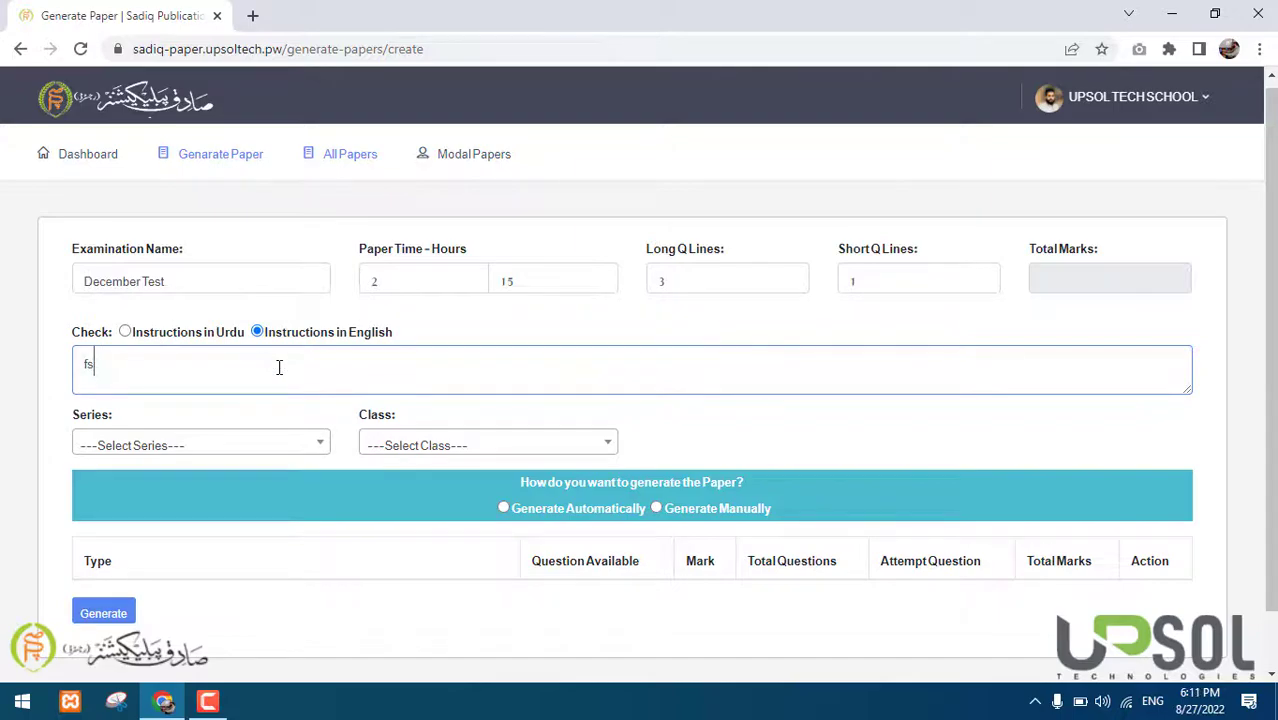
pyautogui.press('BackSpace')
pyautogui.press('BackSpace')
pyautogui.moveTo(75, 330); pyautogui.dragTo(402, 328)
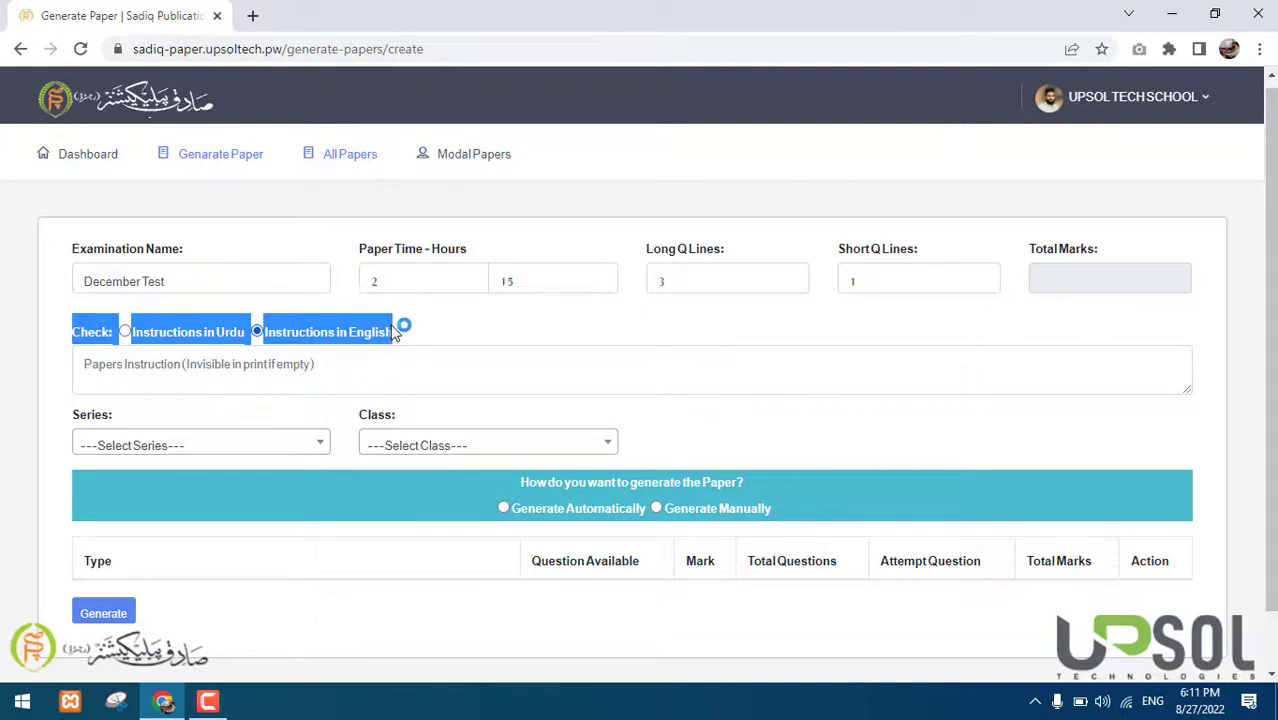
pyautogui.click(254, 351)
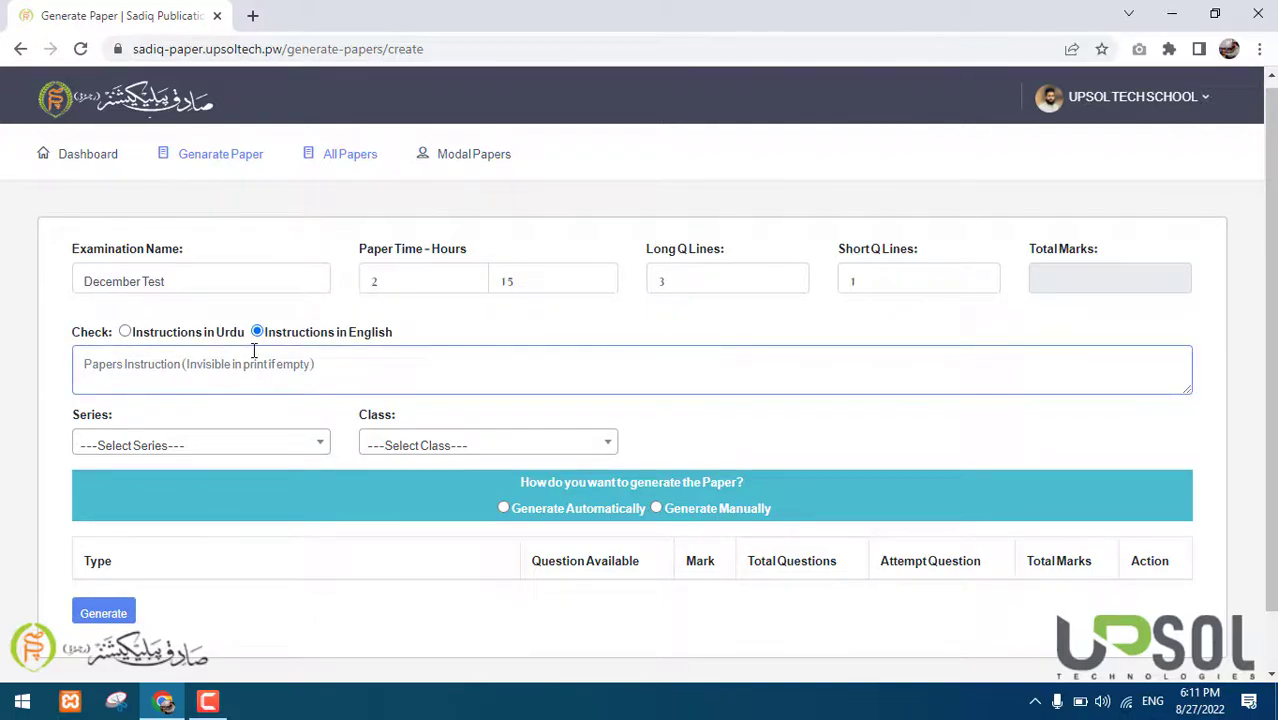
pyautogui.scroll(-1, 254, 351)
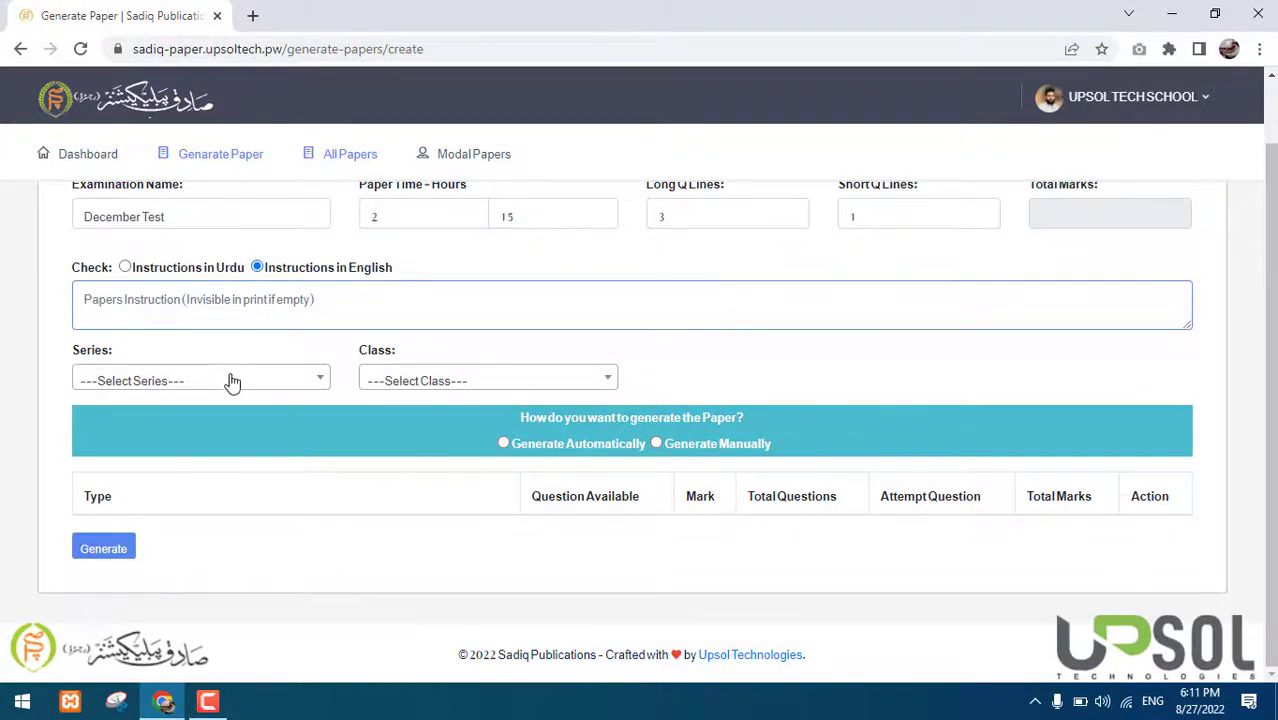
# Set the series to Al-Mumtaz and the class to Prep
pyautogui.click(162, 379)
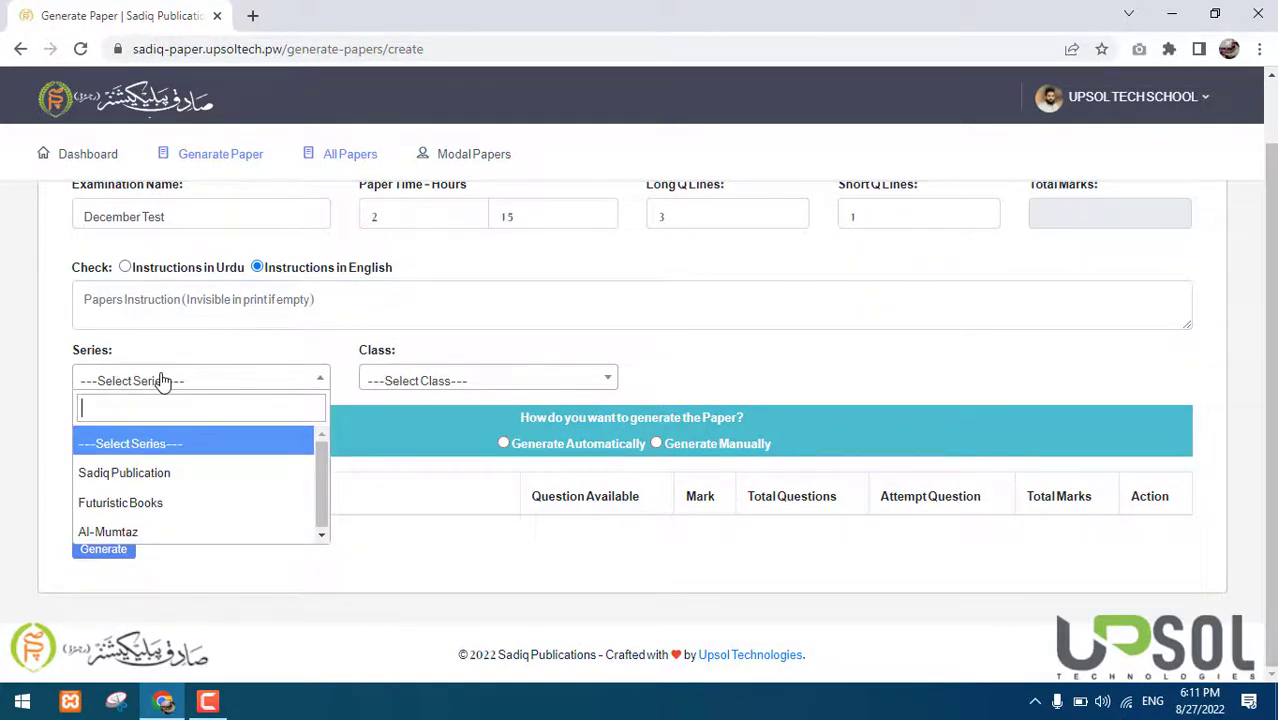
pyautogui.click(163, 532)
pyautogui.click(426, 382)
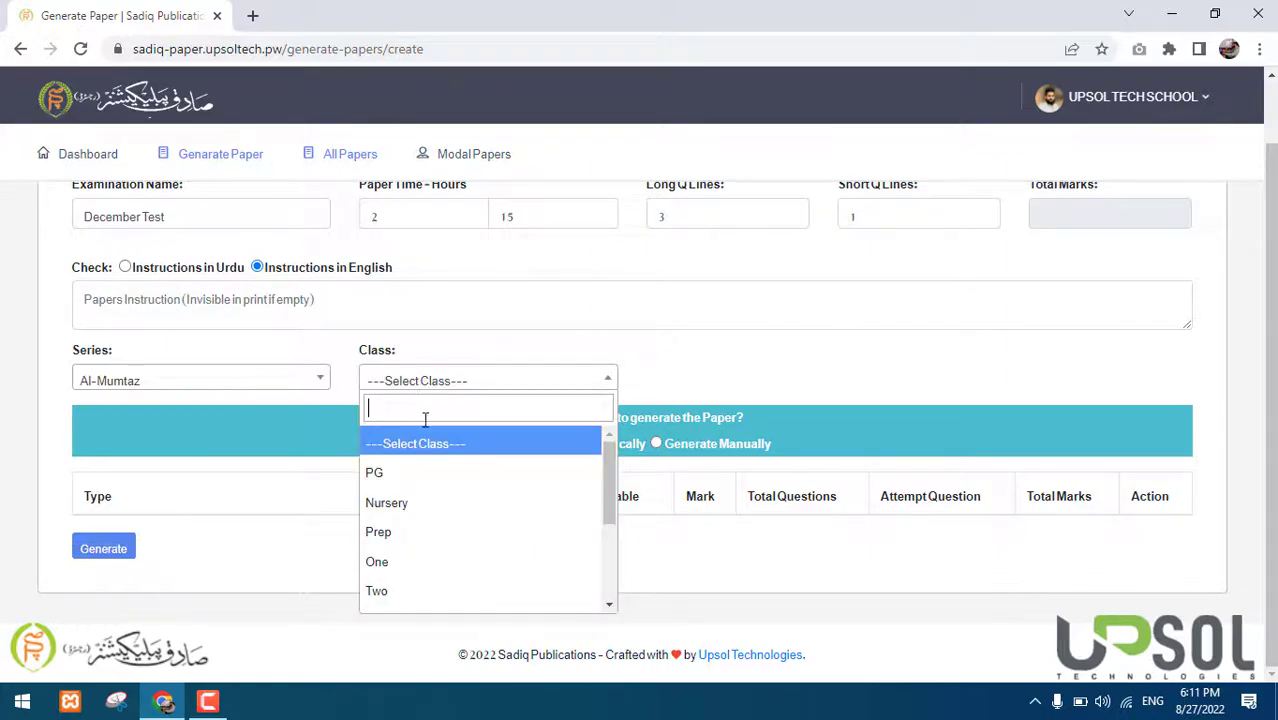
pyautogui.scroll(-1, 428, 502)
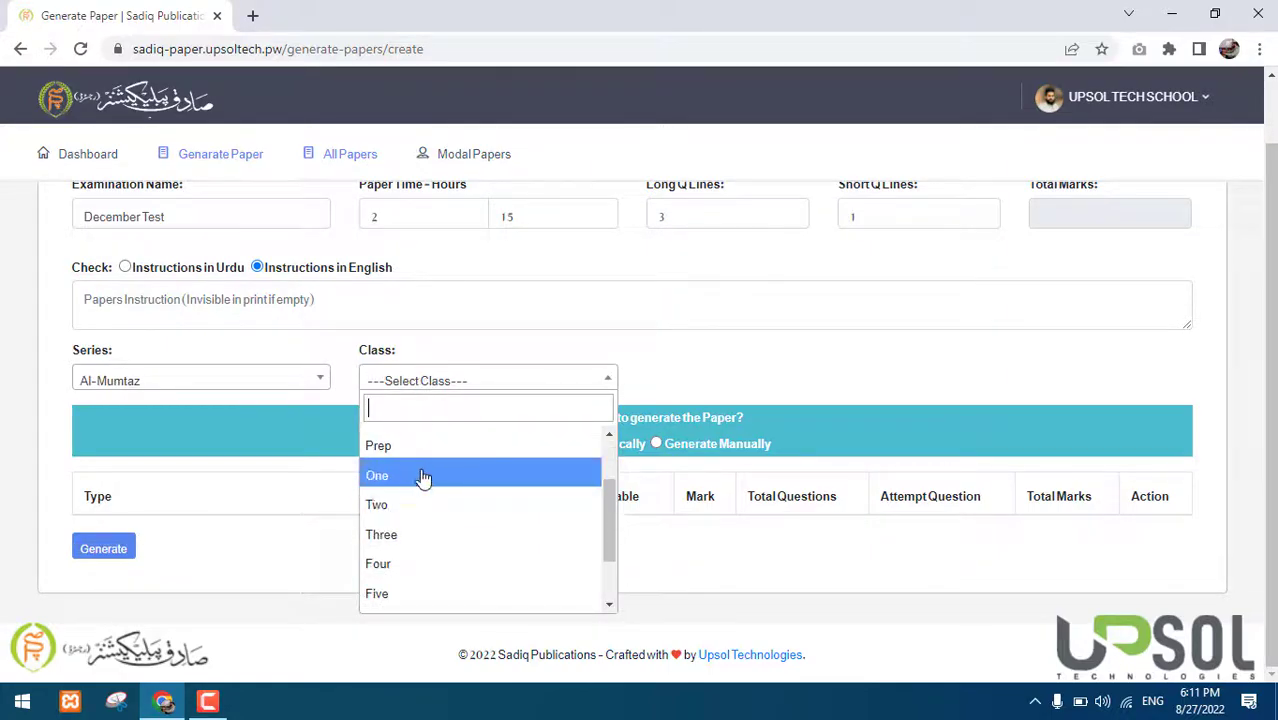
pyautogui.click(438, 462)
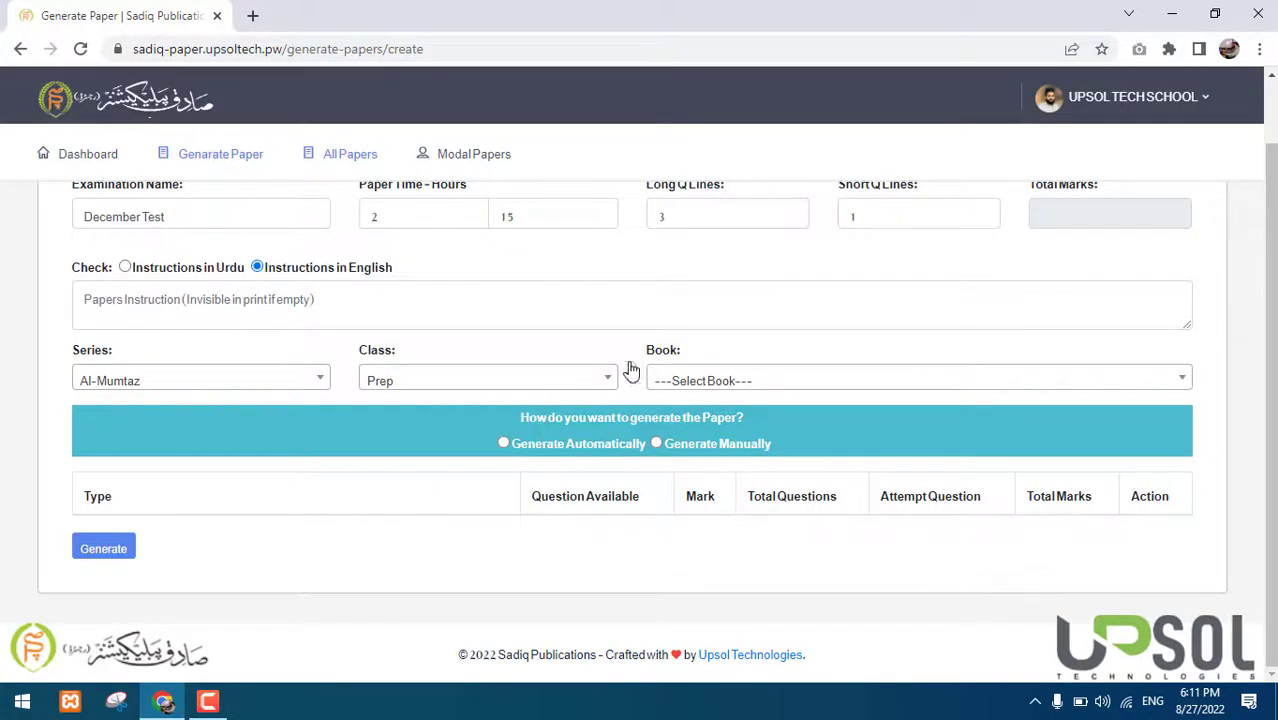
# Choose Al-Mumtaz Journey English 0C-Prep as the book
pyautogui.click(743, 381)
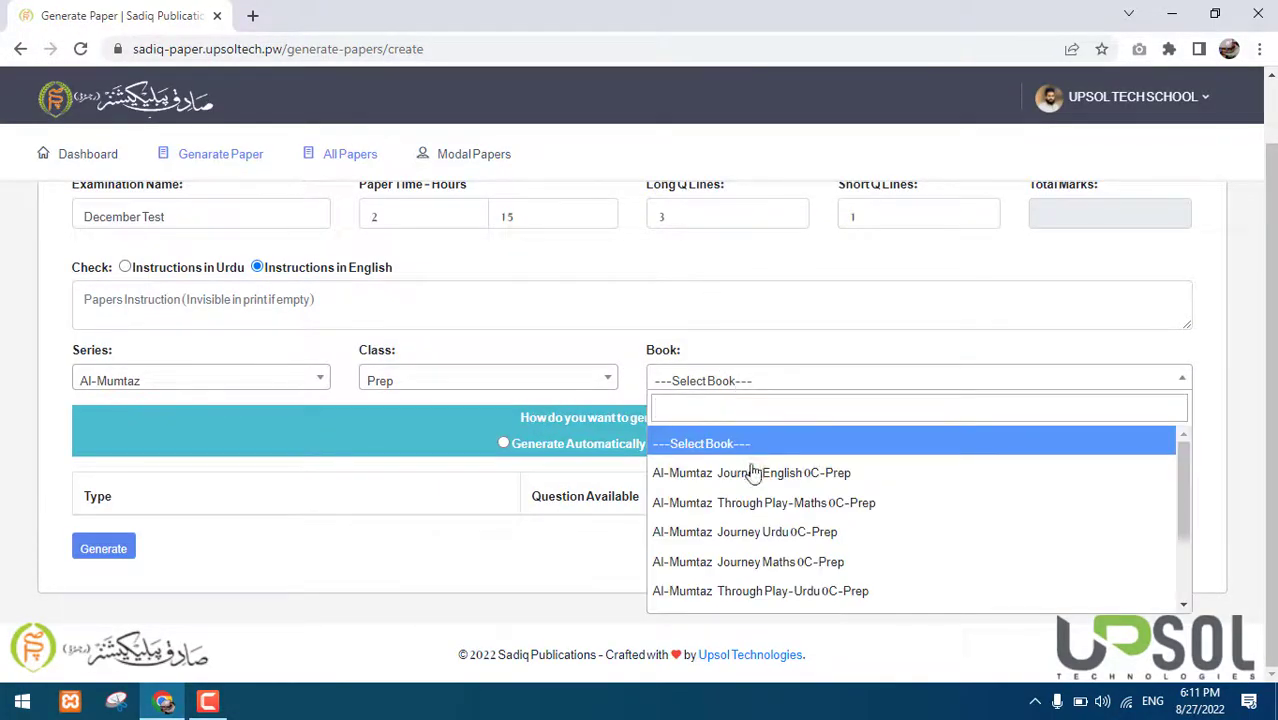
pyautogui.scroll(-2, 755, 478)
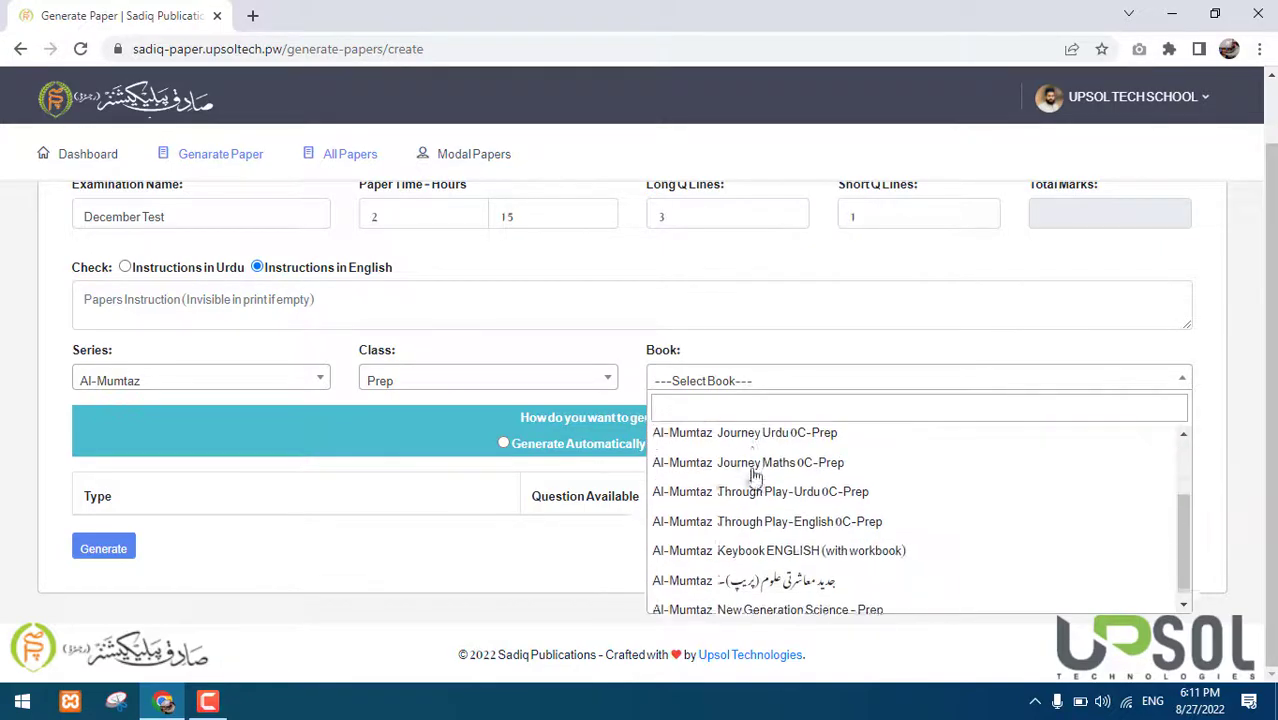
pyautogui.scroll(2, 755, 478)
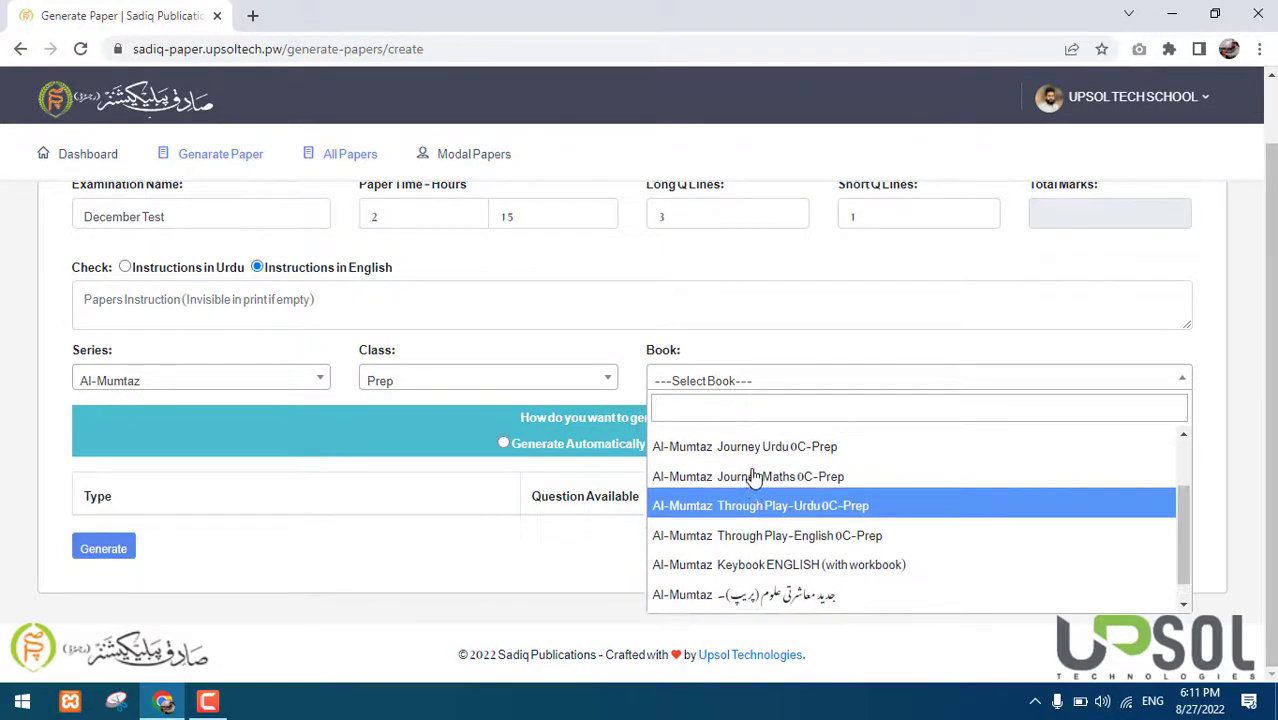
pyautogui.scroll(2, 755, 478)
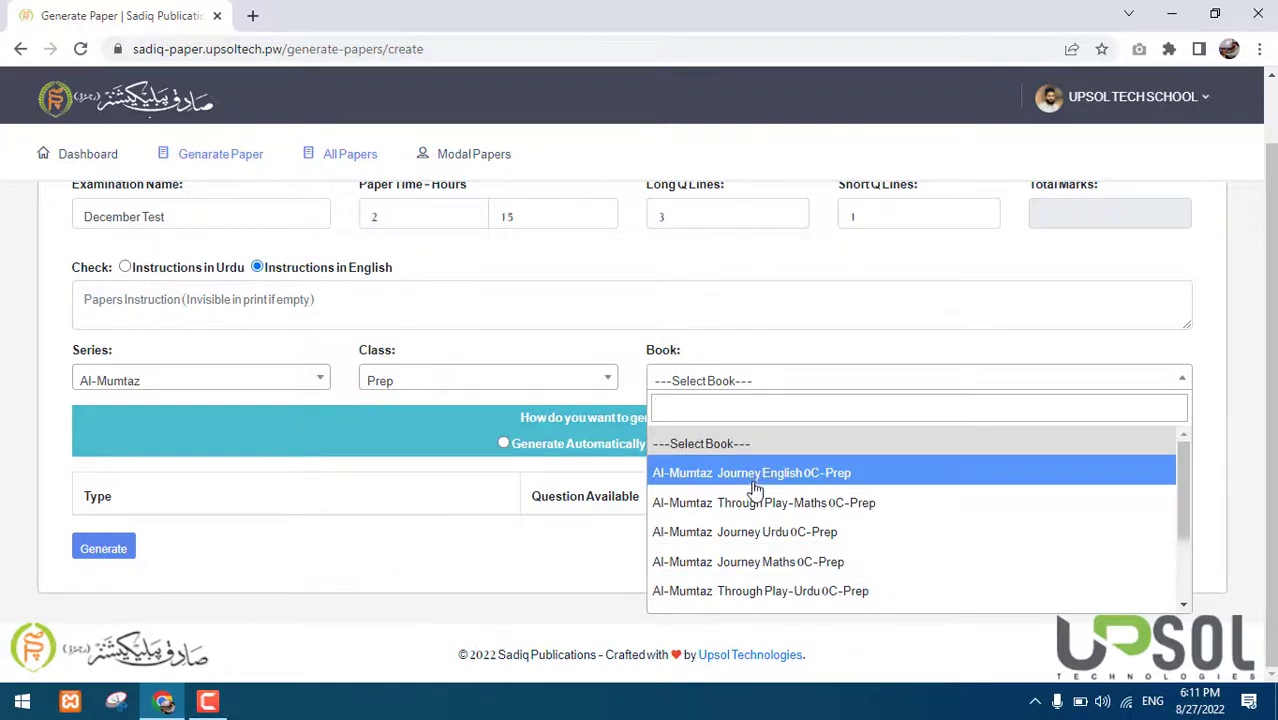
pyautogui.click(765, 478)
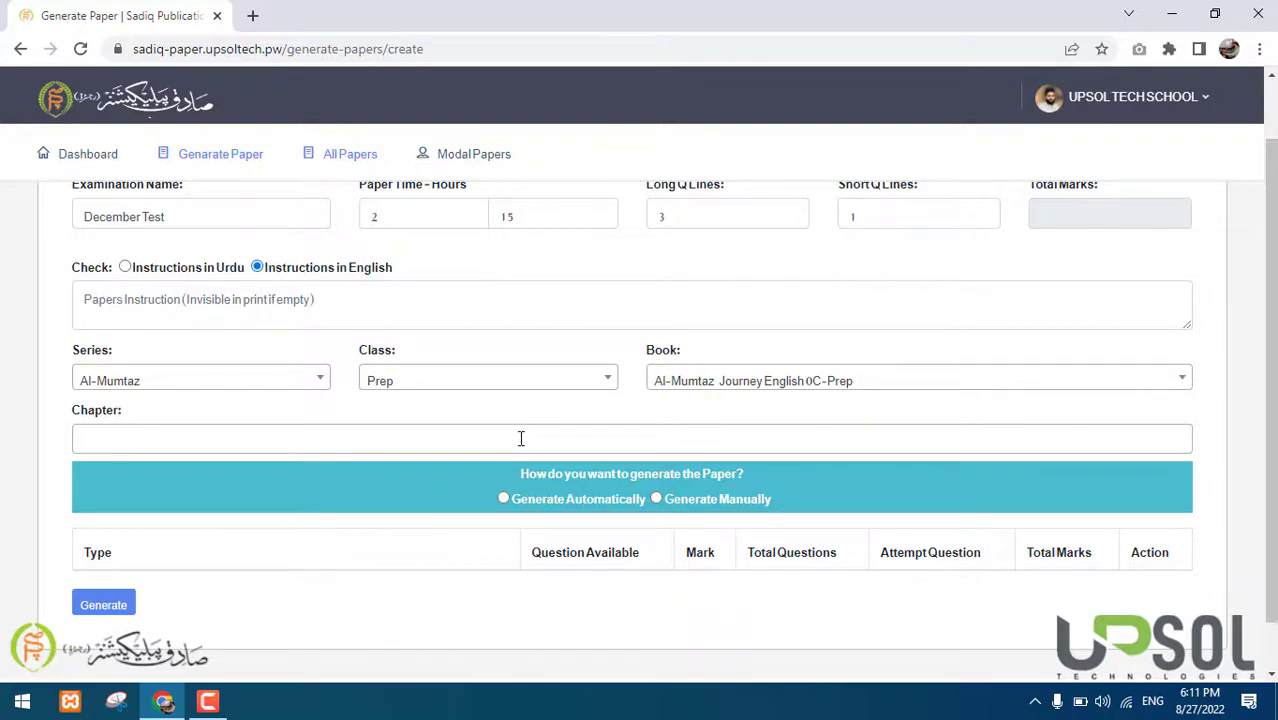
# Switch the book to Al-Mumtaz Through Play-Maths 0C-Prep
pyautogui.click(521, 438)
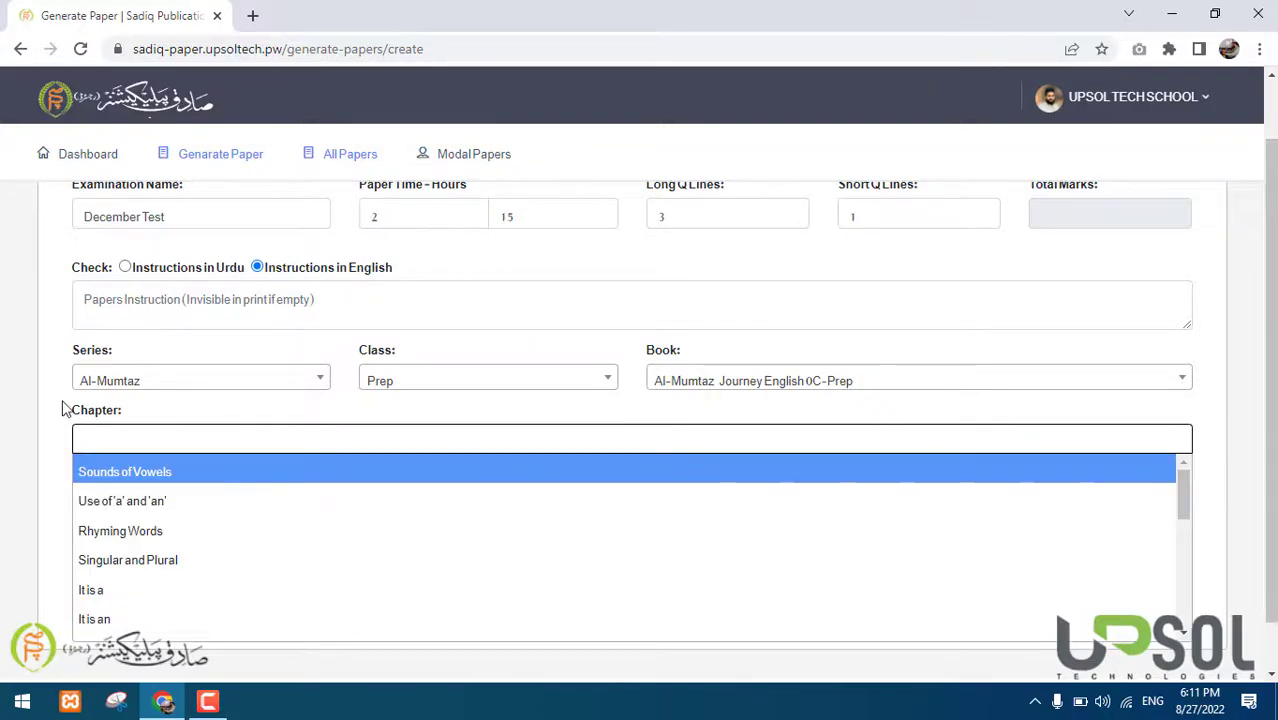
pyautogui.scroll(-1, 62, 402)
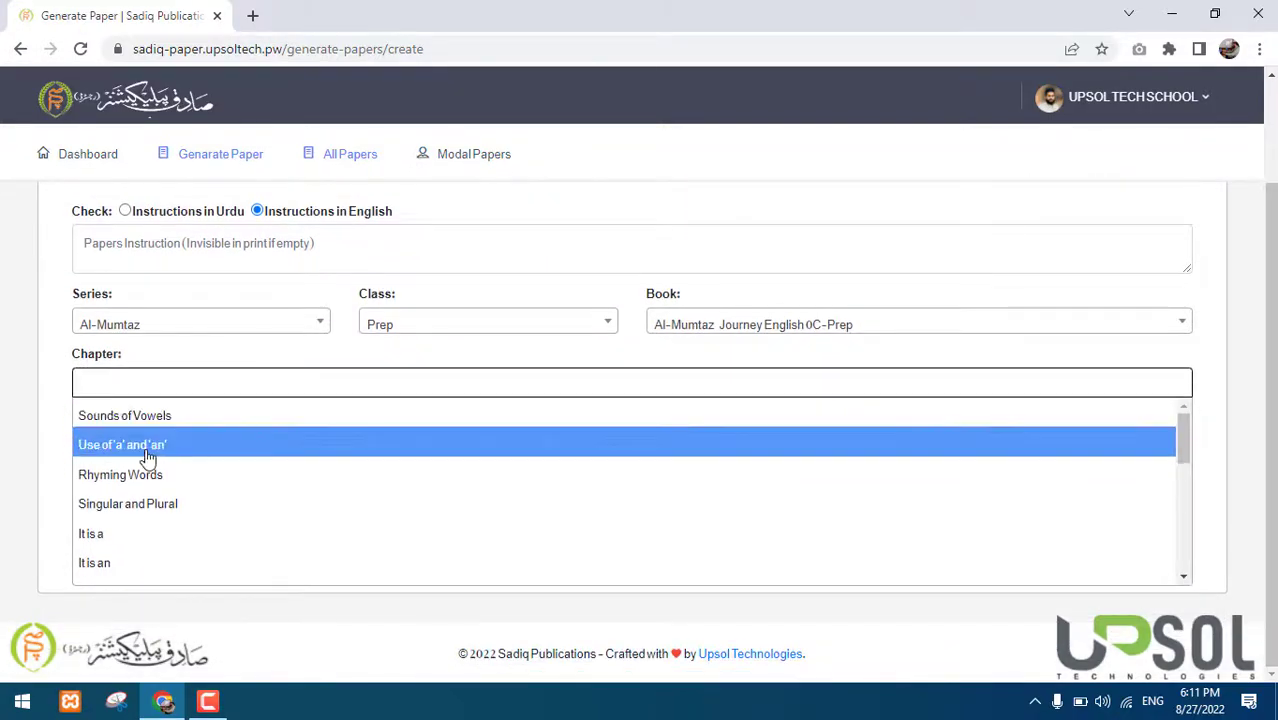
pyautogui.scroll(-5, 148, 457)
pyautogui.scroll(-2, 148, 457)
pyautogui.scroll(7, 148, 457)
pyautogui.click(781, 322)
pyautogui.click(789, 447)
# Add the chapters Backward Counting, Ordinal Numbers and Comparison of Numbers
pyautogui.click(494, 385)
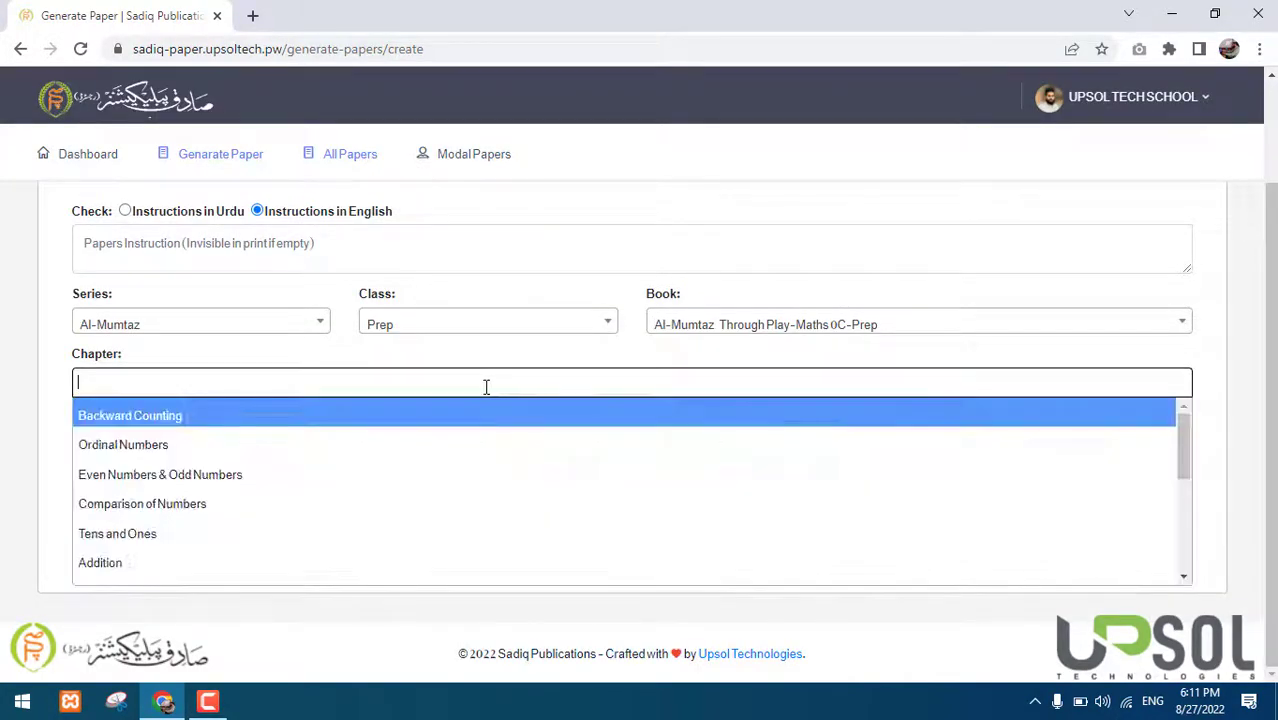
pyautogui.scroll(-5, 321, 443)
pyautogui.scroll(5, 321, 443)
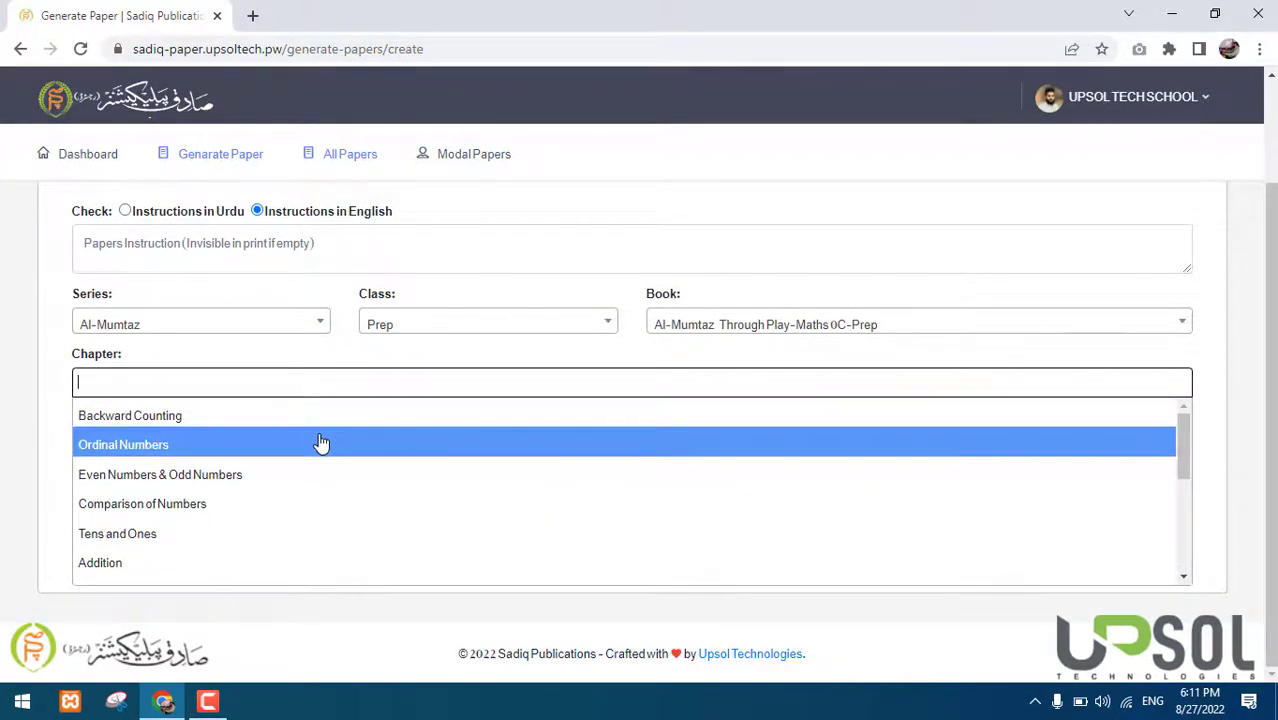
pyautogui.click(229, 428)
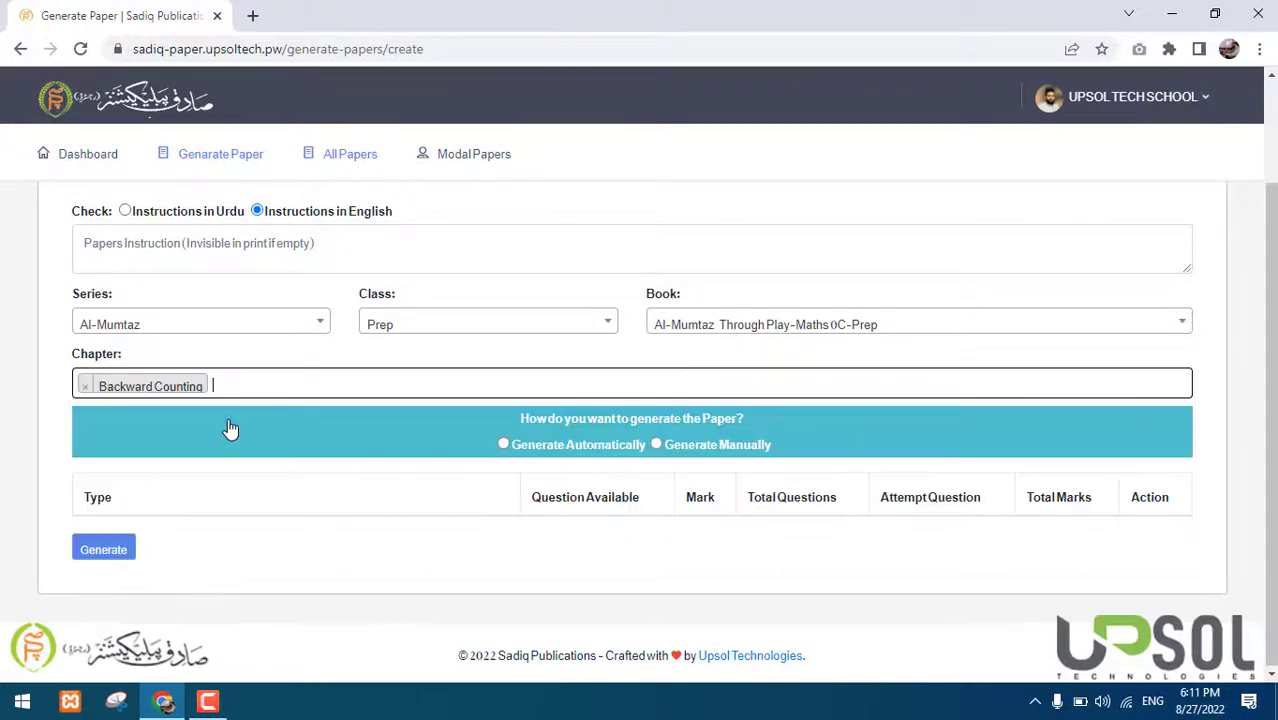
pyautogui.click(285, 384)
pyautogui.click(250, 461)
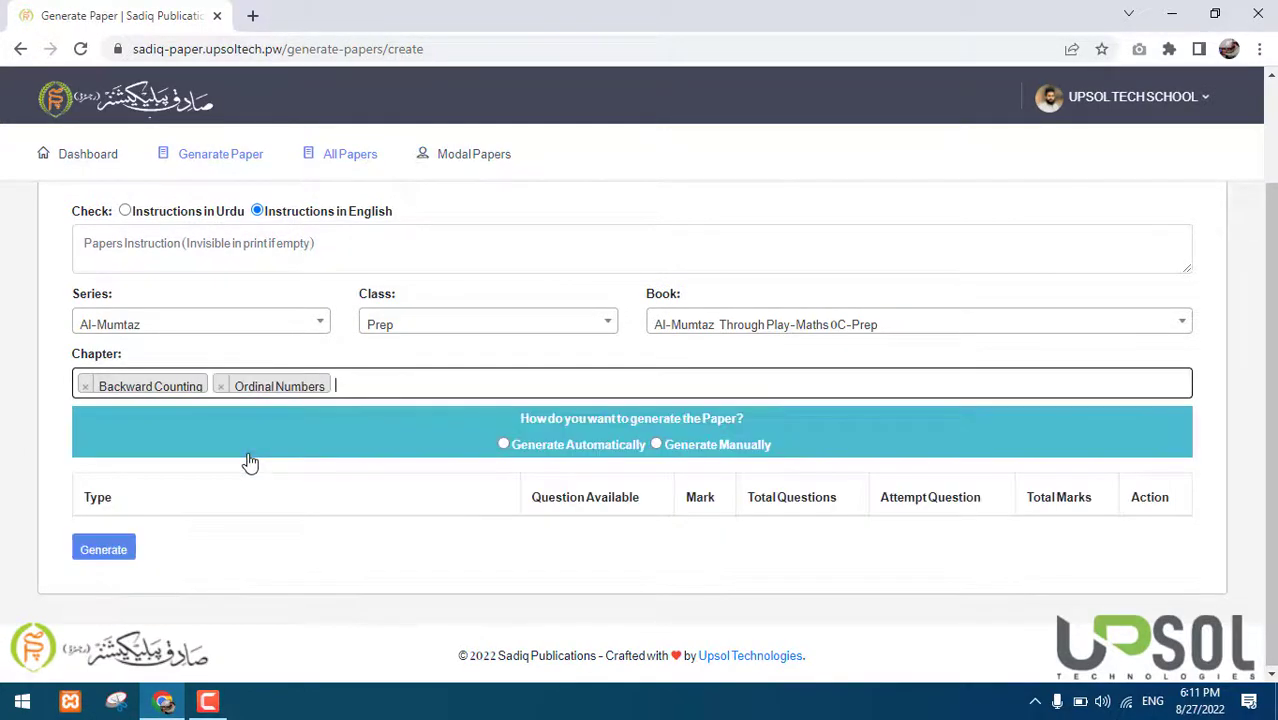
pyautogui.click(418, 383)
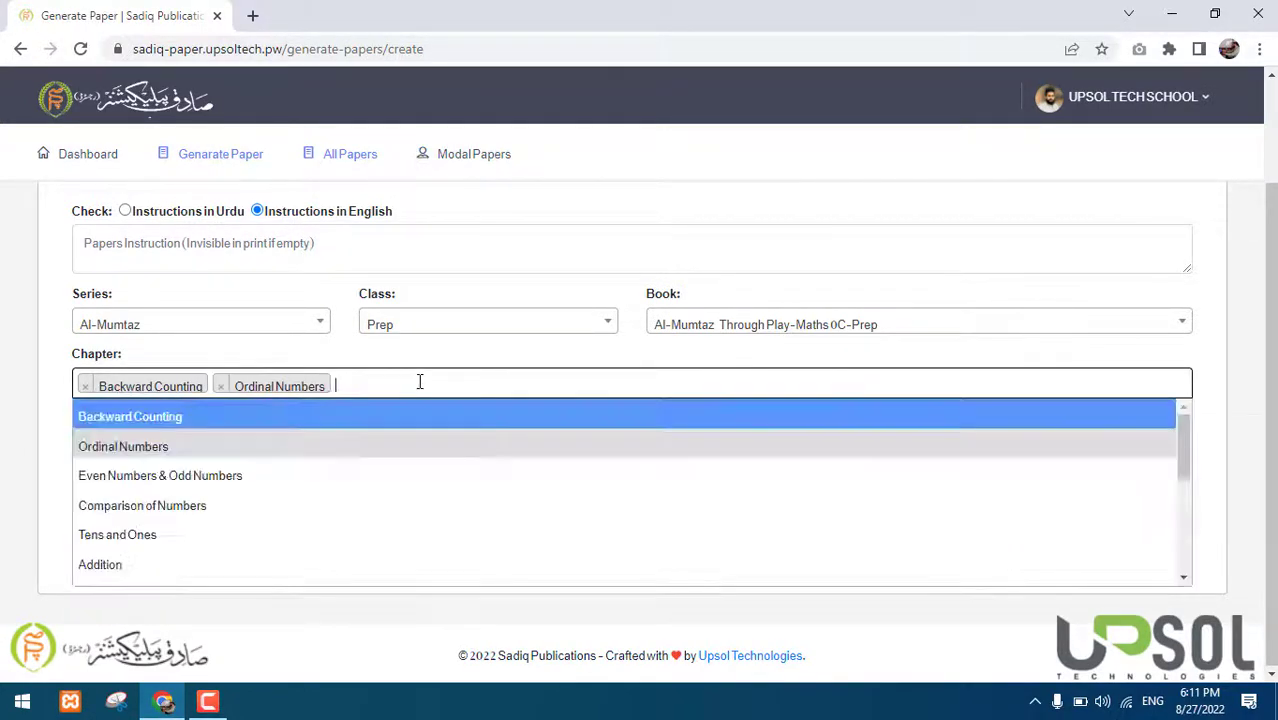
pyautogui.click(323, 510)
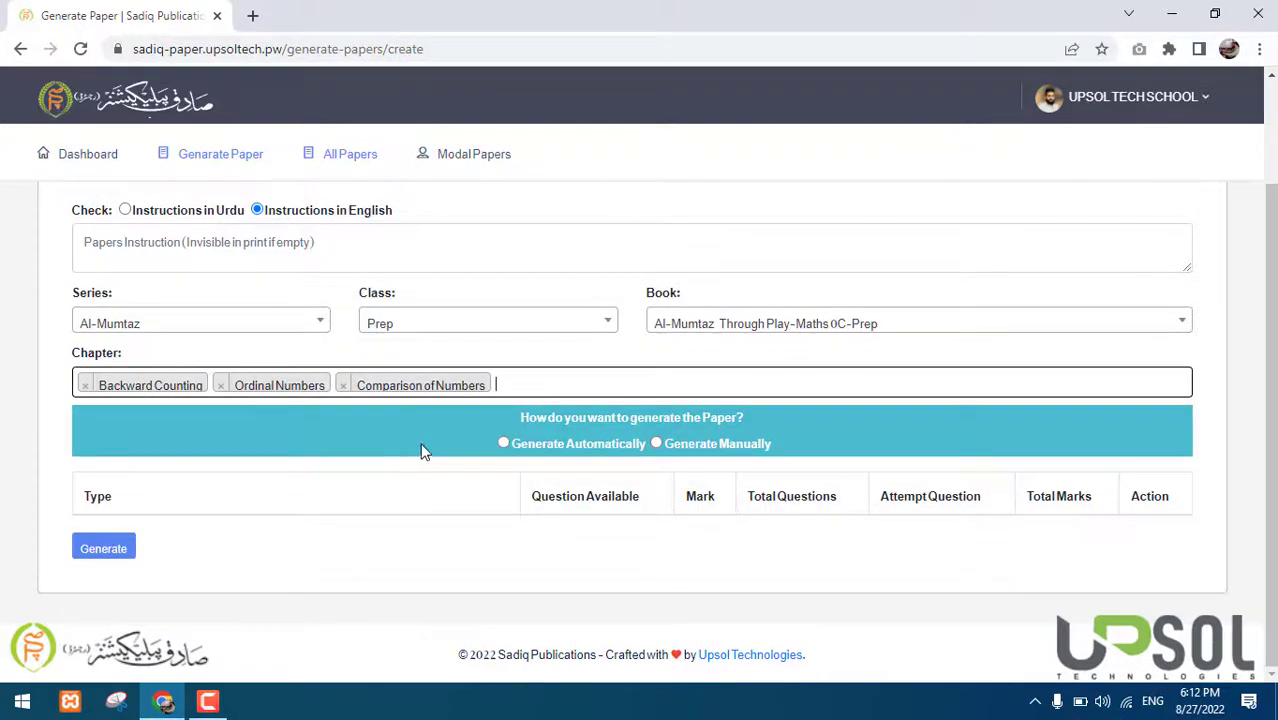
pyautogui.tripleClick(527, 413)
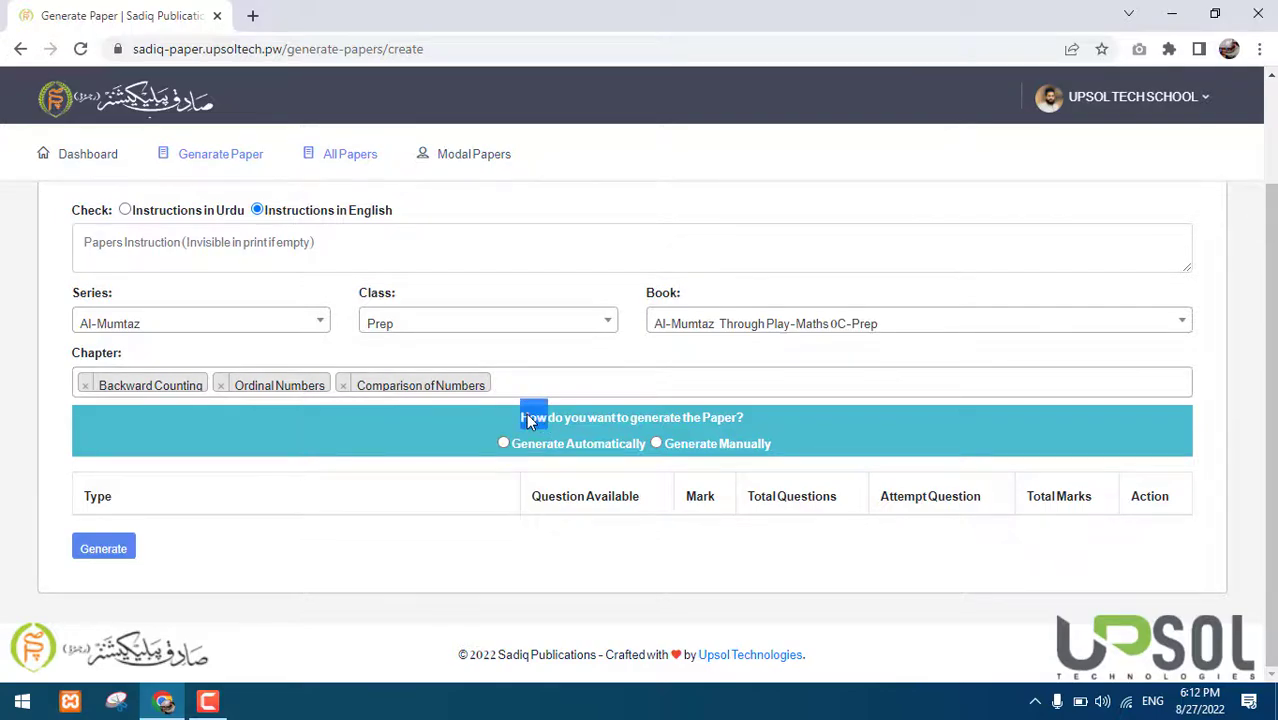
# Choose Generate Automatically as the paper generation method, ending on automatic
pyautogui.click(526, 413)
pyautogui.tripleClick(557, 416)
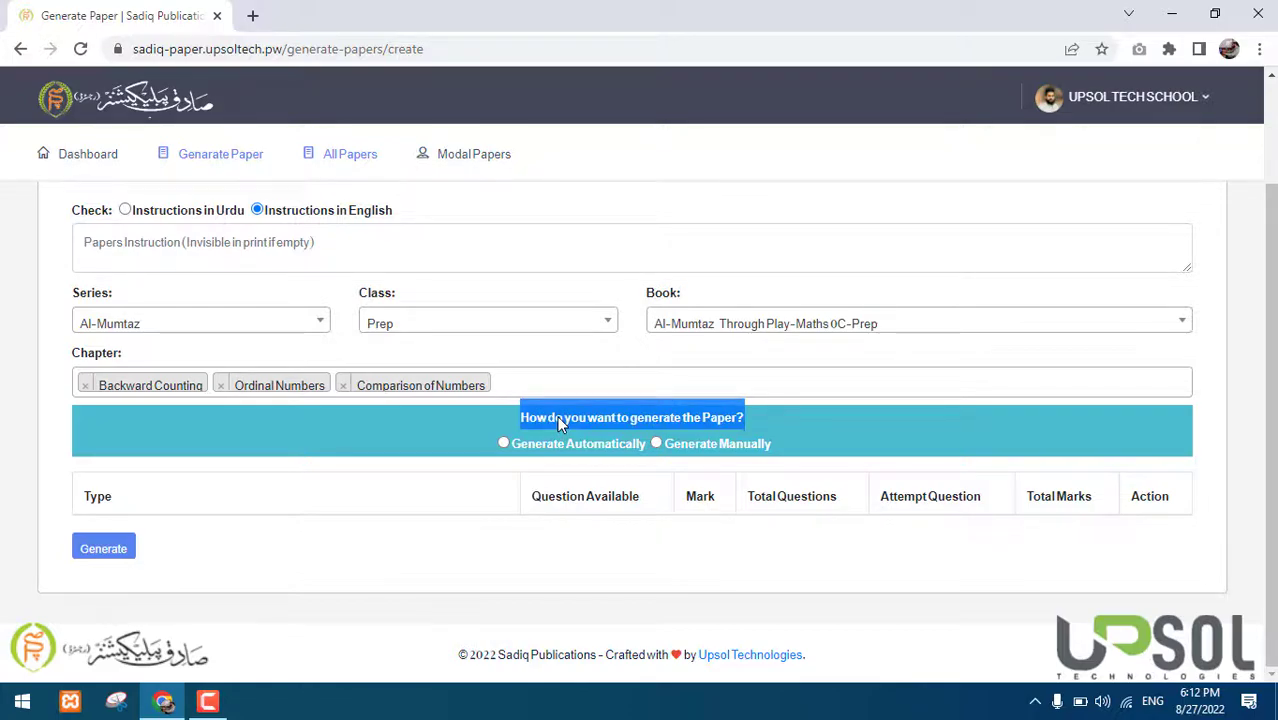
pyautogui.click(560, 449)
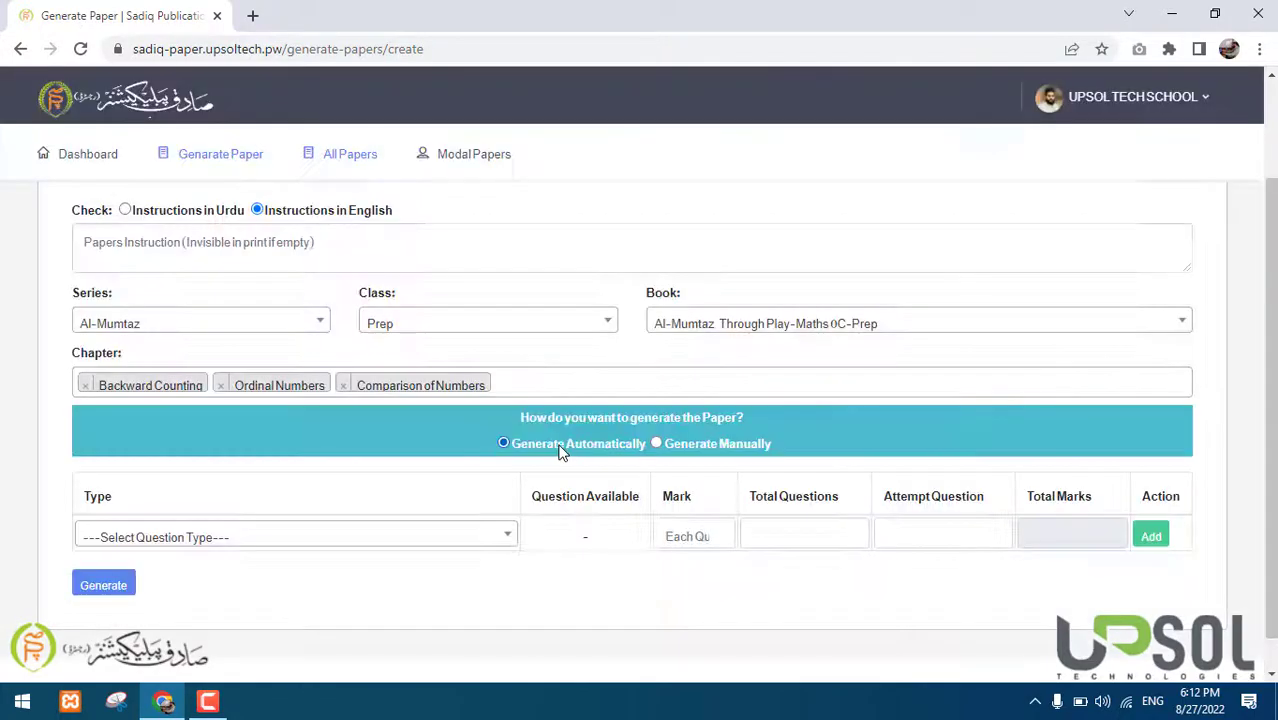
pyautogui.click(698, 447)
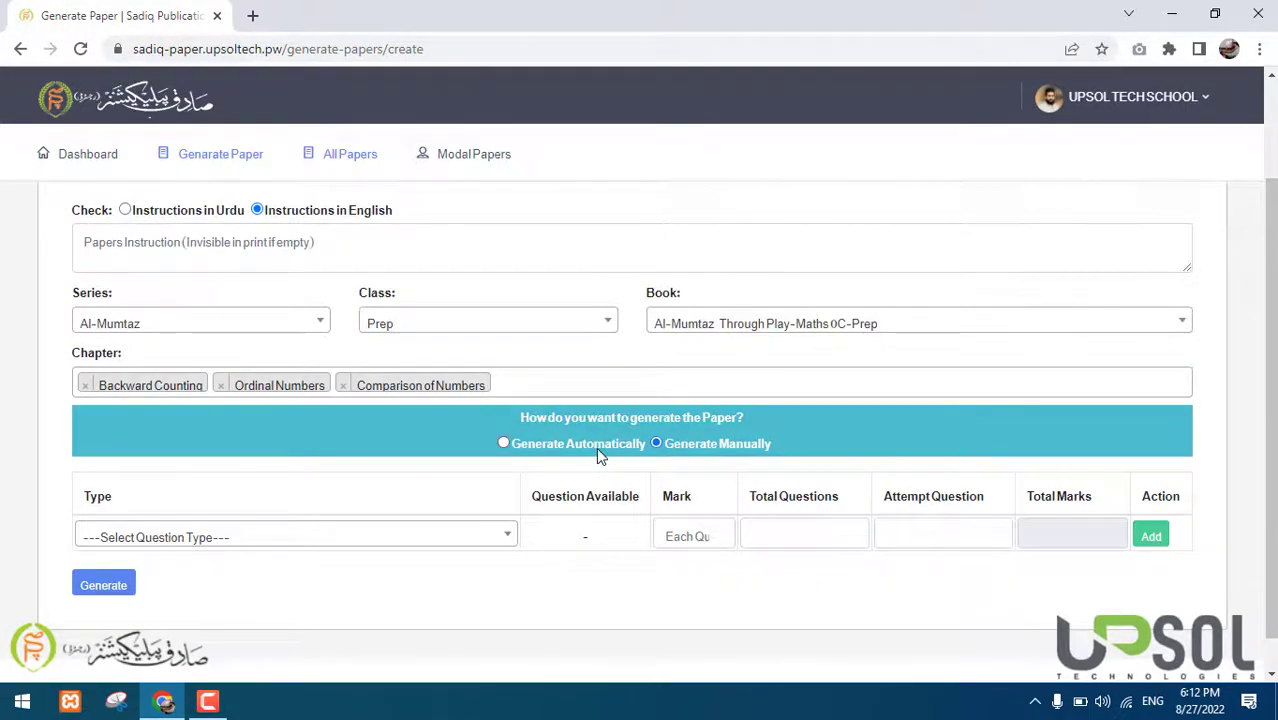
pyautogui.click(597, 450)
pyautogui.click(679, 447)
pyautogui.click(584, 447)
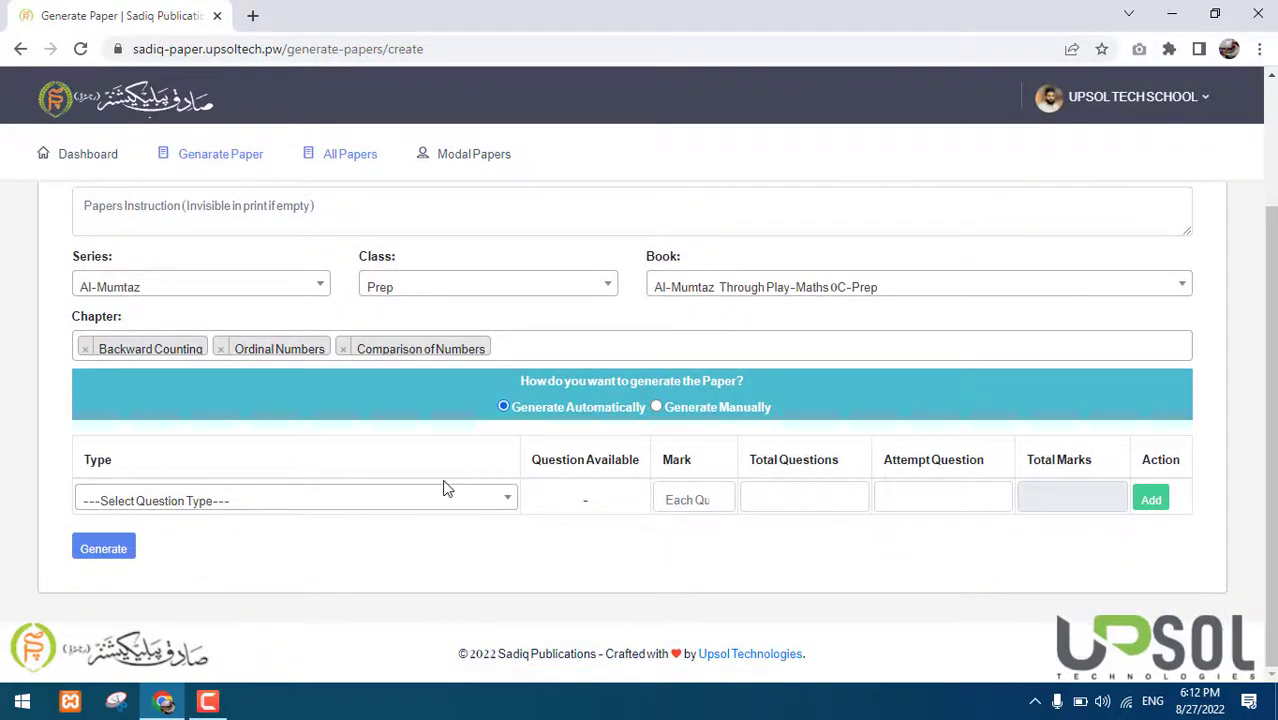
# Pick Images Question Type in the question Type dropdown
pyautogui.click(372, 505)
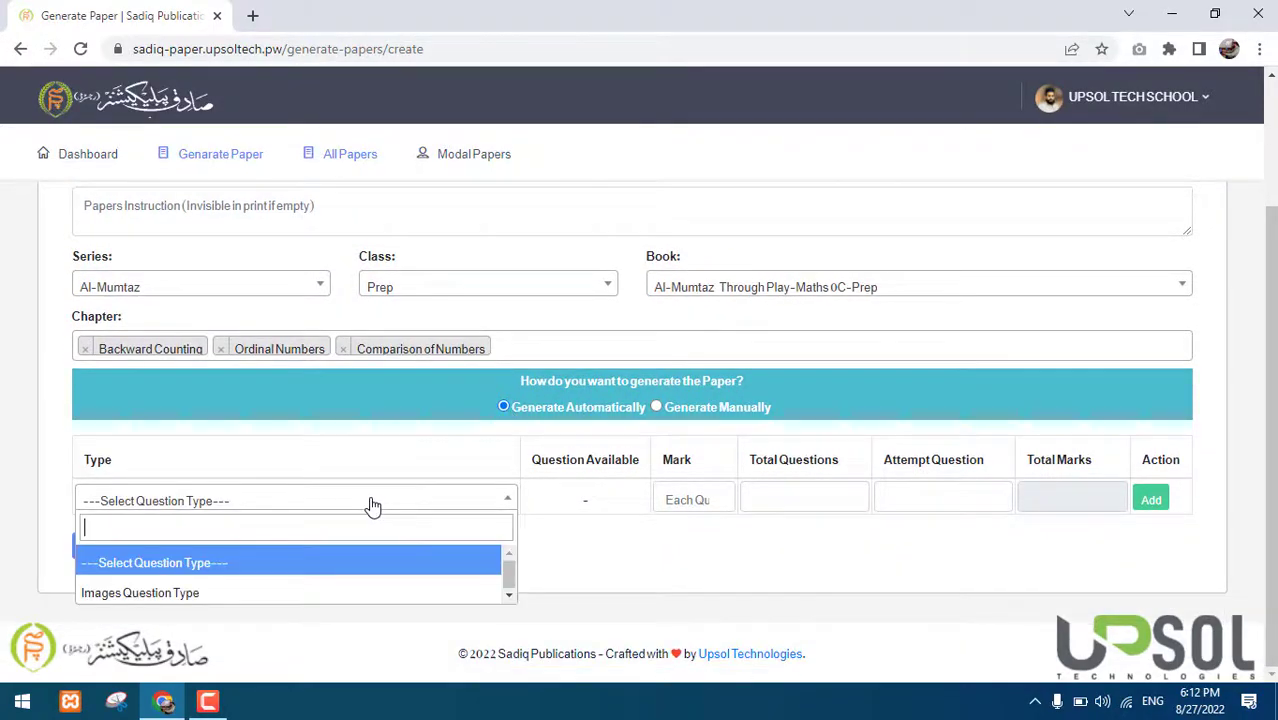
pyautogui.click(285, 589)
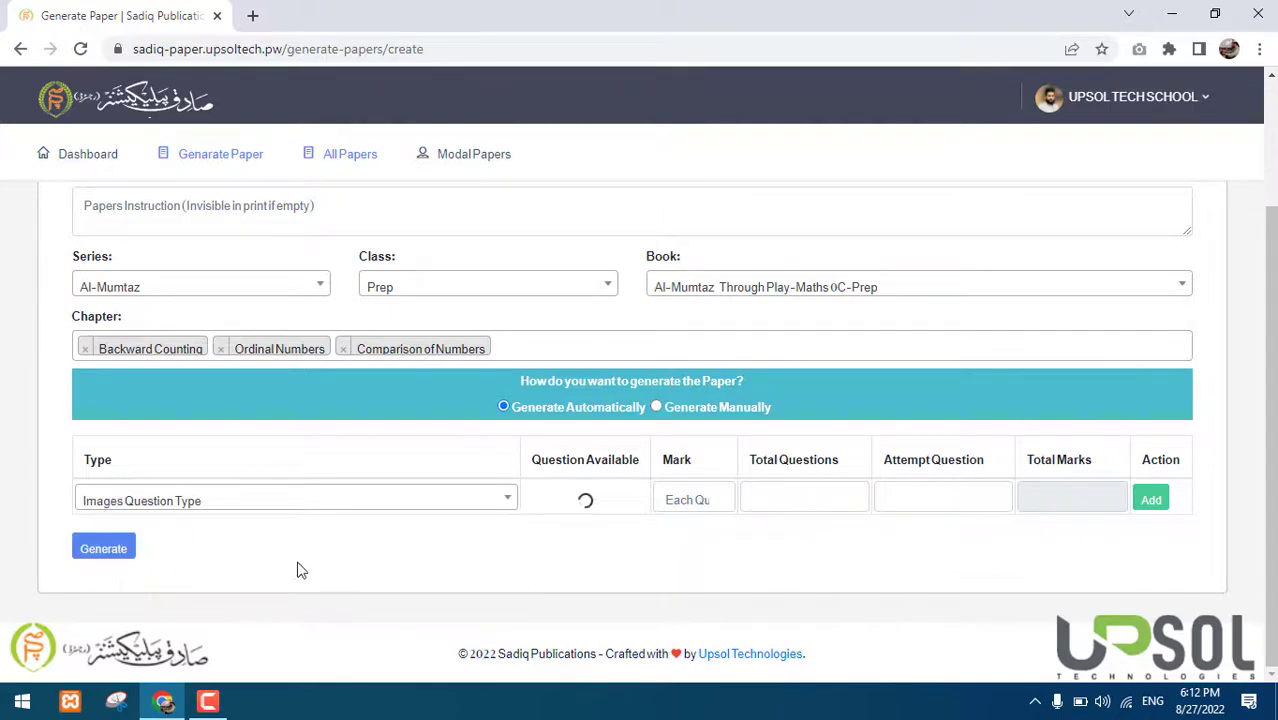
pyautogui.click(323, 508)
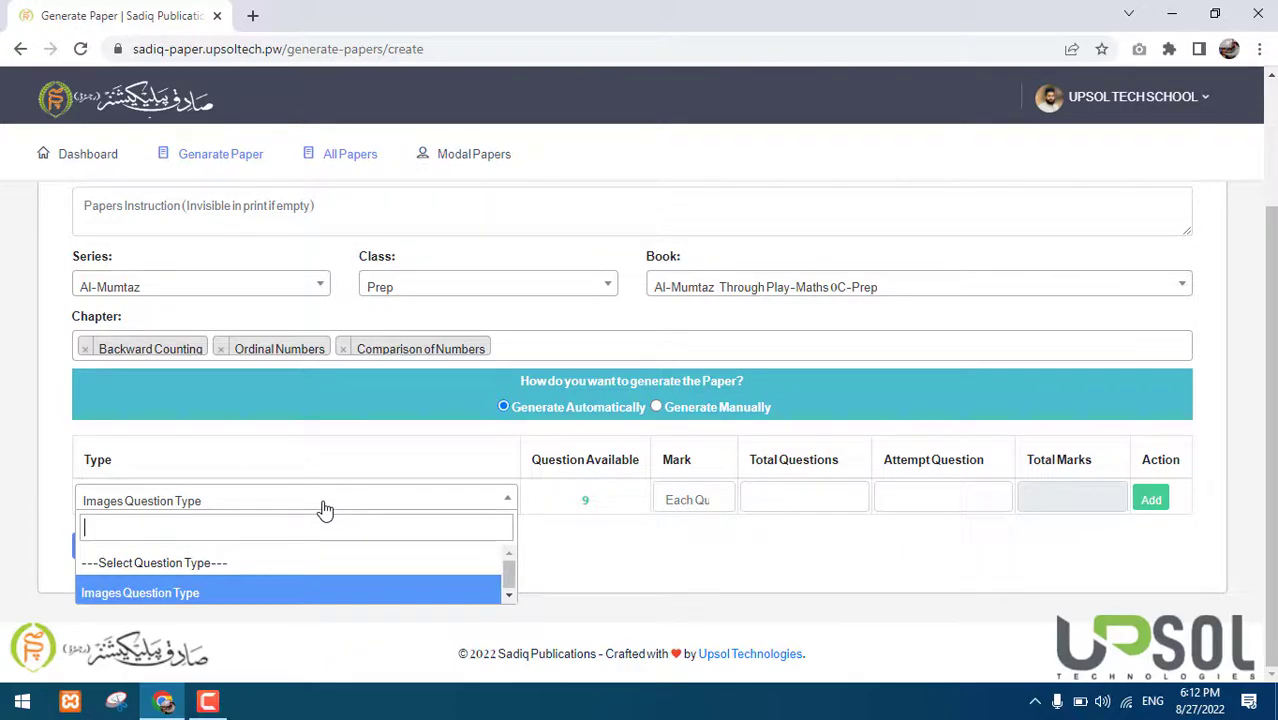
pyautogui.click(323, 508)
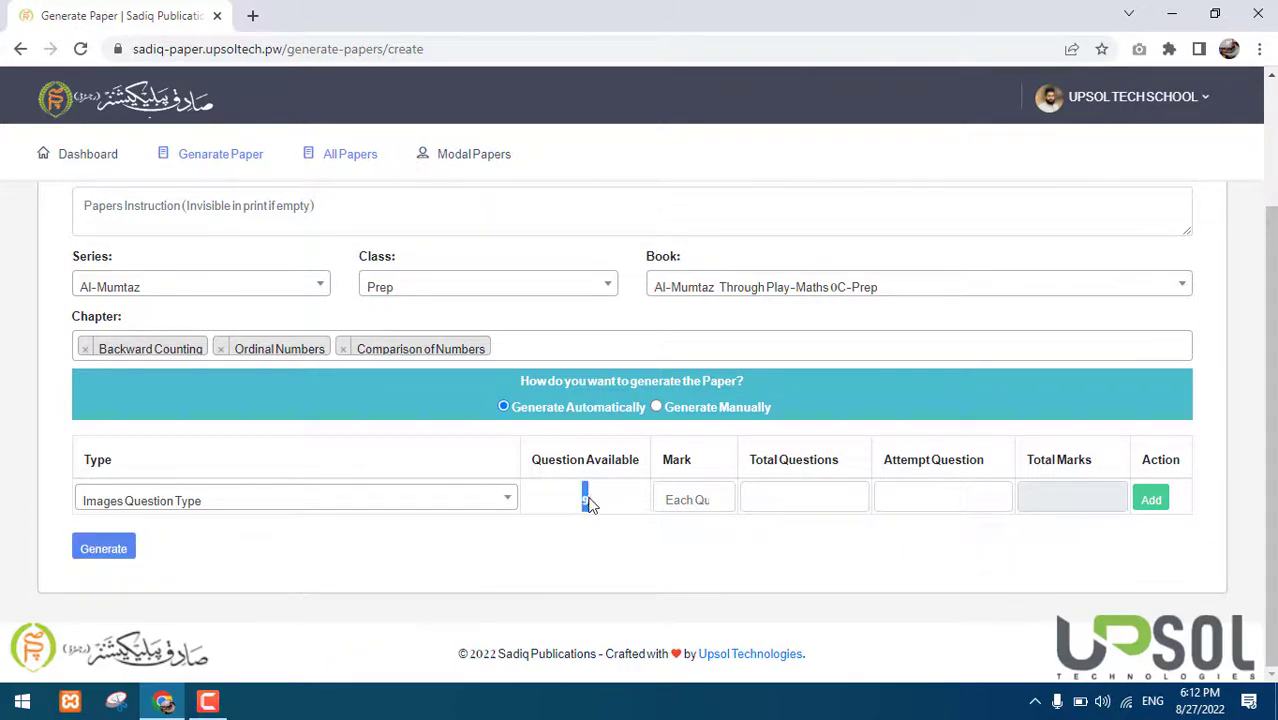
# Add Multiplication and Addition chapters and reselect Images Question Type, showing 14 available
pyautogui.click(578, 346)
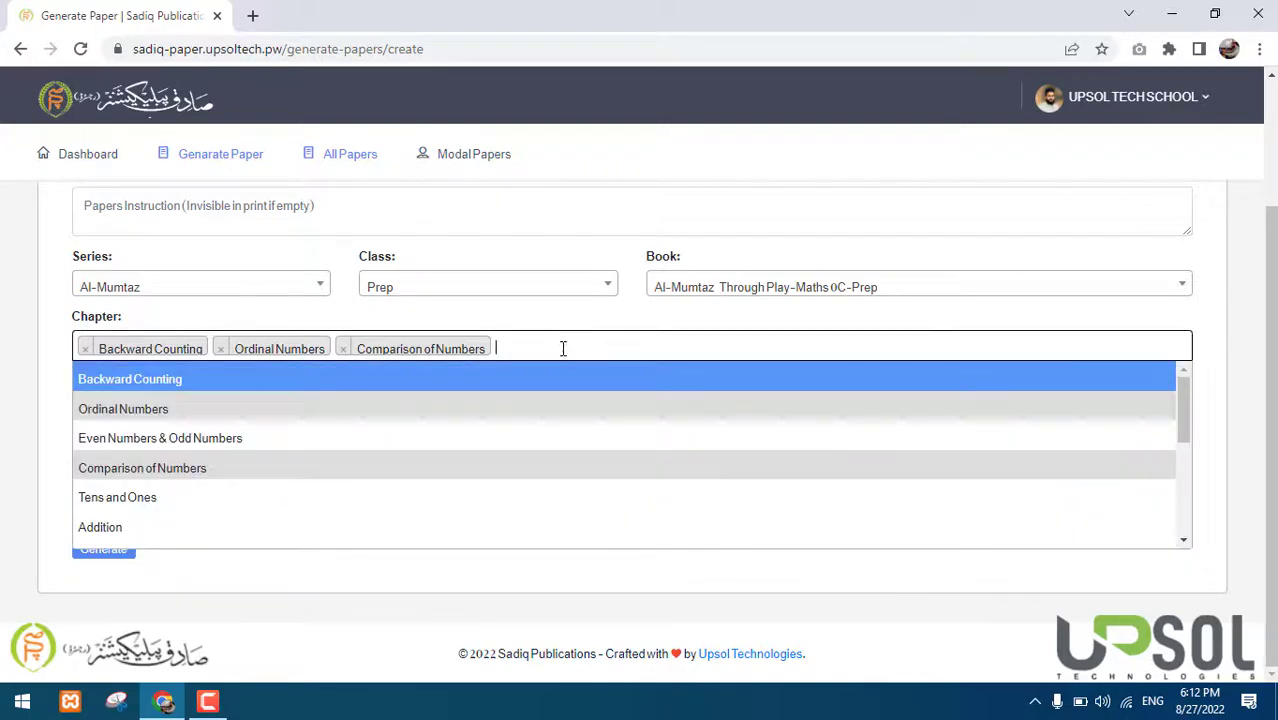
pyautogui.scroll(-5, 422, 463)
pyautogui.click(424, 467)
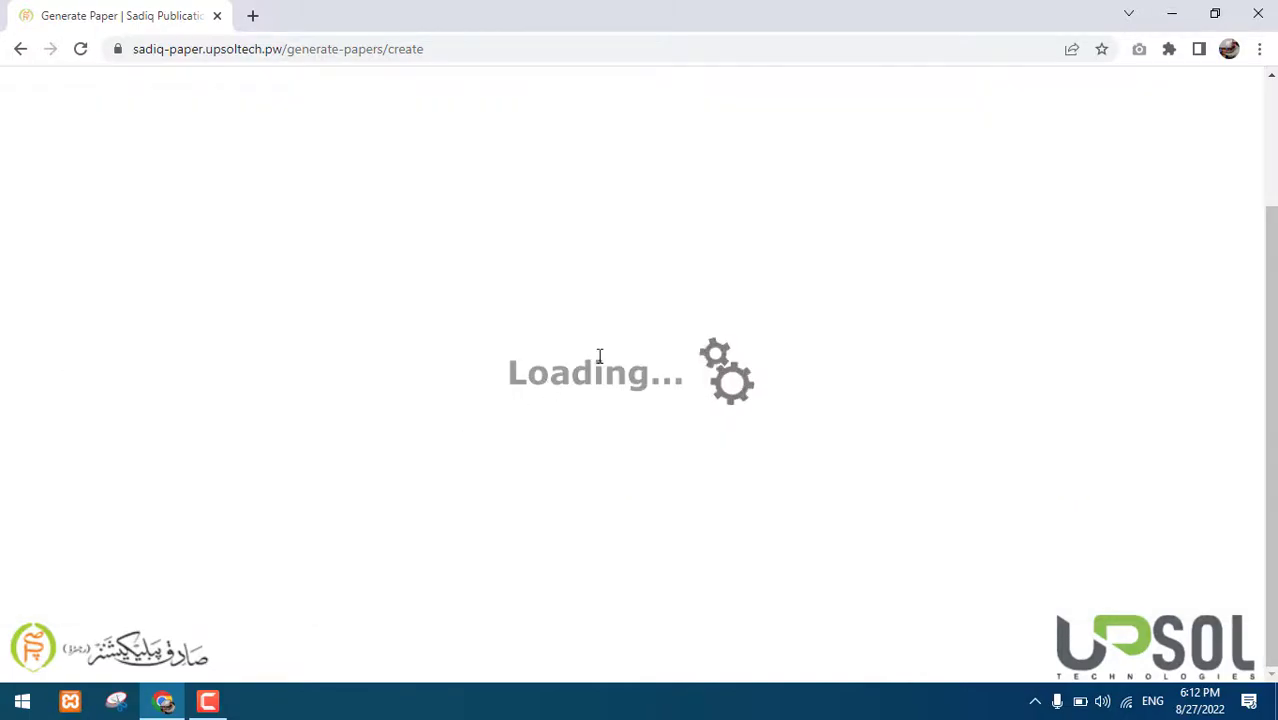
pyautogui.click(608, 351)
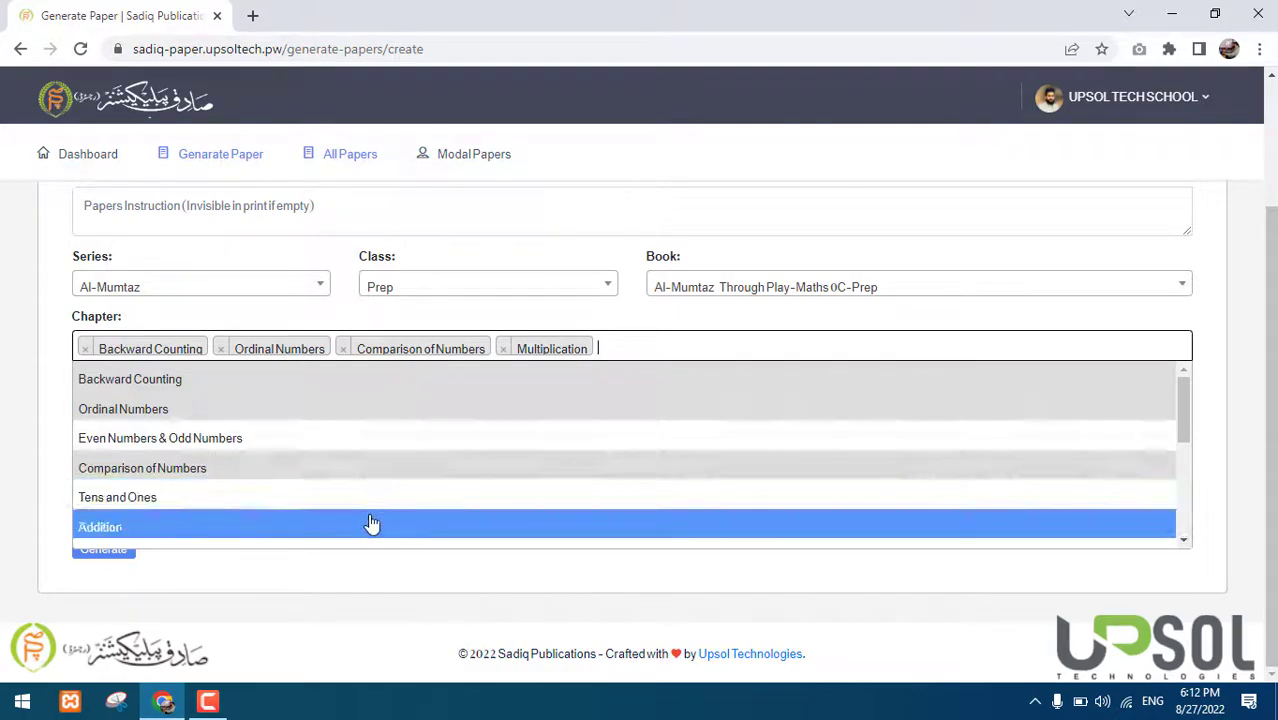
pyautogui.click(371, 525)
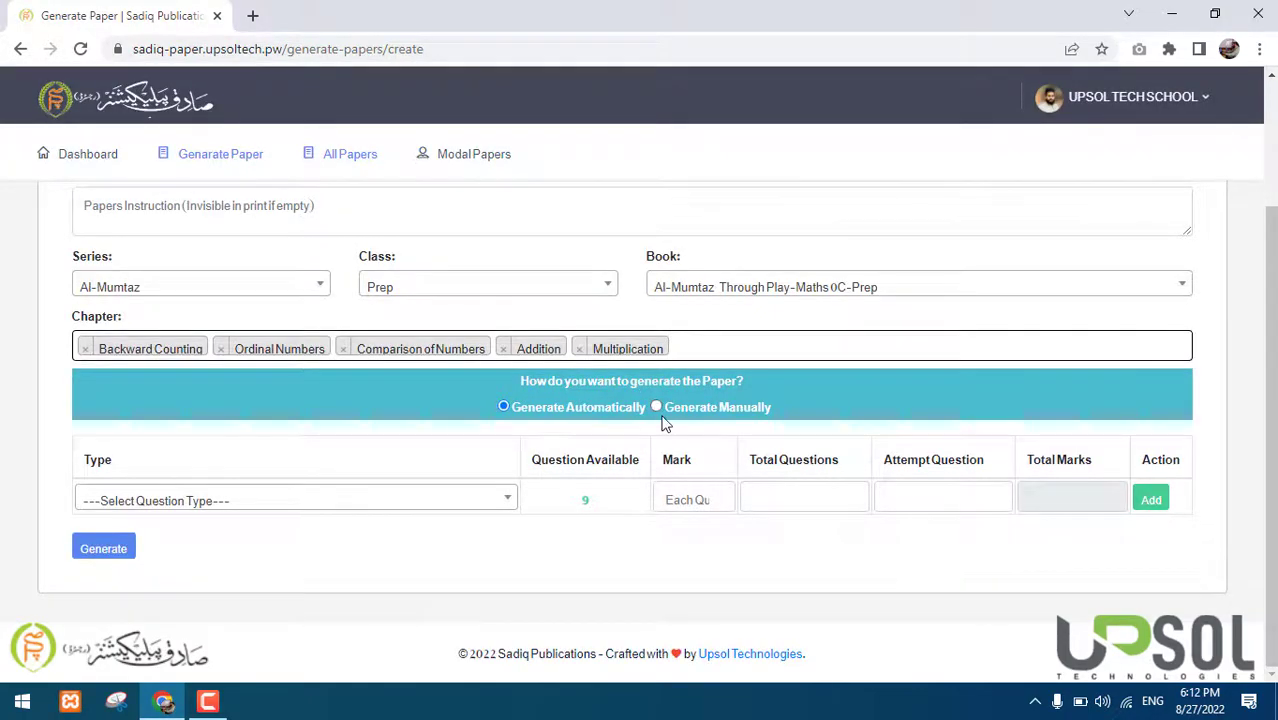
pyautogui.click(492, 490)
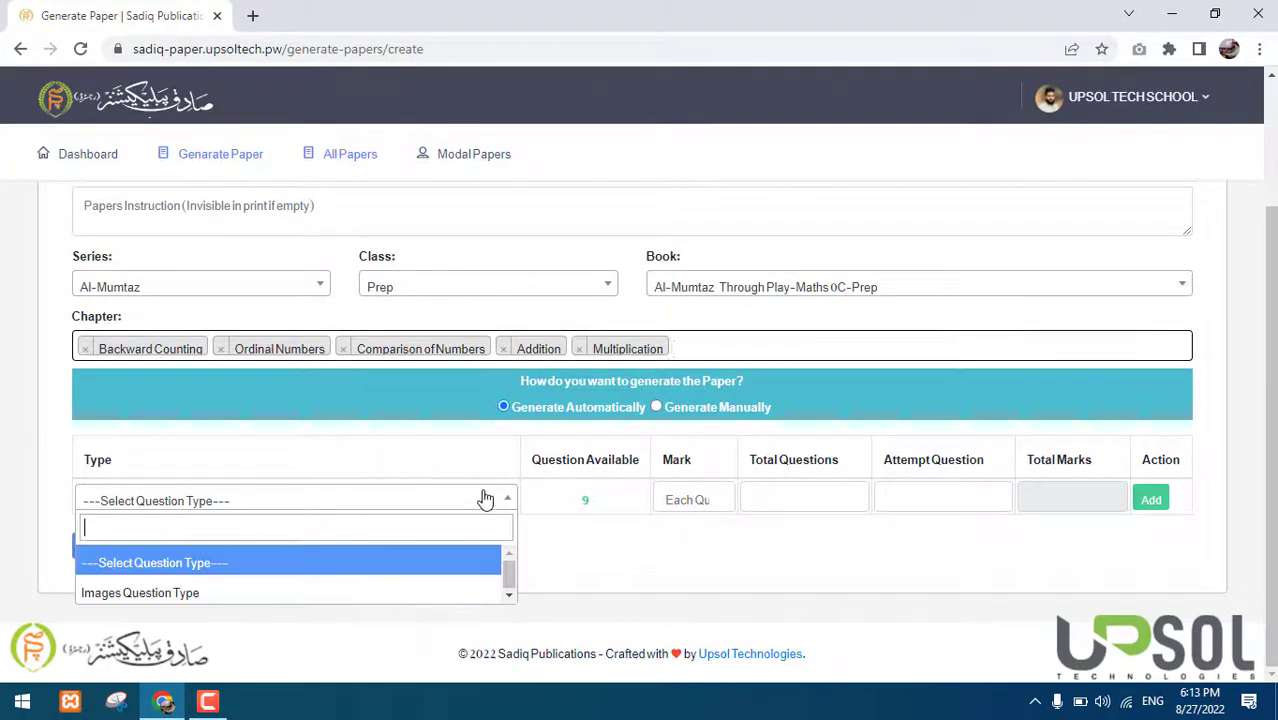
pyautogui.click(262, 590)
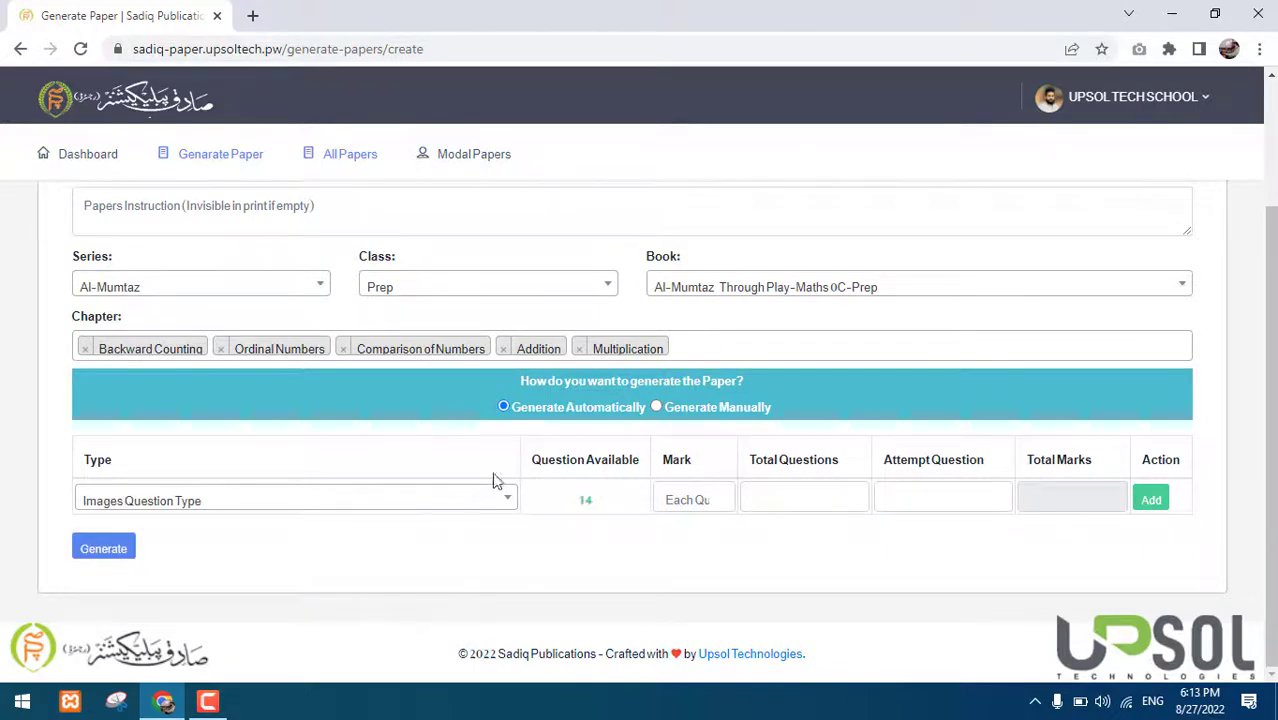
pyautogui.moveTo(593, 496); pyautogui.dragTo(566, 498)
pyautogui.click(563, 291)
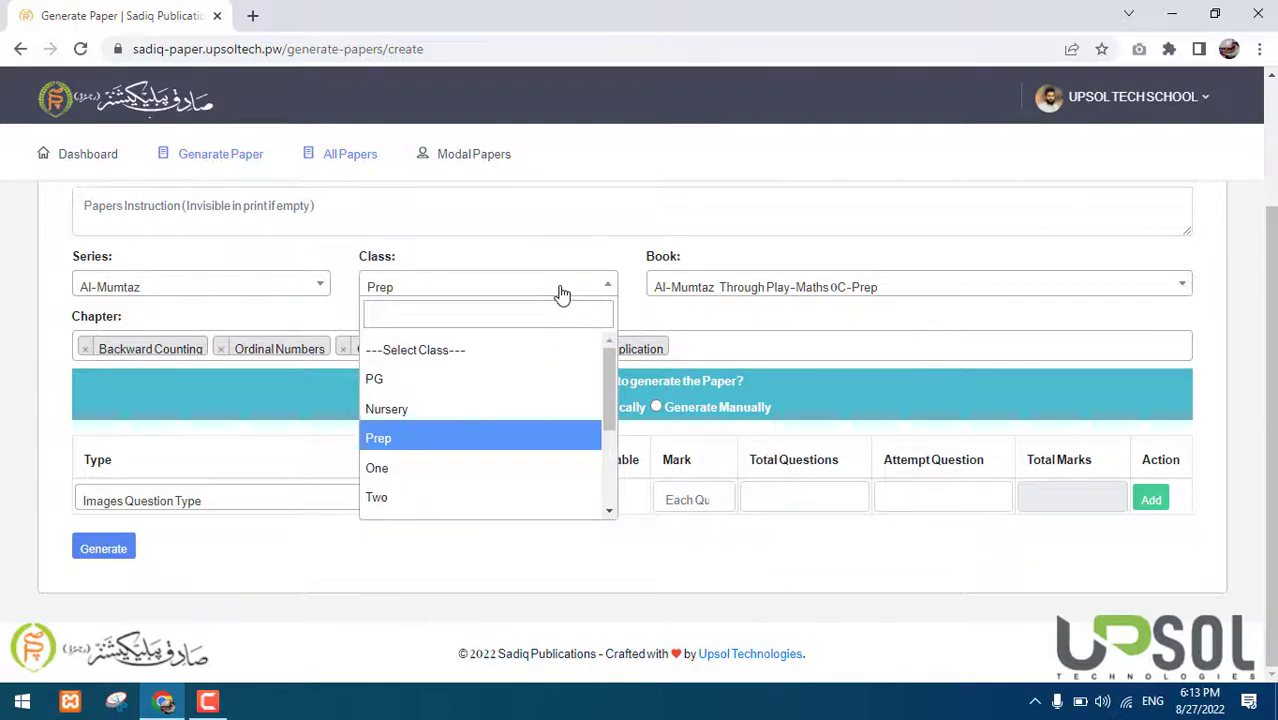
# Change the class to Three and the book to Book Life Math - 3
pyautogui.scroll(-3, 485, 437)
pyautogui.scroll(2, 485, 437)
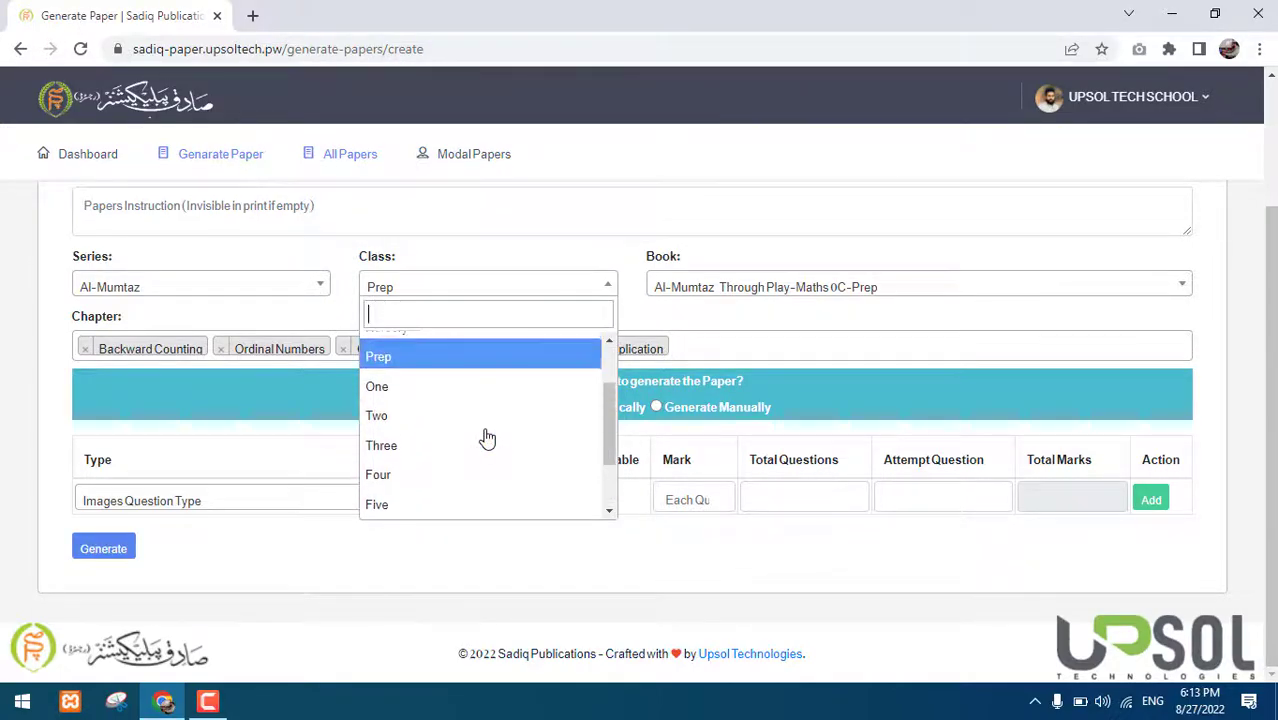
pyautogui.click(419, 443)
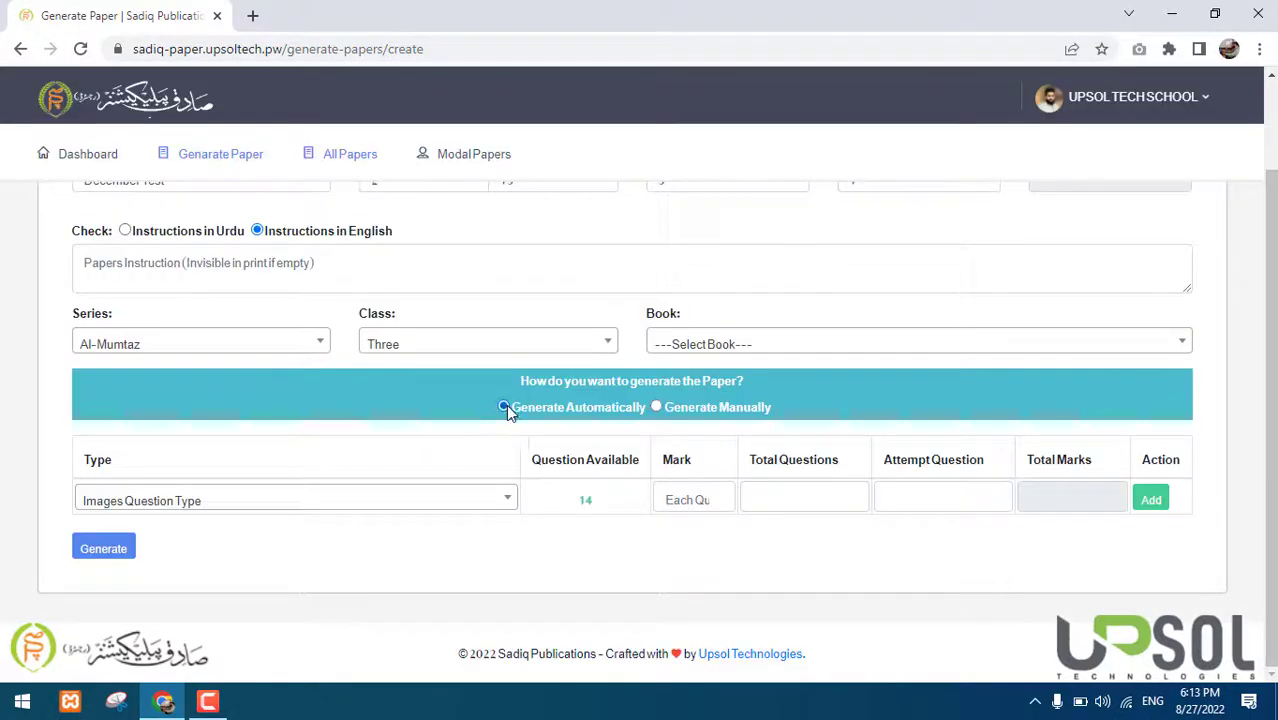
pyautogui.click(704, 344)
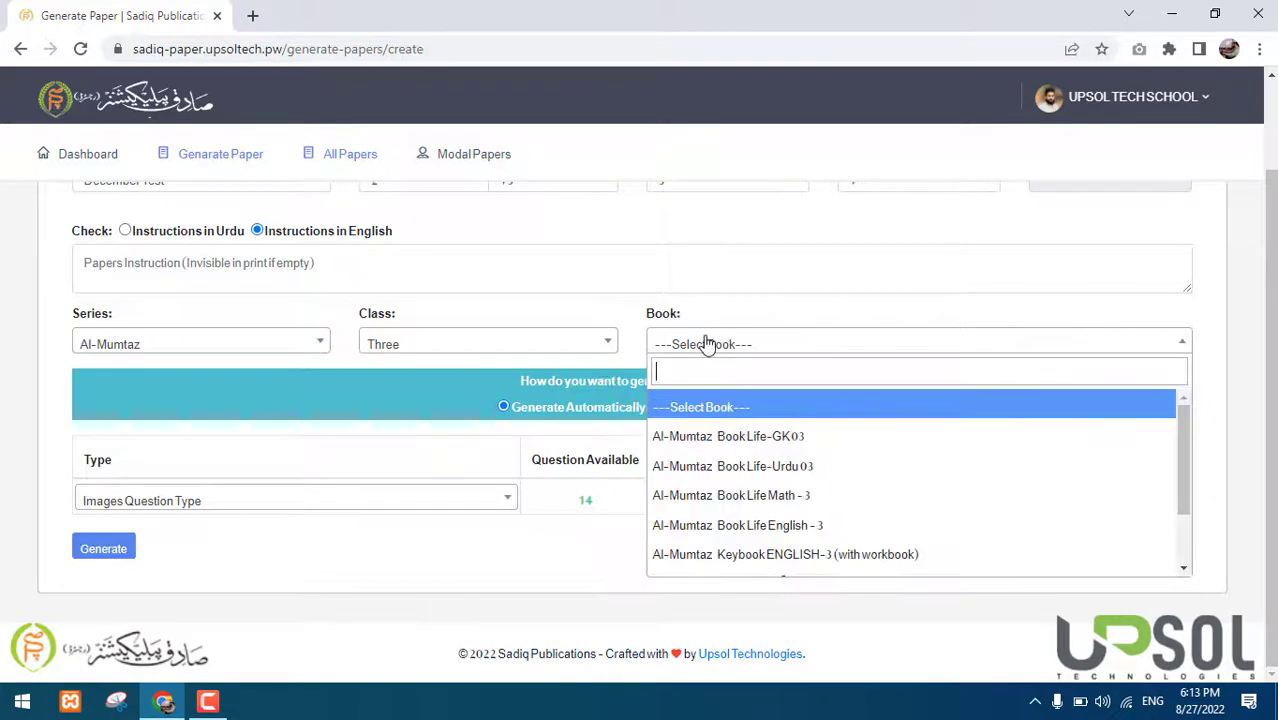
pyautogui.click(714, 494)
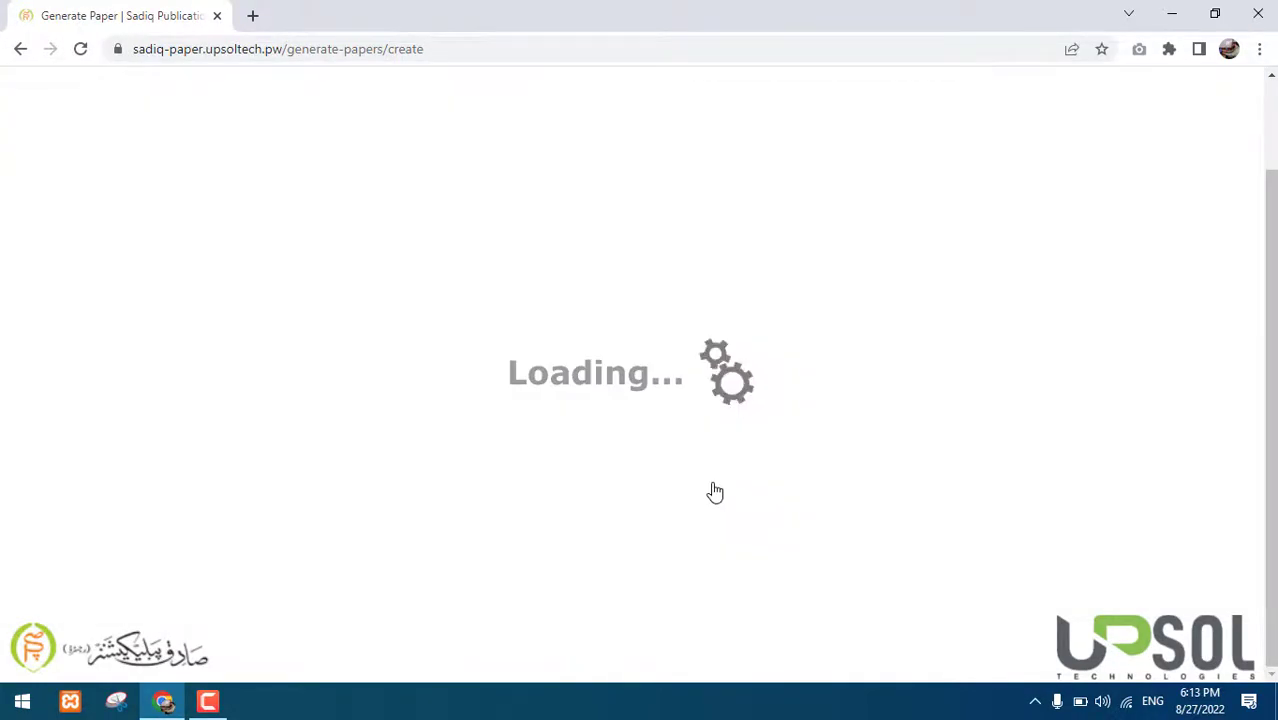
# Add Unit 1 (Whole Numbers), Exercise 1.2 and Exercise 2.9 as chapters
pyautogui.click(581, 404)
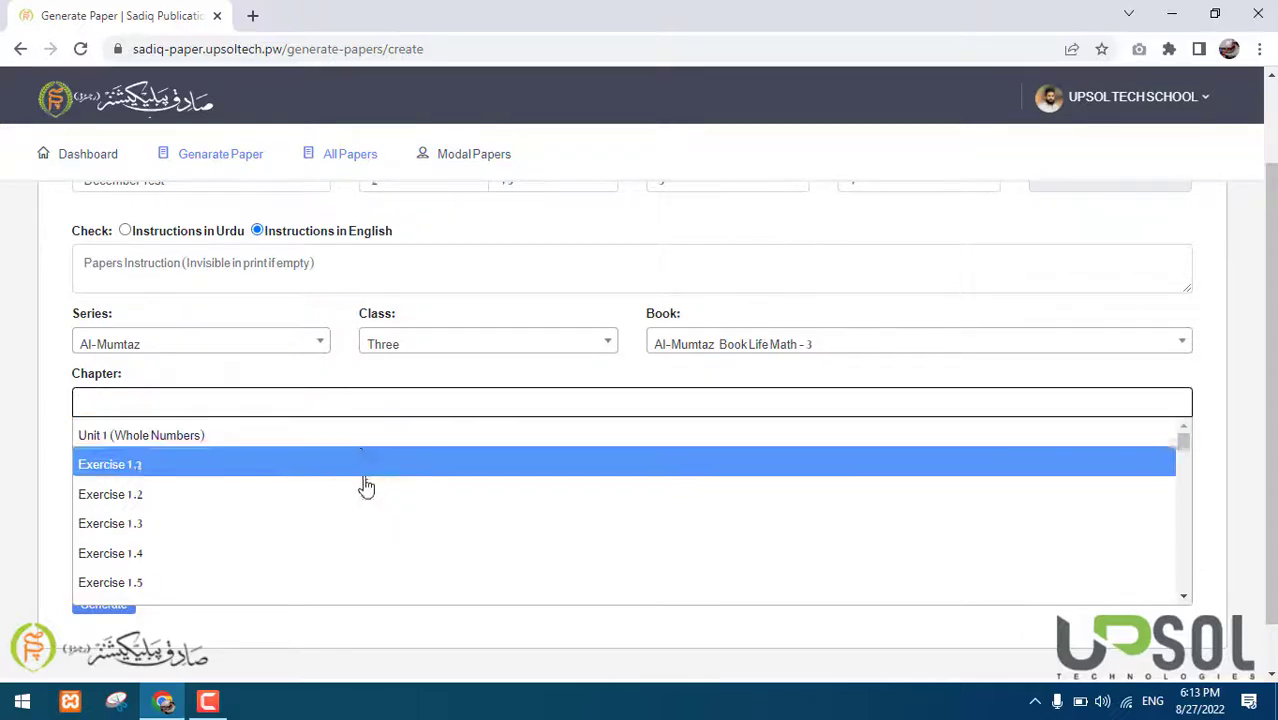
pyautogui.click(405, 446)
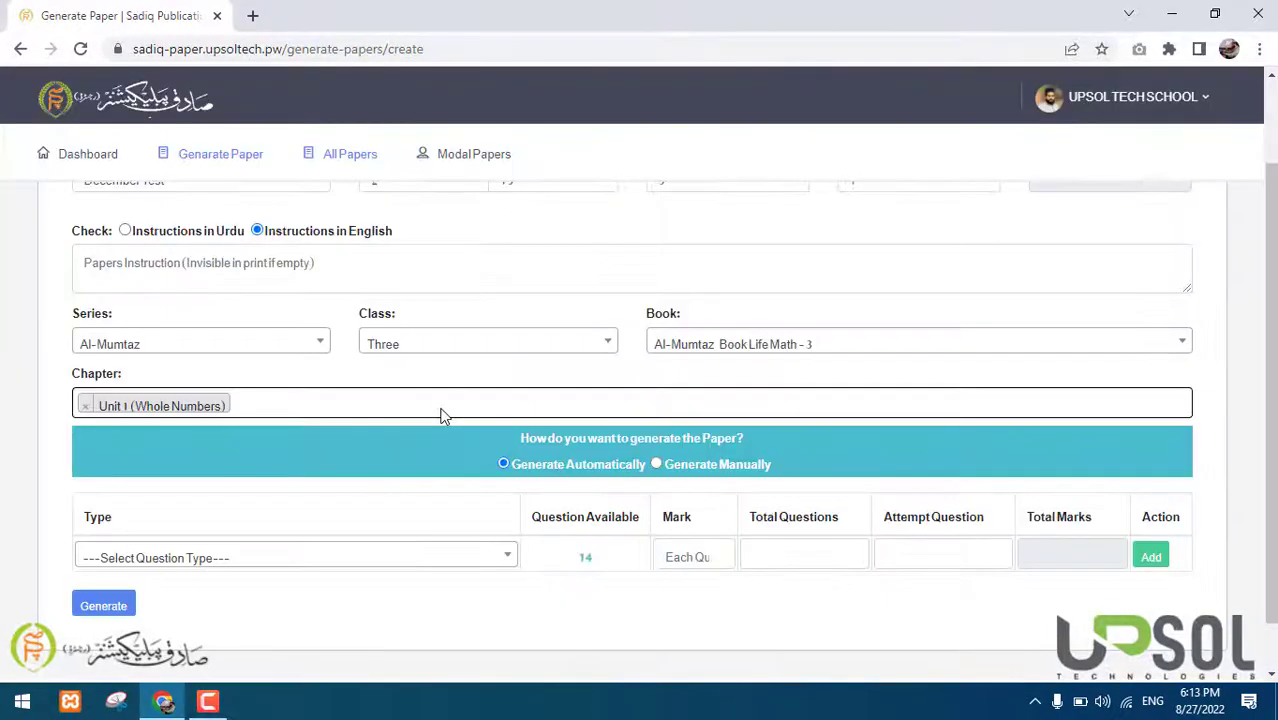
pyautogui.click(442, 406)
pyautogui.click(340, 495)
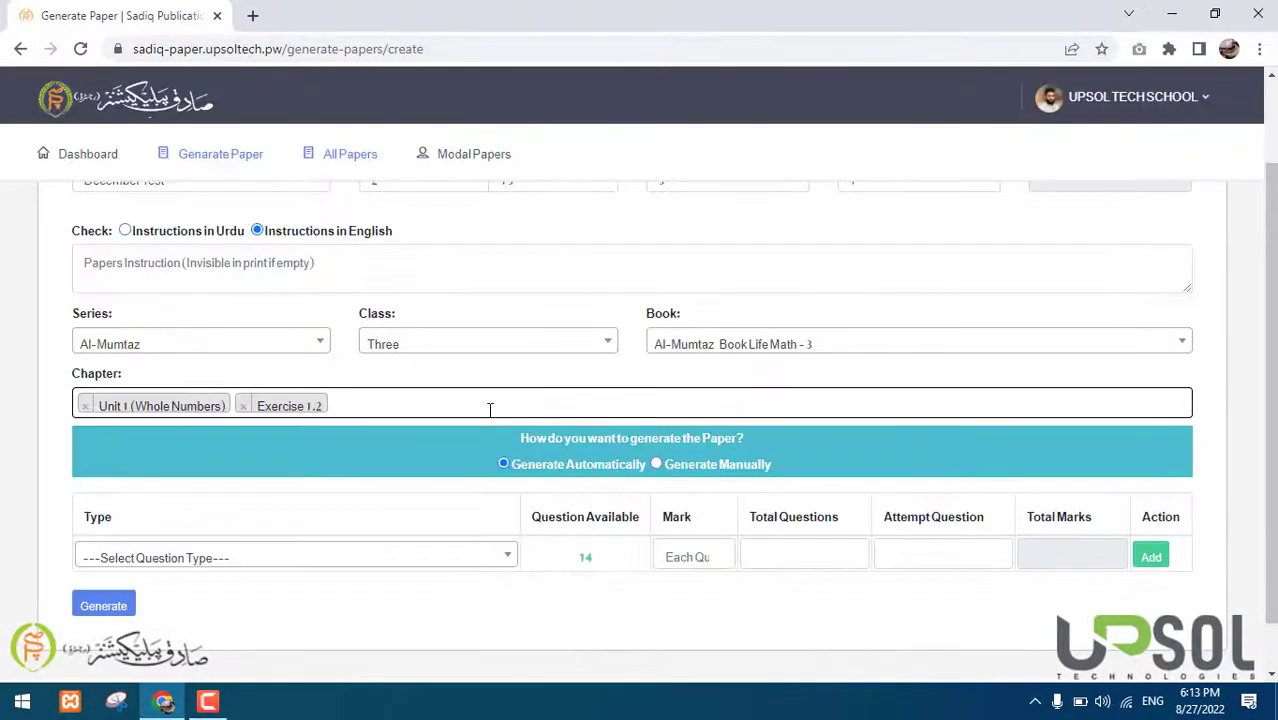
pyautogui.click(491, 408)
pyautogui.scroll(-2, 445, 526)
pyautogui.scroll(-2, 445, 526)
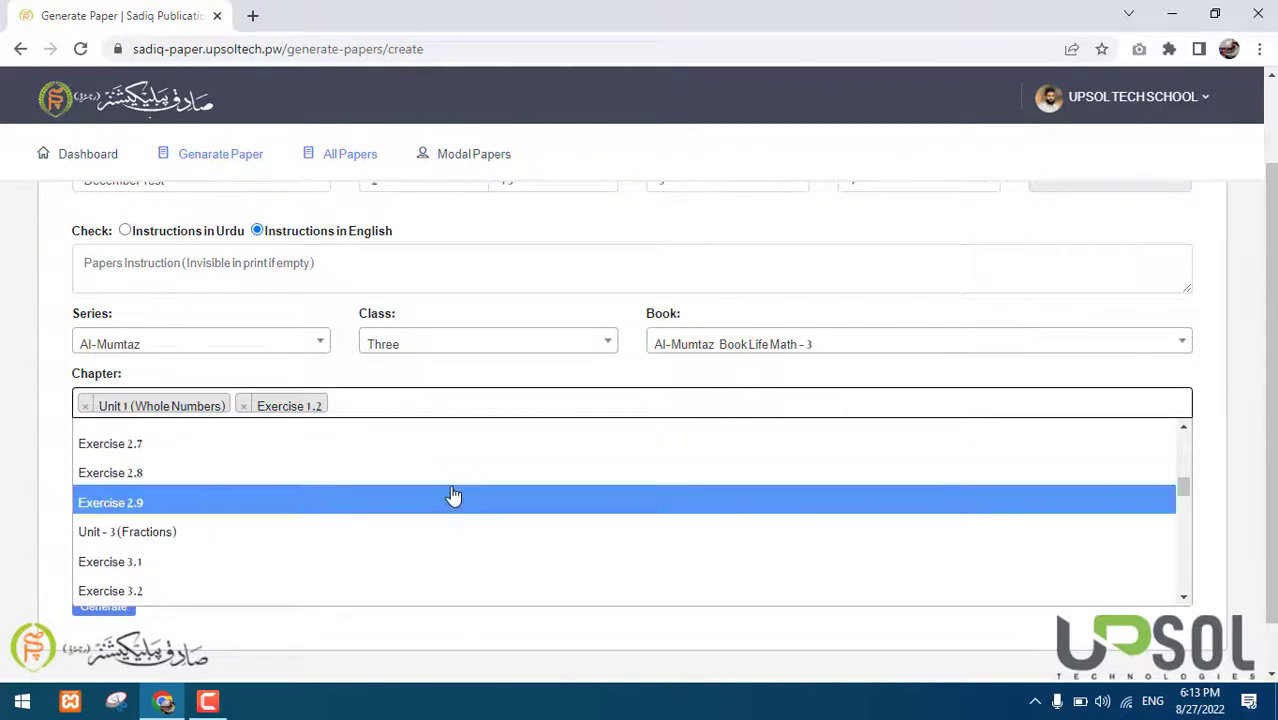
pyautogui.click(451, 498)
# Also add Exercise 1.4 and Exercise 1.6 as chapters
pyautogui.click(590, 397)
pyautogui.press('Down')
pyautogui.press('Down')
pyautogui.press('Down')
pyautogui.press('Return')
pyautogui.press('Down')
pyautogui.press('Down')
pyautogui.press('Down')
pyautogui.press('Down')
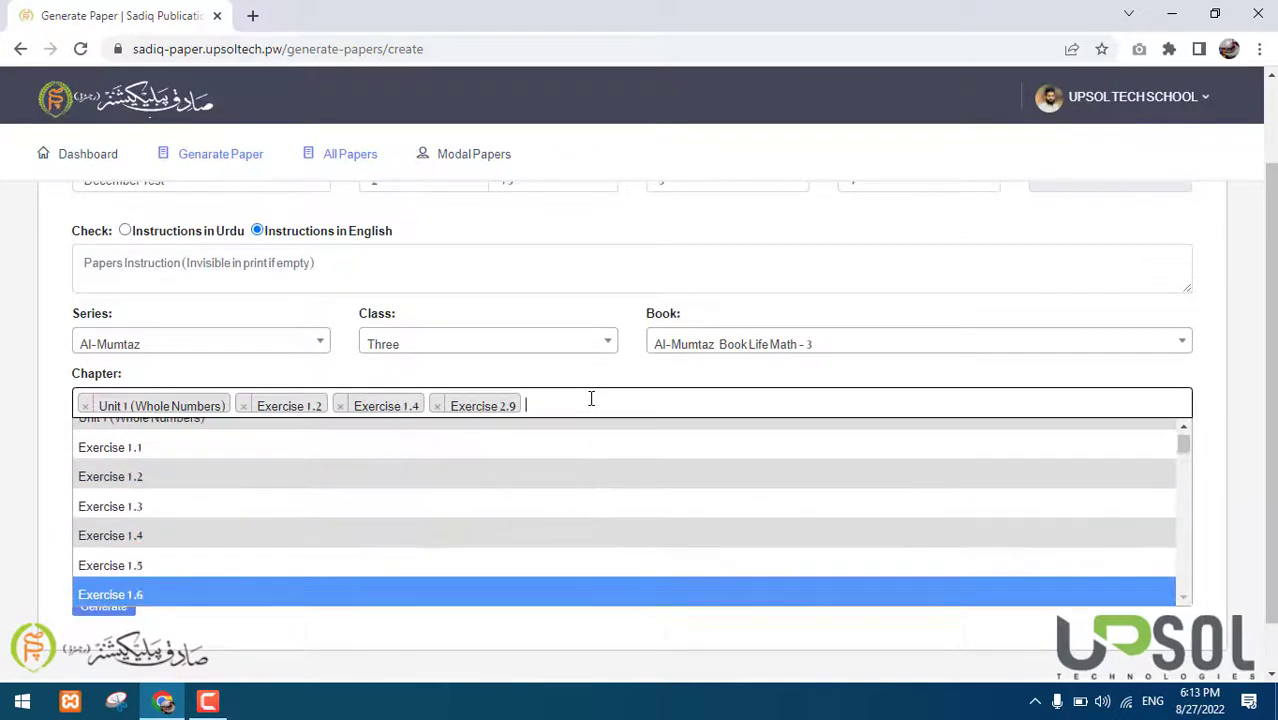
pyautogui.press('Return')
pyautogui.scroll(-1, 462, 465)
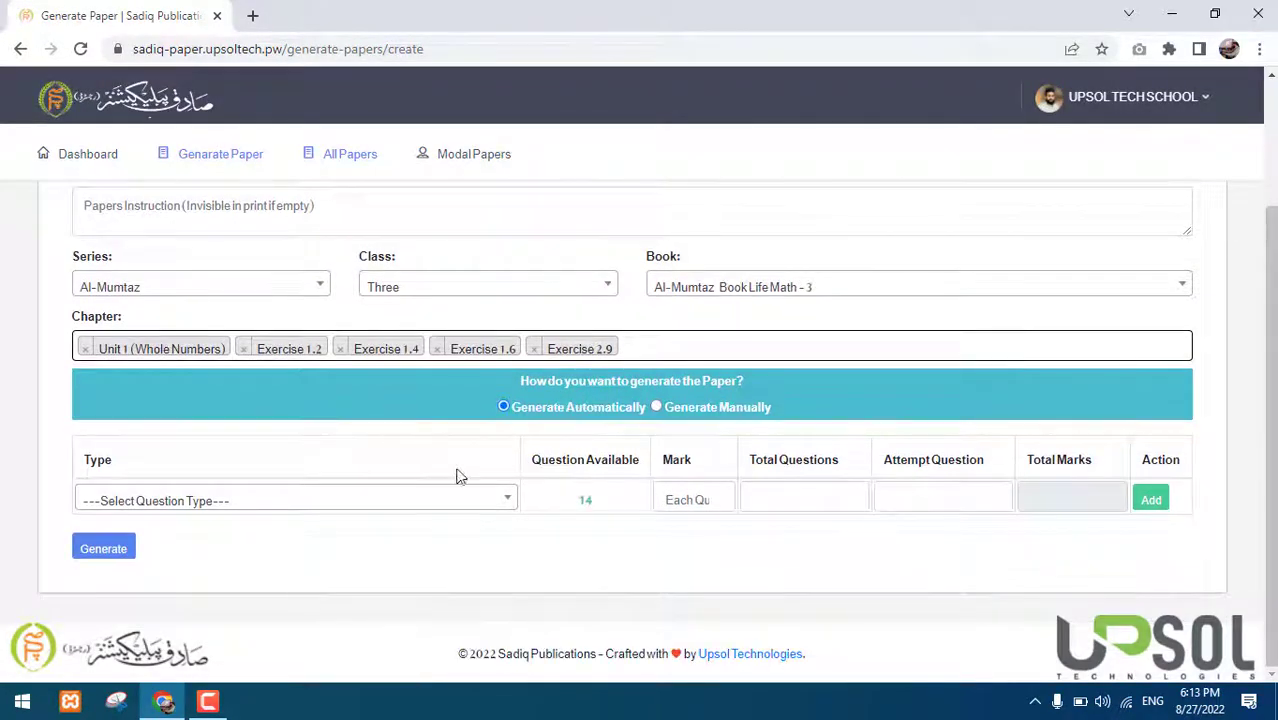
pyautogui.click(444, 498)
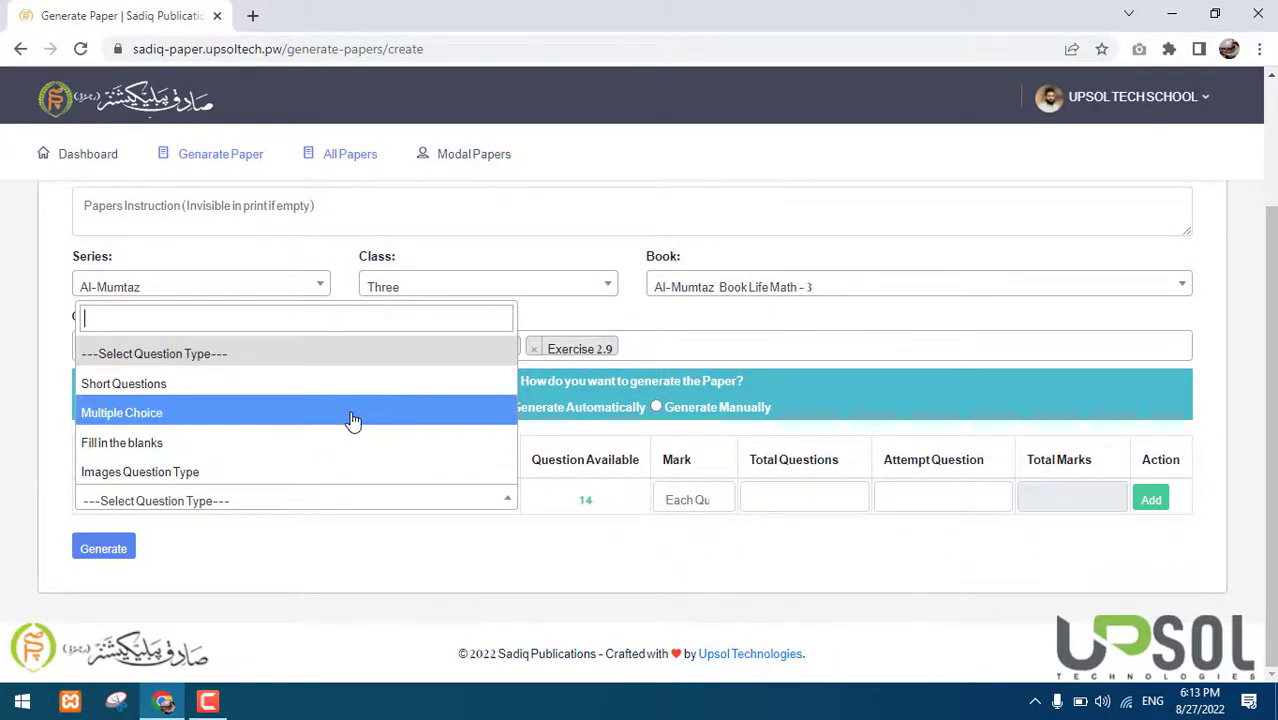
# Make the first question row Short Questions and add a second row as Multiple Choice
pyautogui.scroll(1, 352, 420)
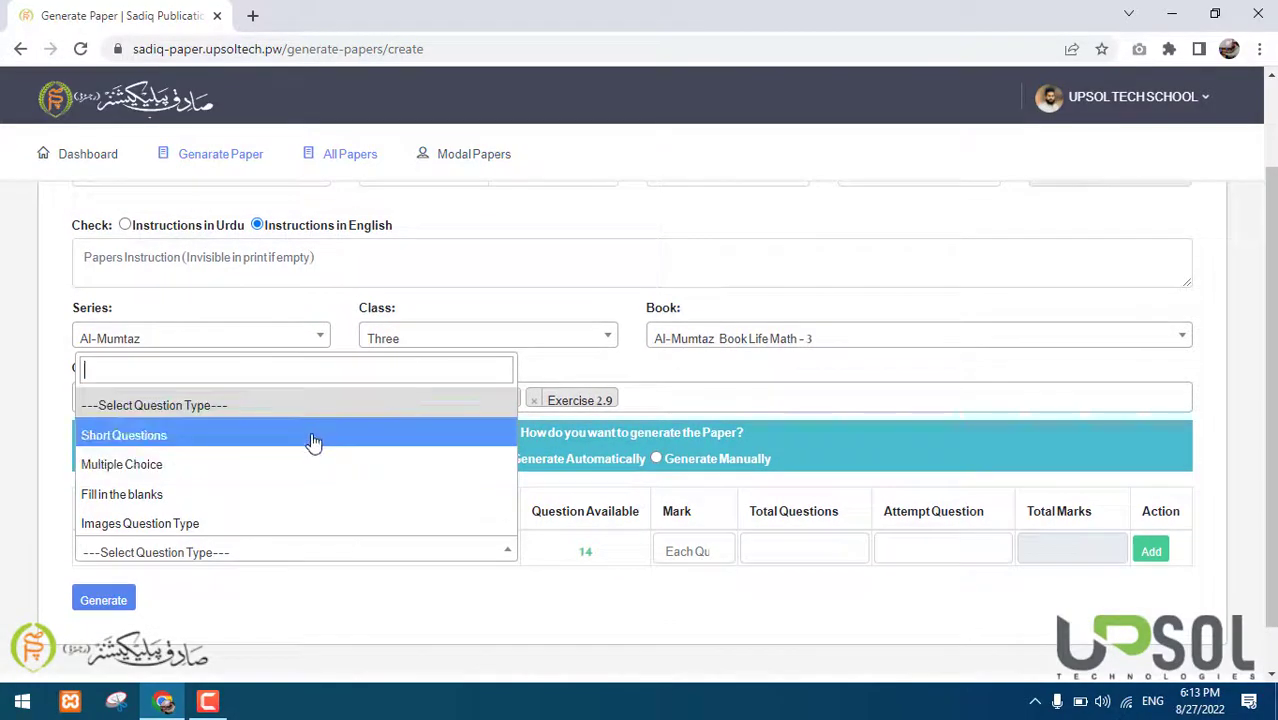
pyautogui.click(313, 437)
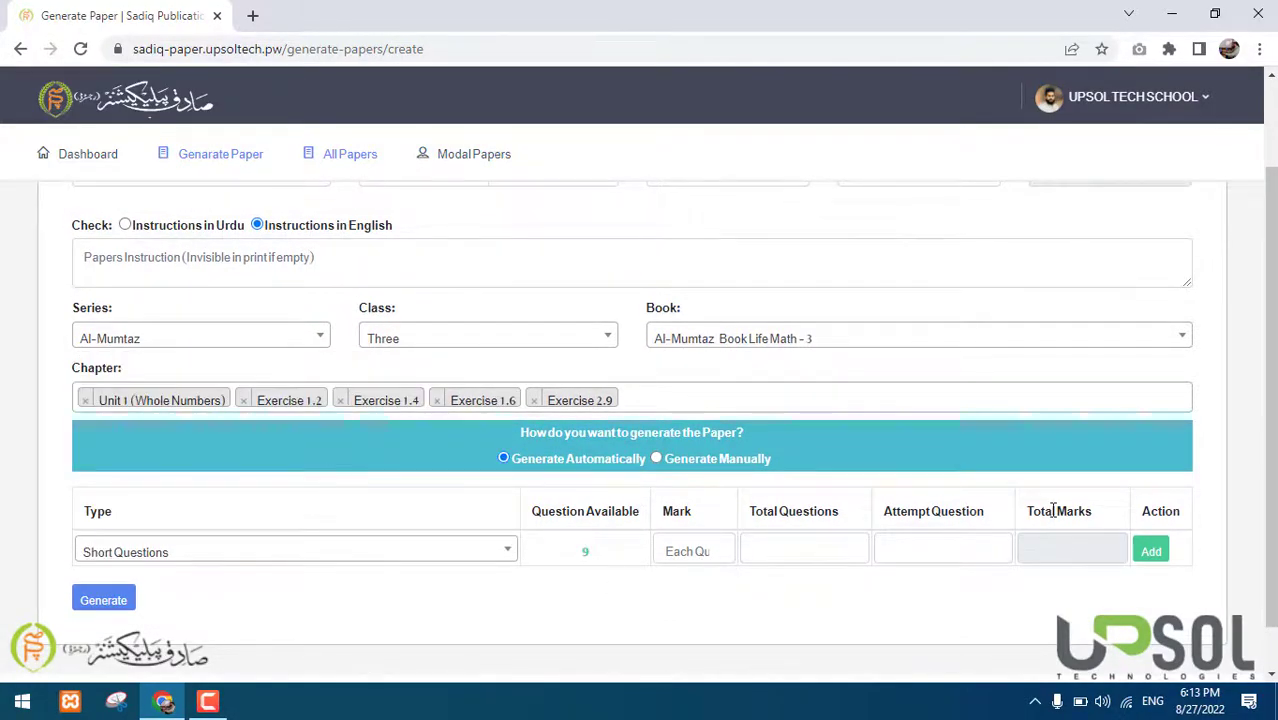
pyautogui.scroll(-1, 1136, 440)
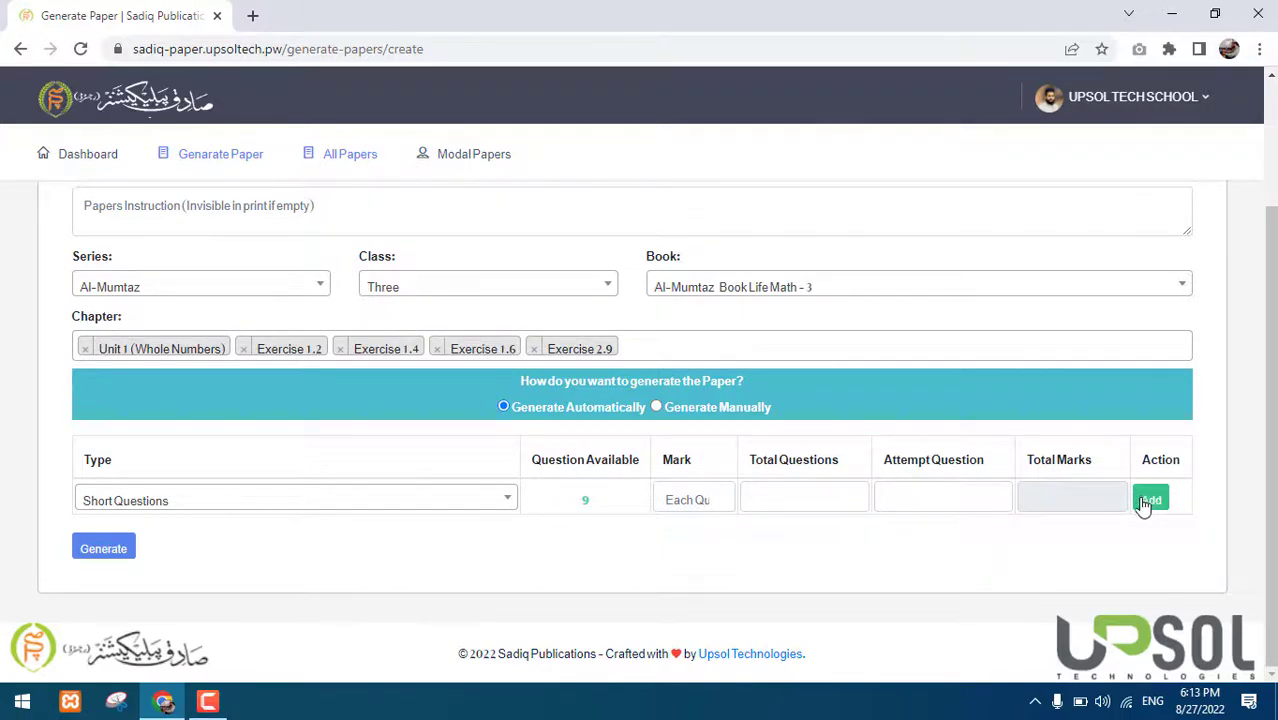
pyautogui.doubleClick(1163, 457)
pyautogui.click(1150, 505)
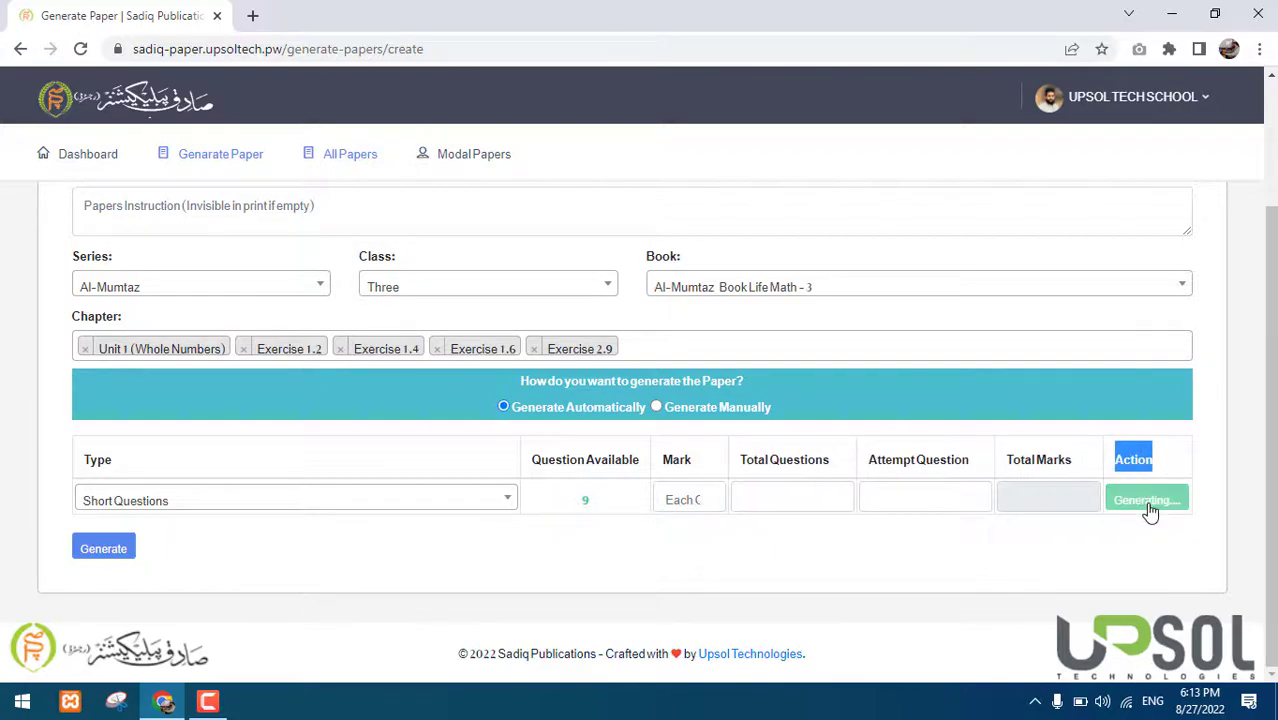
pyautogui.click(390, 537)
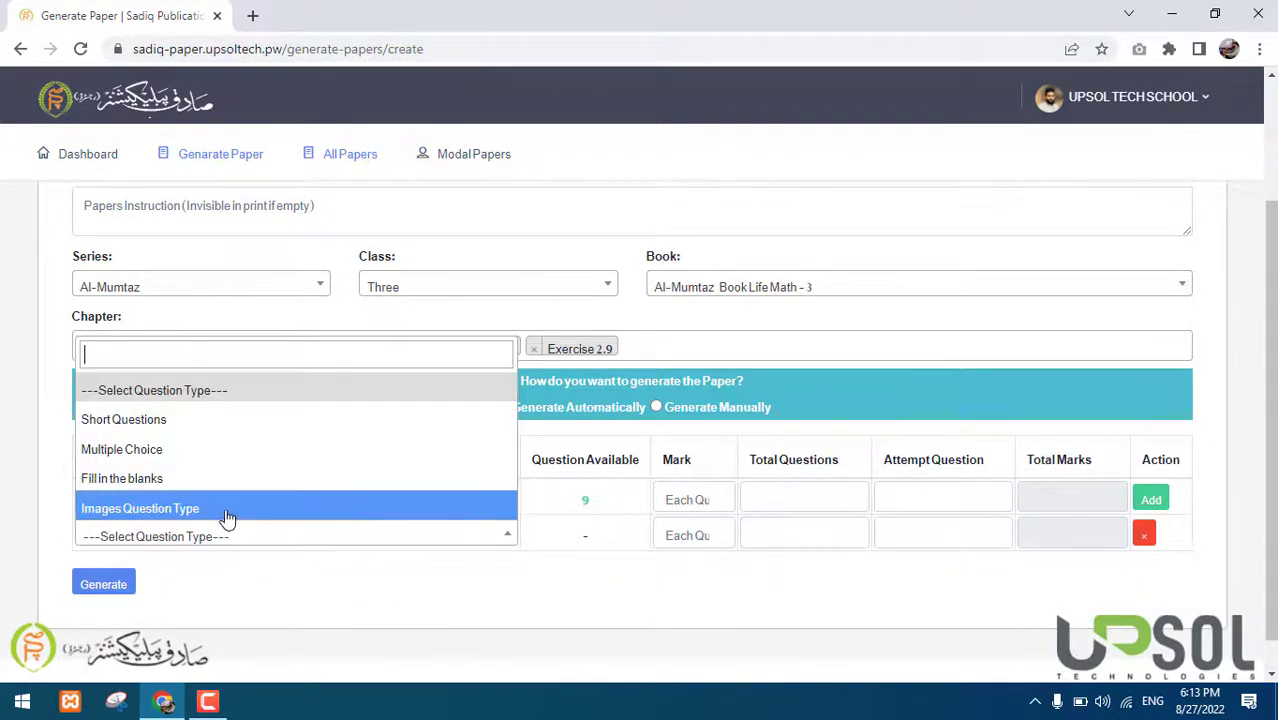
pyautogui.click(262, 450)
# Add a third question row set to Fill in the blanks
pyautogui.click(1150, 499)
pyautogui.scroll(-1, 908, 426)
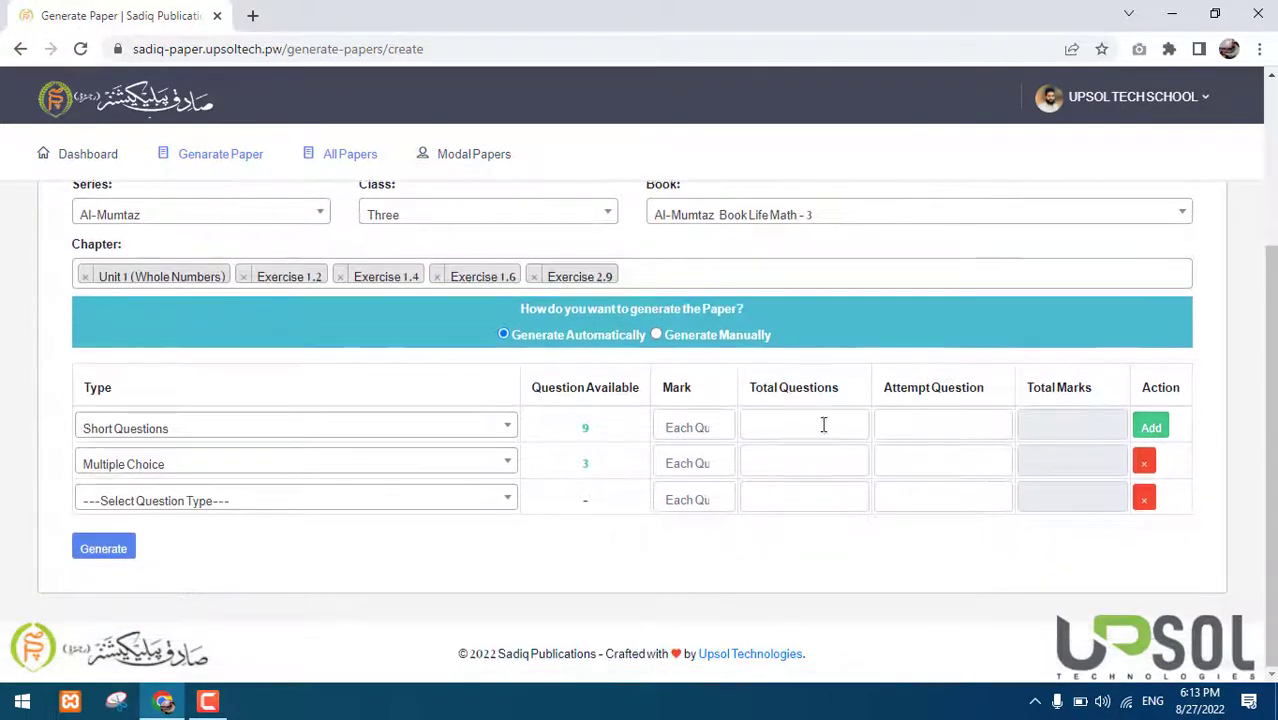
pyautogui.click(442, 494)
pyautogui.click(400, 471)
pyautogui.click(278, 510)
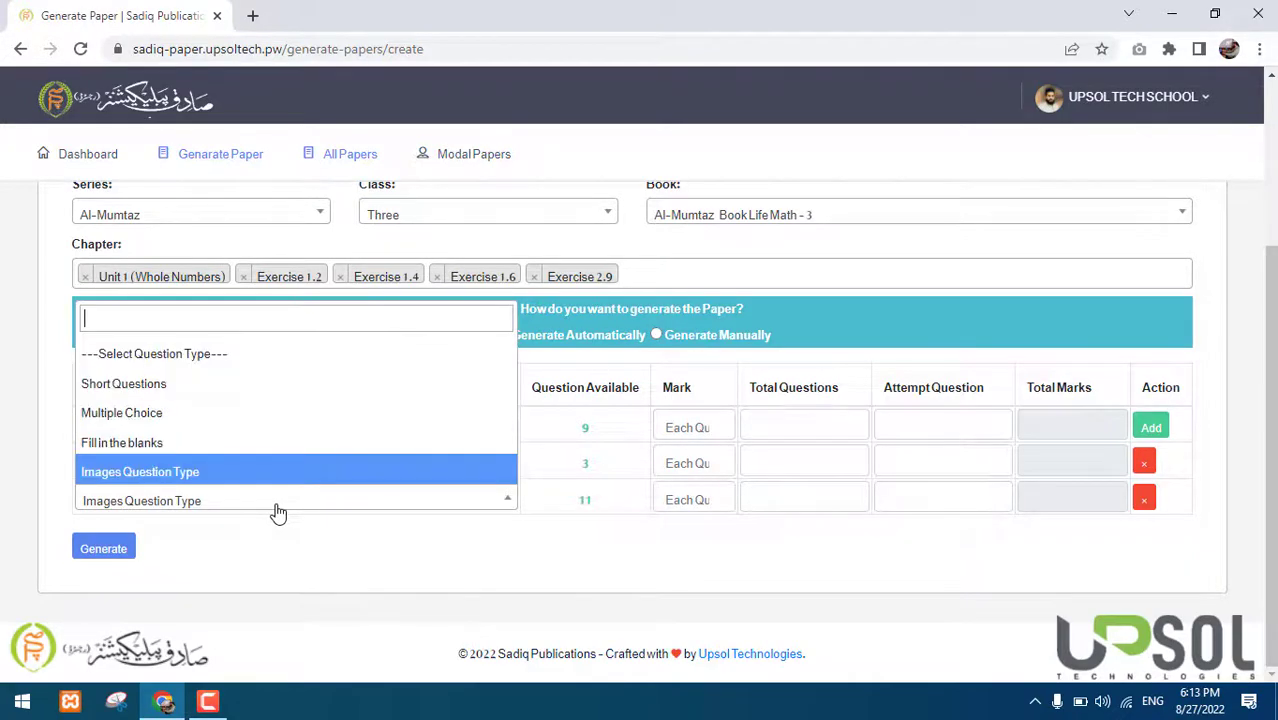
pyautogui.click(193, 445)
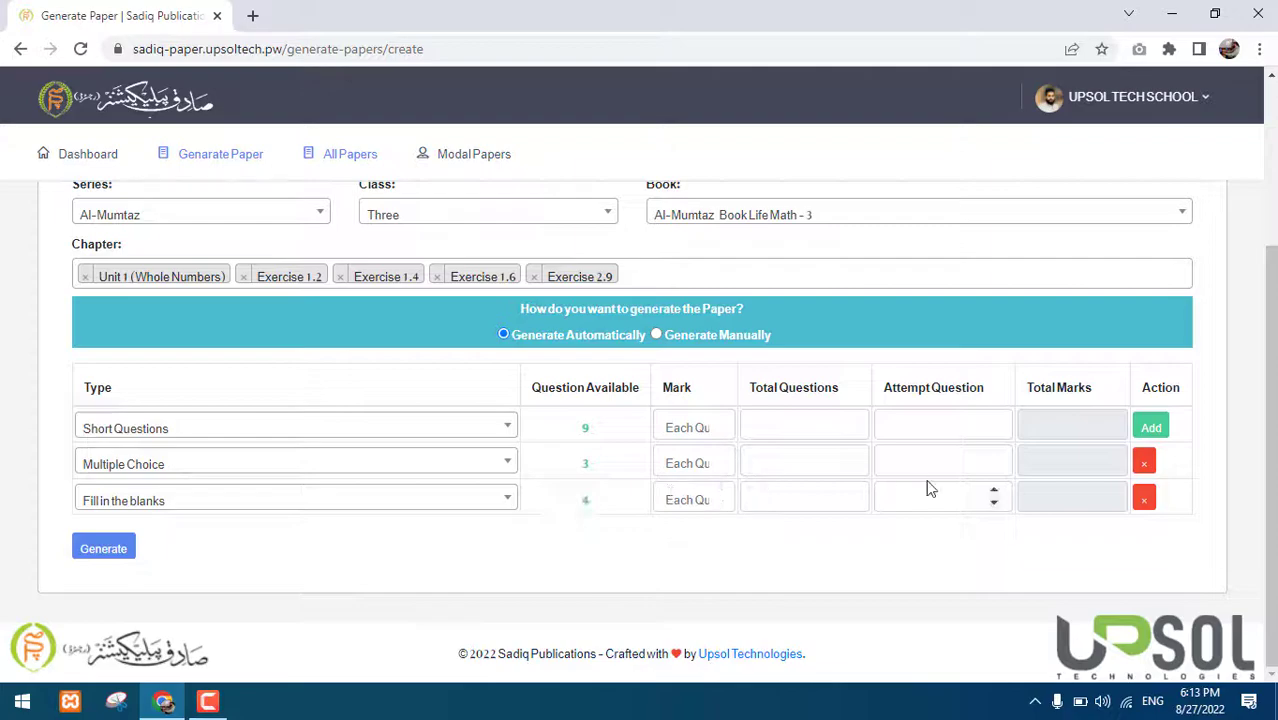
# Add a fourth question row set to Images Question Type
pyautogui.click(1151, 428)
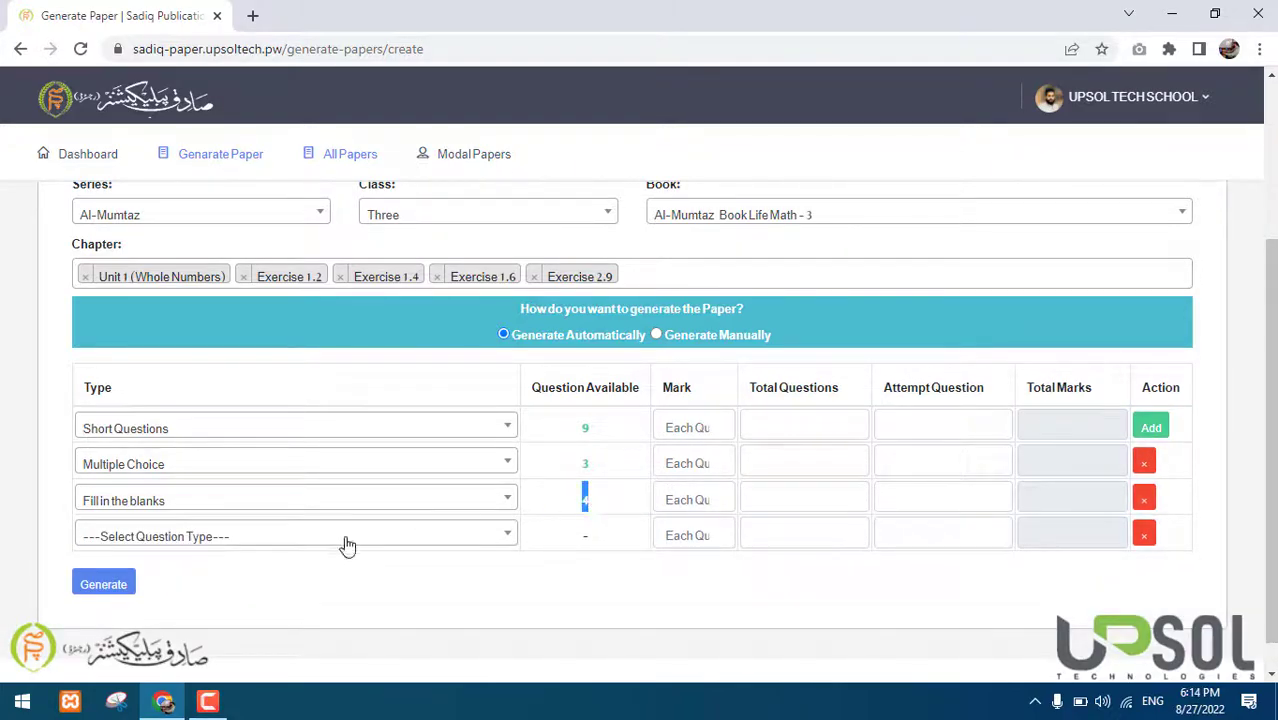
pyautogui.click(315, 540)
pyautogui.scroll(-1, 212, 512)
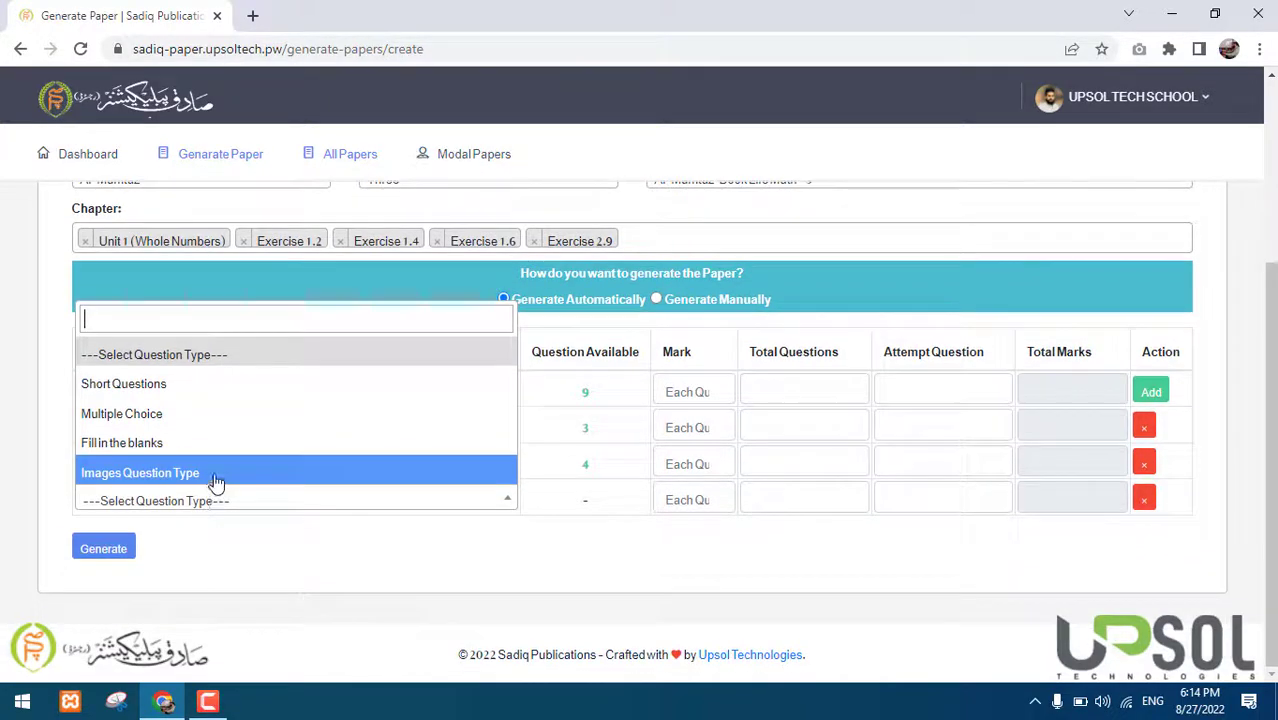
pyautogui.click(213, 478)
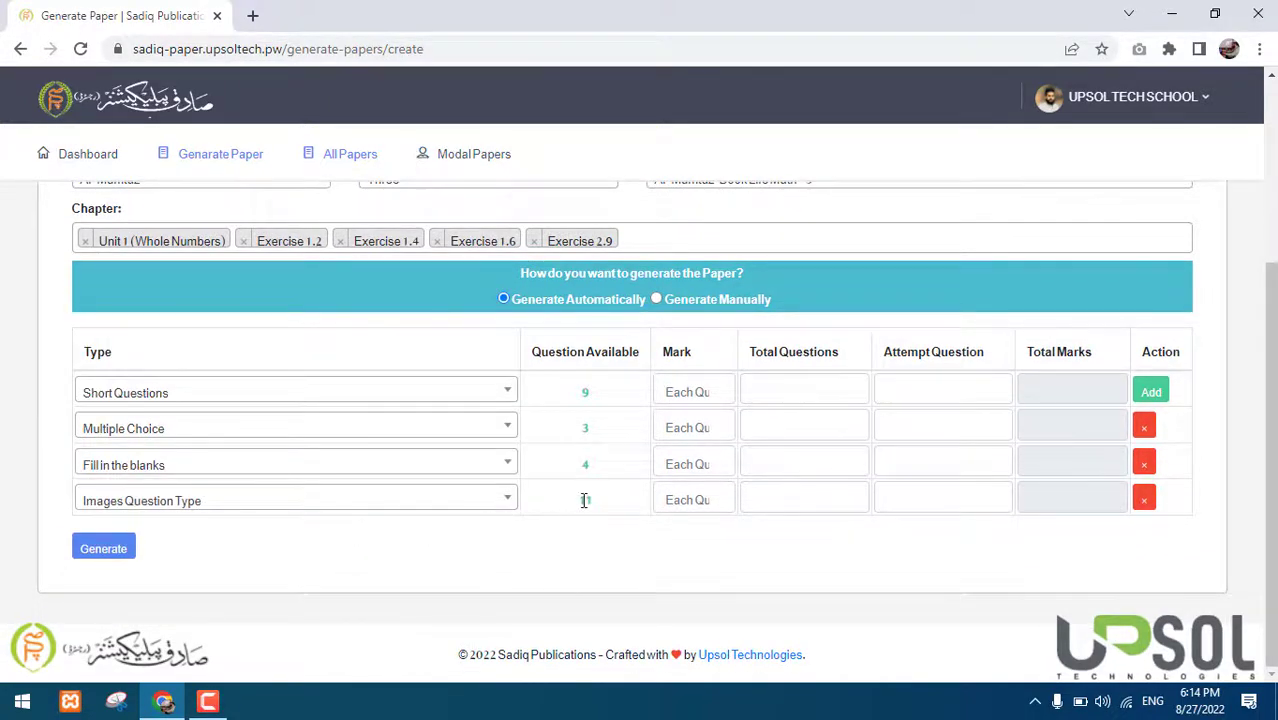
pyautogui.scroll(3, 613, 443)
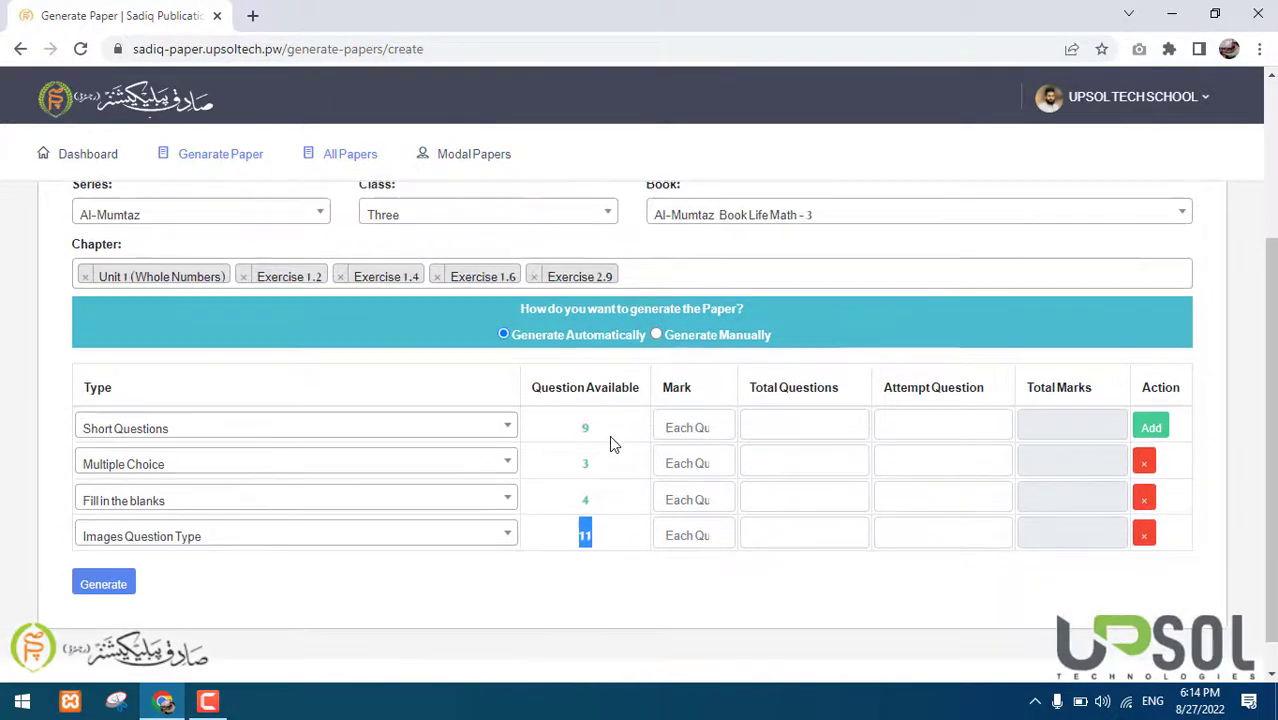
pyautogui.scroll(-2, 613, 443)
pyautogui.scroll(2, 613, 443)
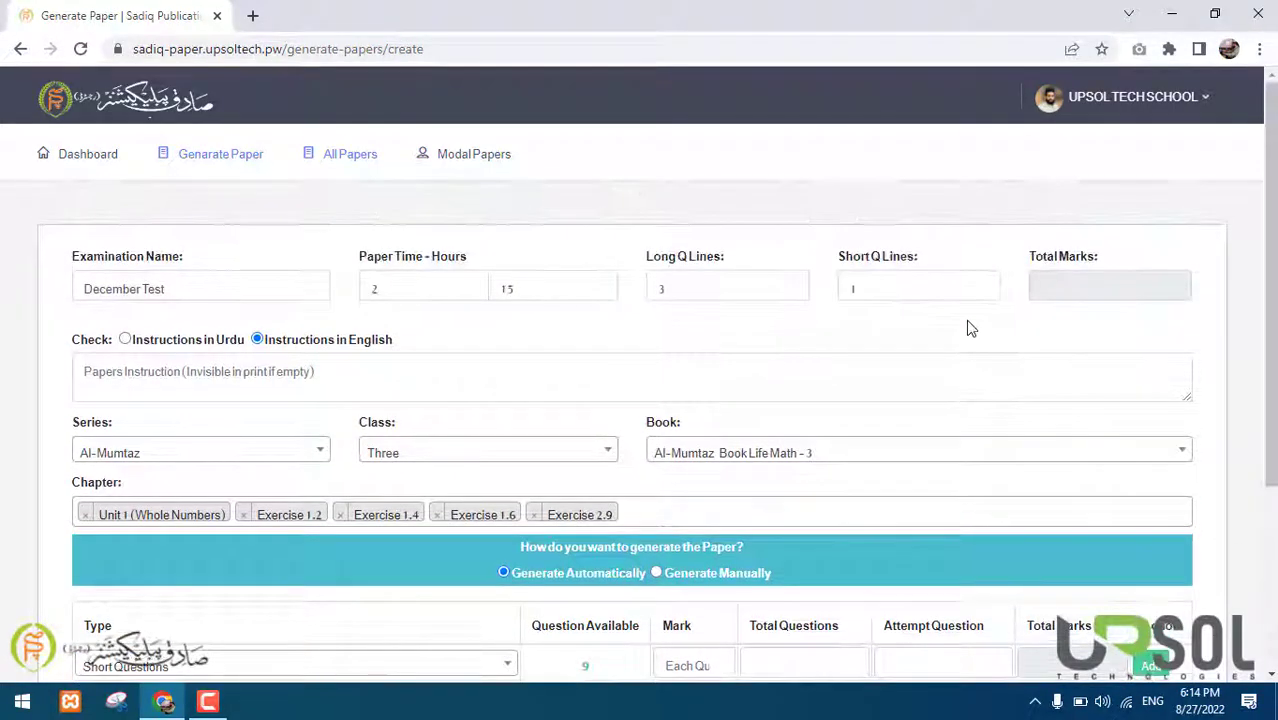
pyautogui.tripleClick(1044, 259)
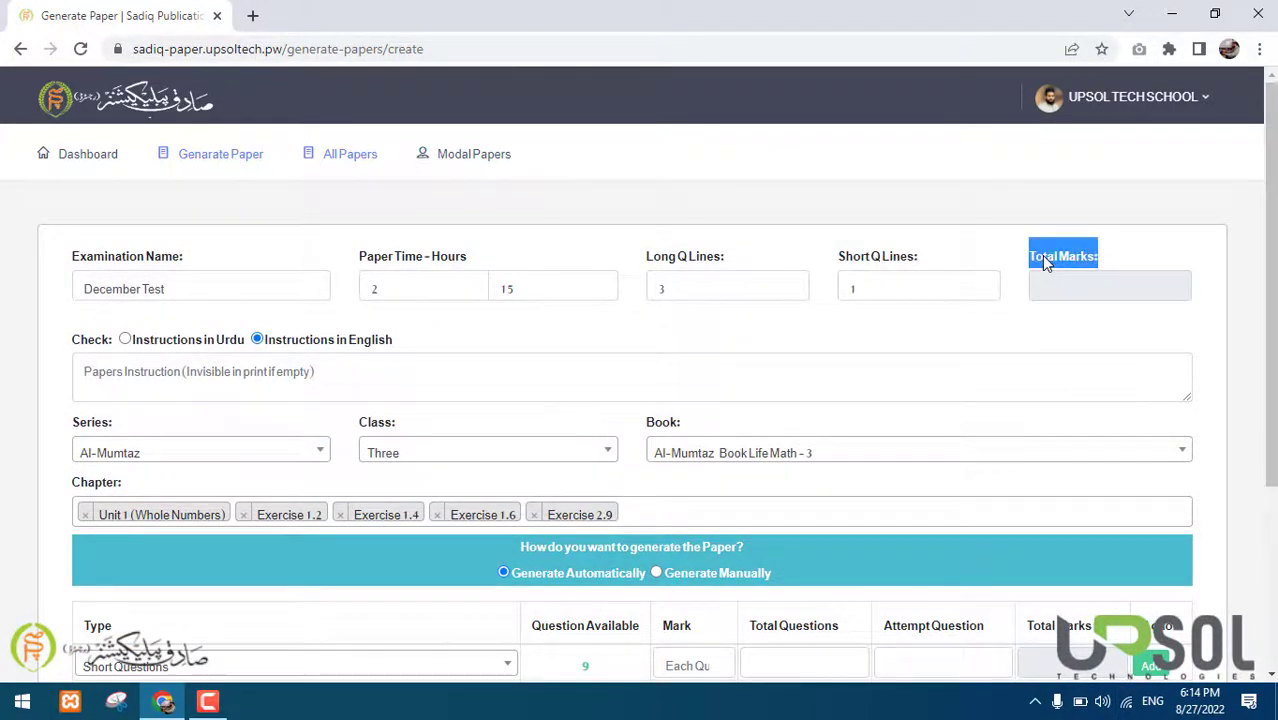
pyautogui.moveTo(1041, 259); pyautogui.dragTo(1003, 284)
pyautogui.scroll(-3, 998, 274)
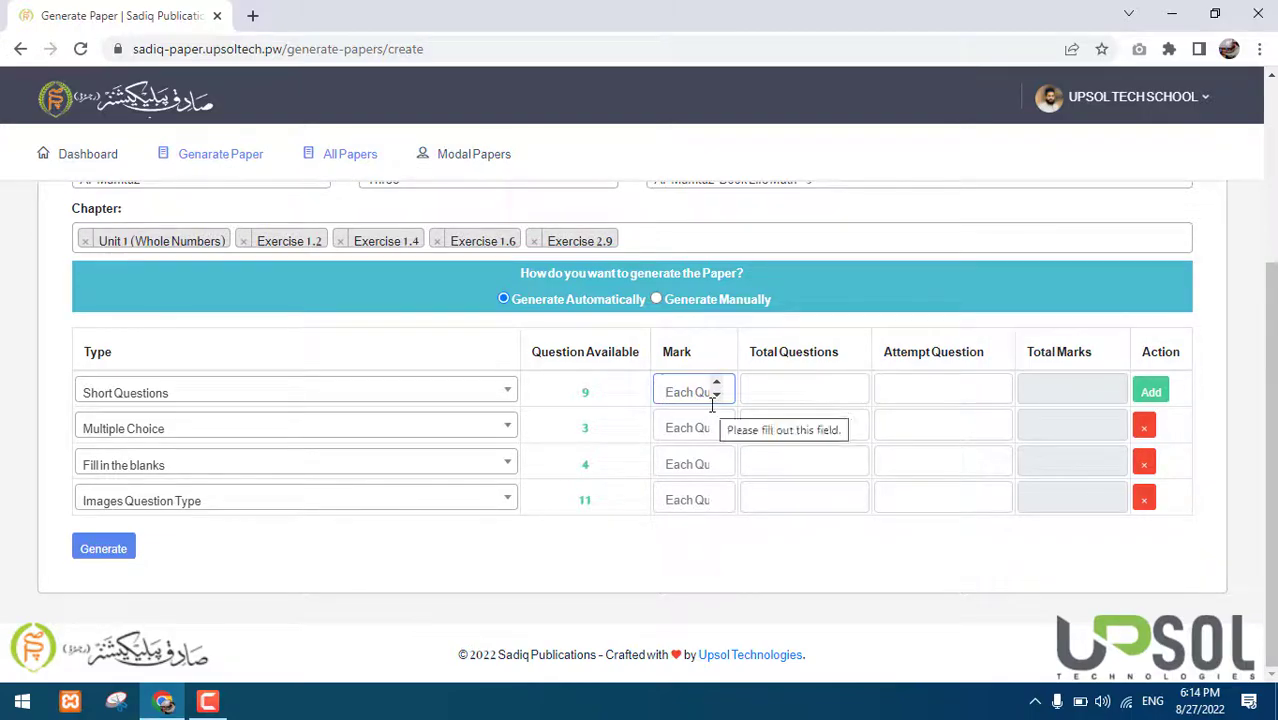
# Finish the short questions row at 2 marks each and check its computed total of 10
pyautogui.write('2')
pyautogui.press('Tab')
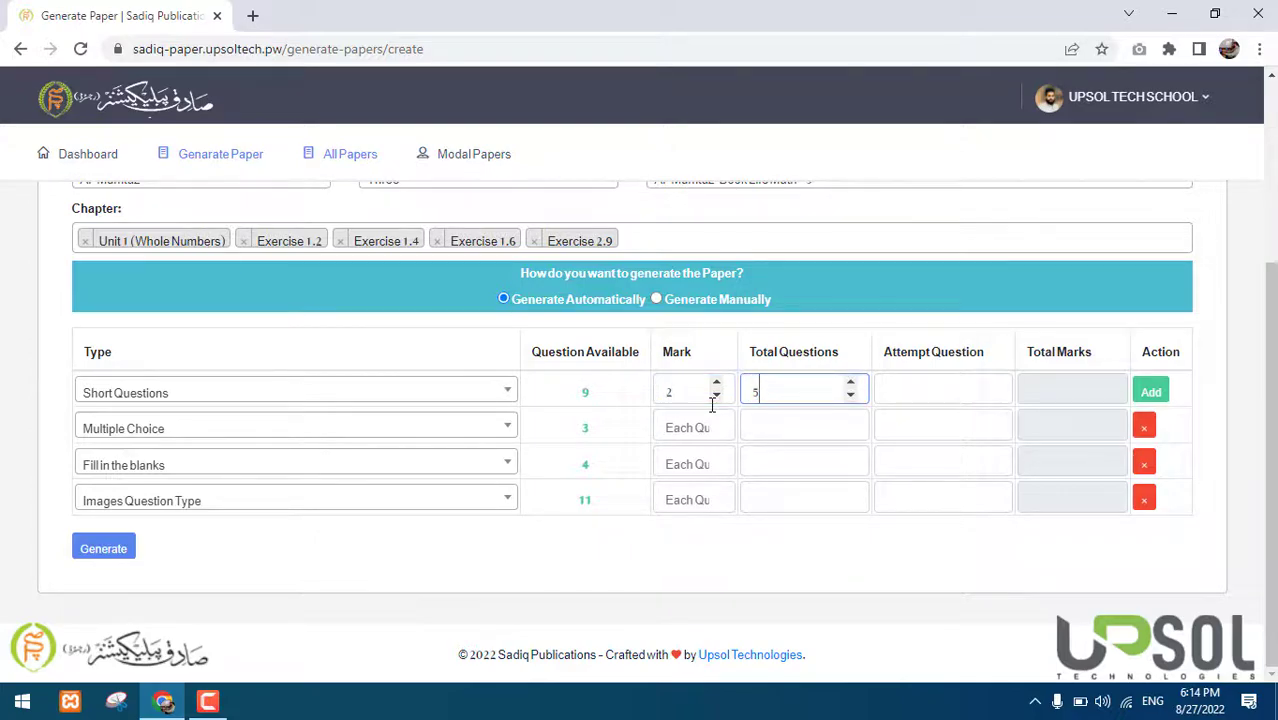
pyautogui.press('Tab')
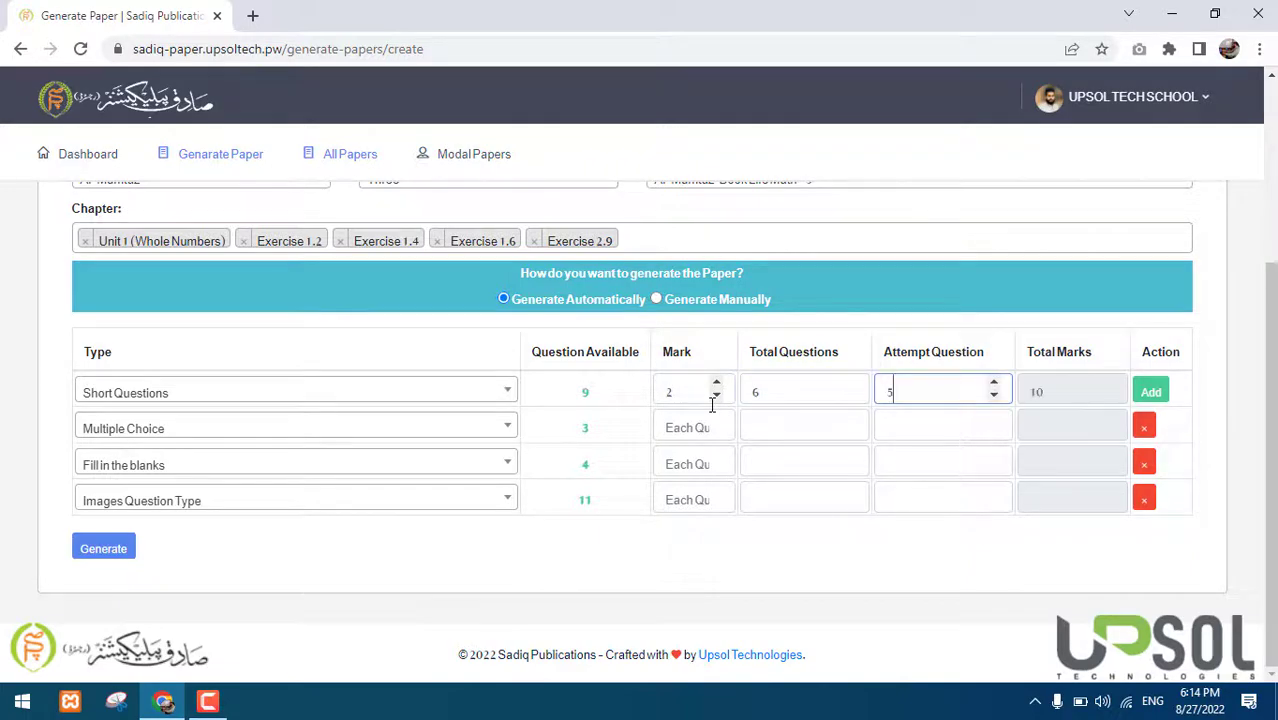
pyautogui.moveTo(1043, 393); pyautogui.dragTo(1033, 393)
pyautogui.scroll(3, 1033, 393)
pyautogui.scroll(-2, 1055, 354)
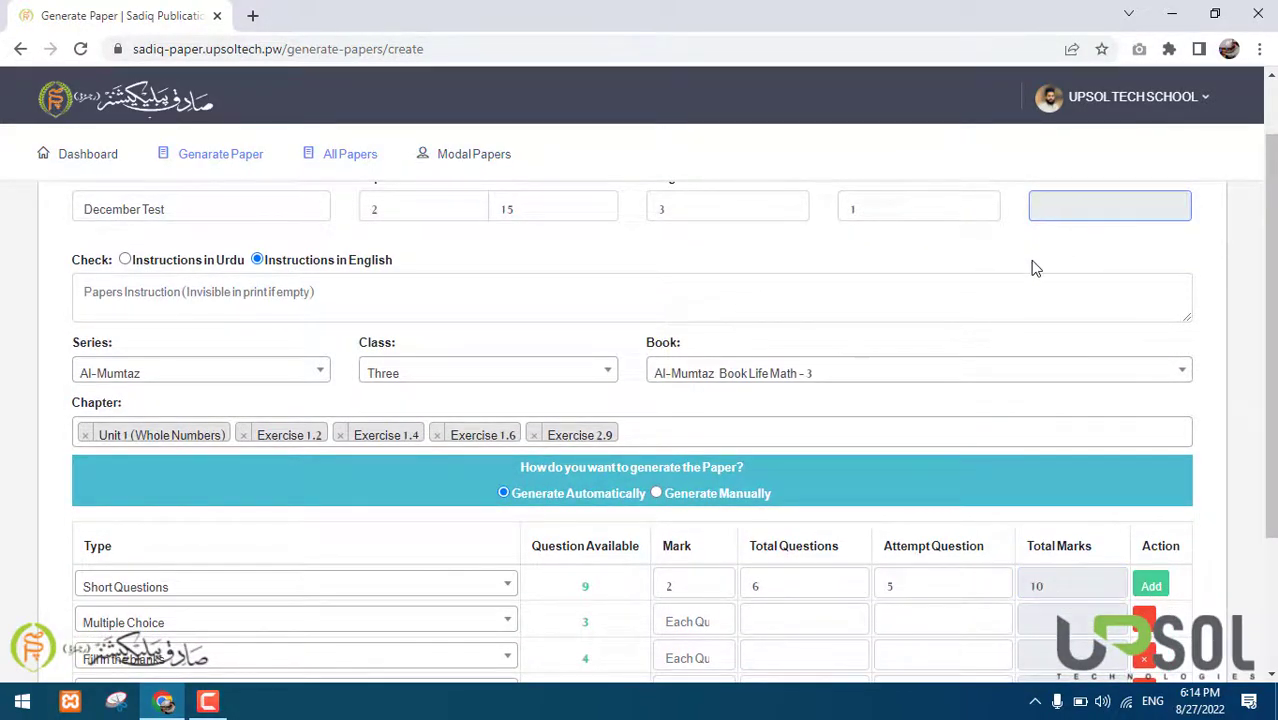
pyautogui.scroll(-2, 1033, 265)
pyautogui.click(905, 392)
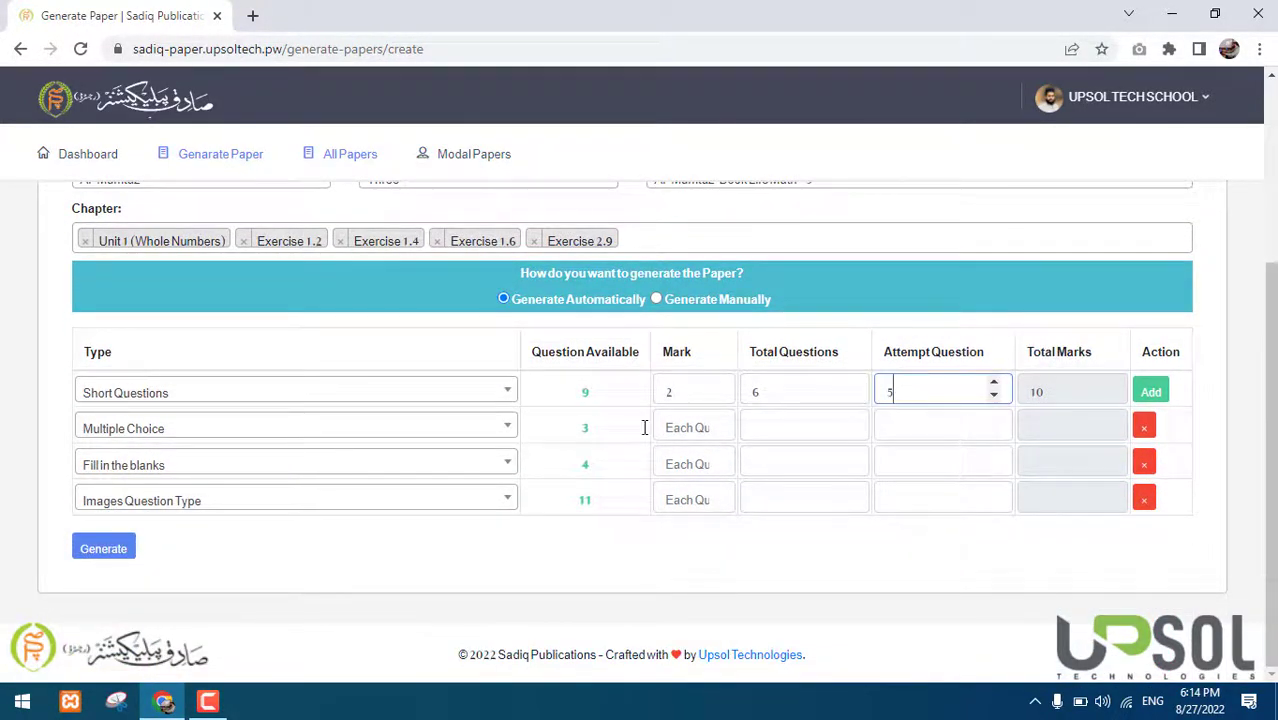
# Give the Multiple Choice questions 1 mark each
pyautogui.click(686, 426)
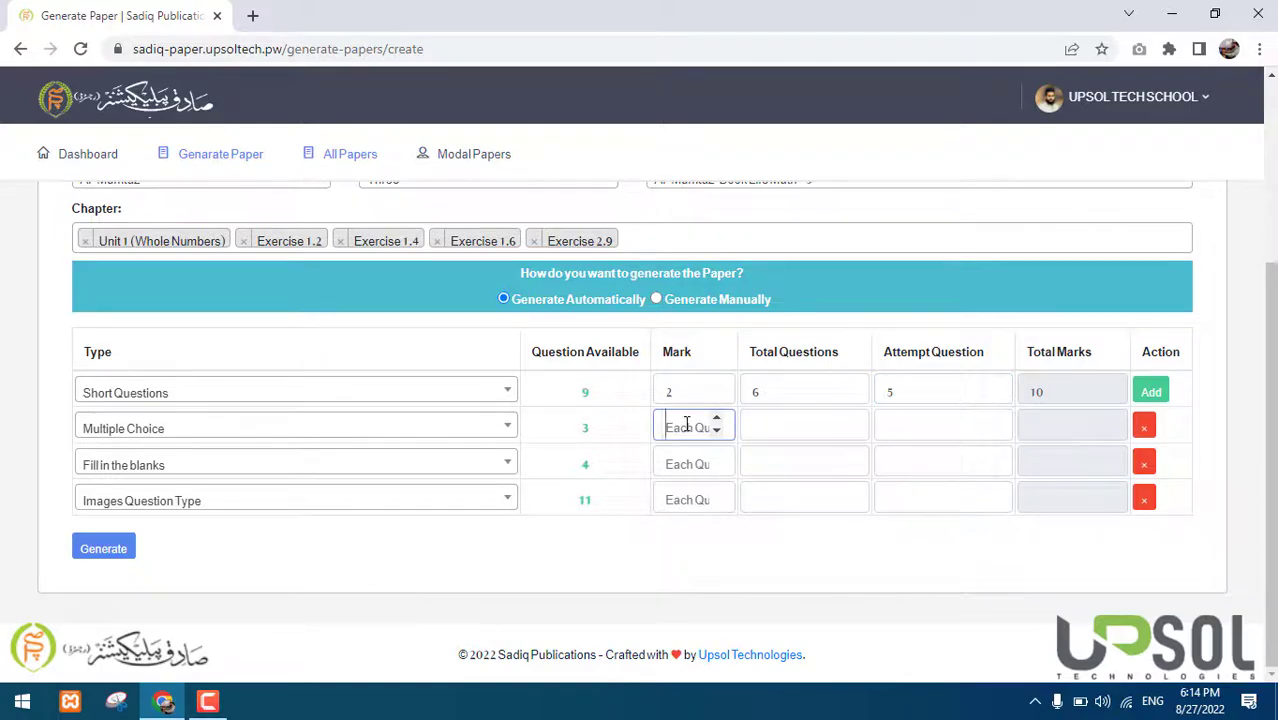
pyautogui.write('1')
pyautogui.press('Tab')
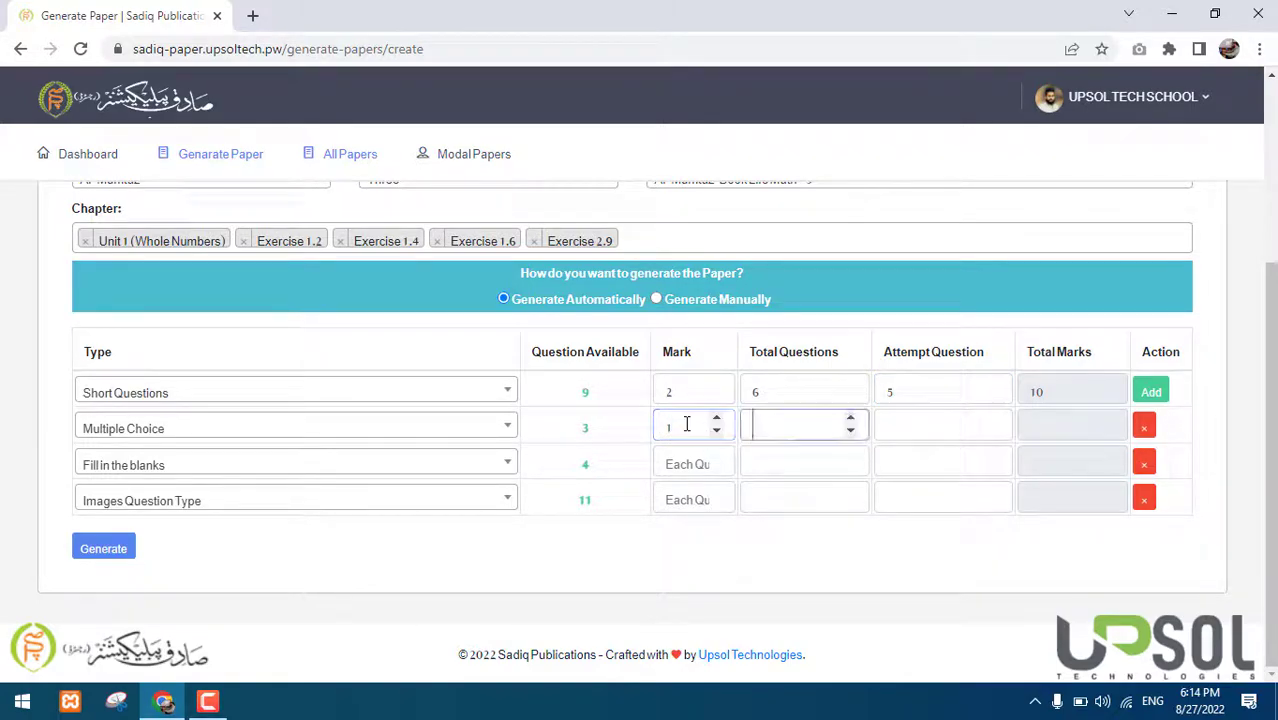
pyautogui.press('Tab')
pyautogui.scroll(3, 686, 424)
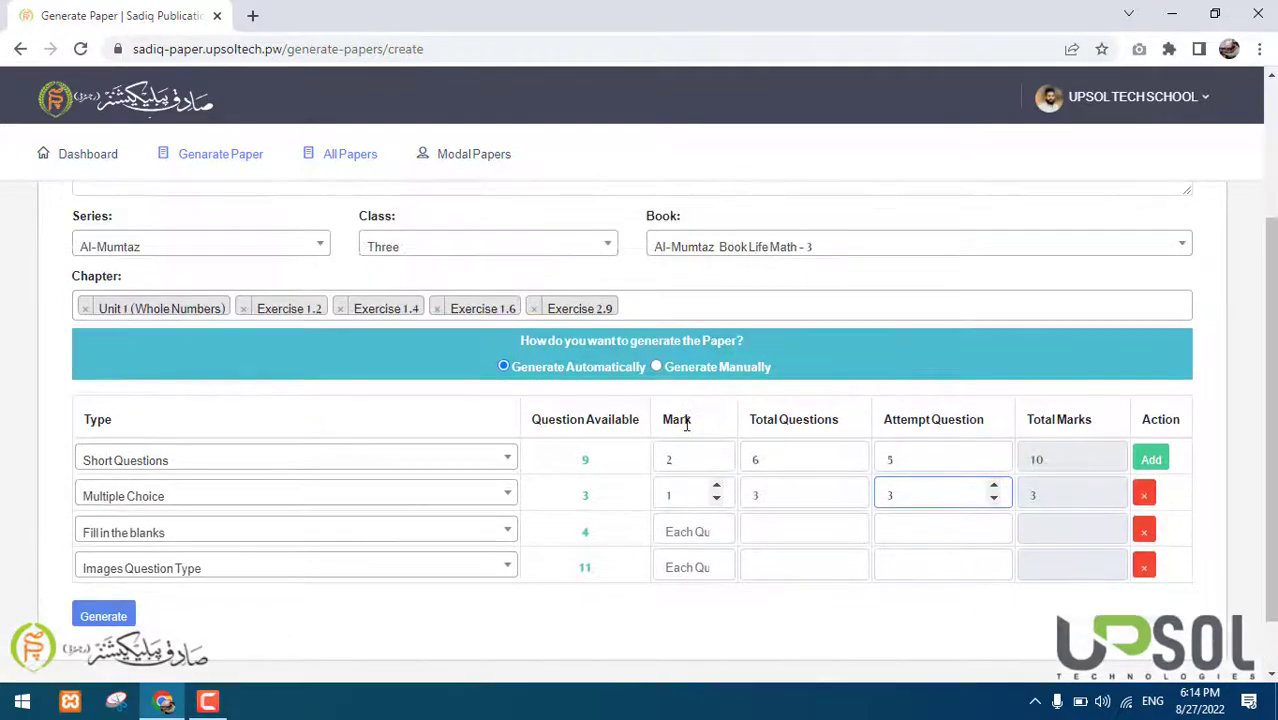
pyautogui.scroll(-3, 686, 422)
# Set Fill in the blanks to 1 mark with 4 questions
pyautogui.click(664, 468)
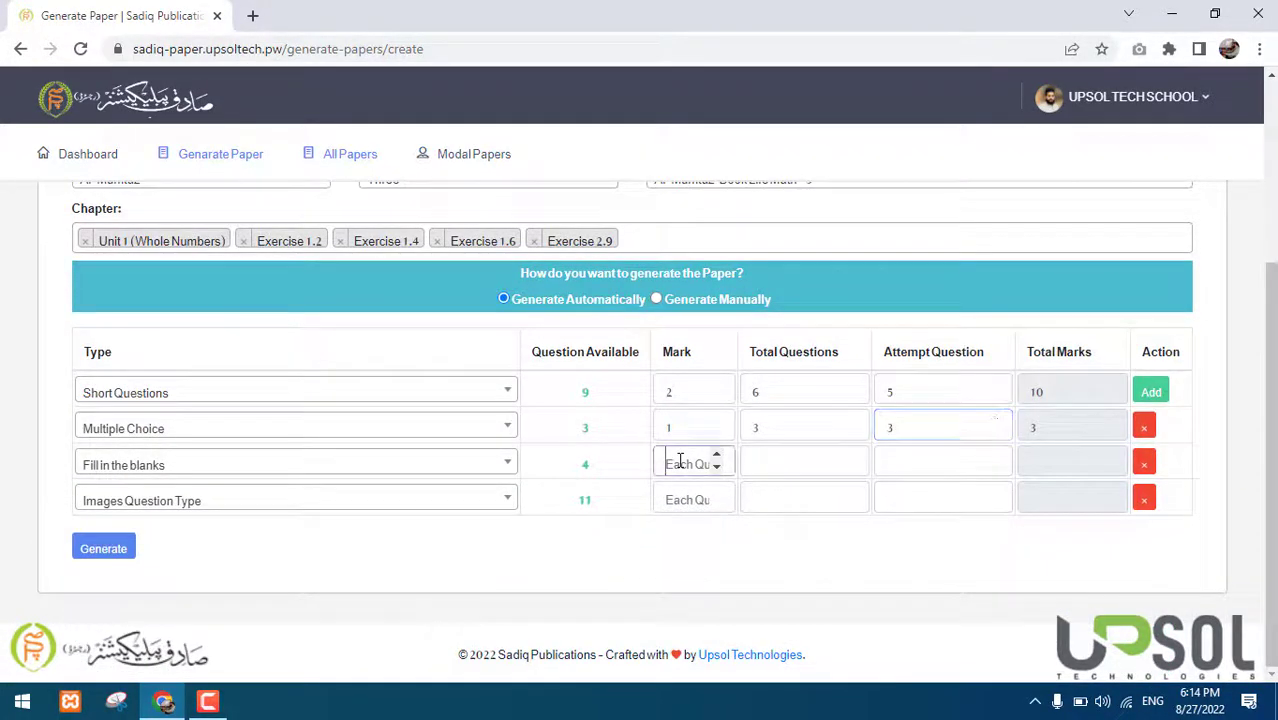
pyautogui.write('1')
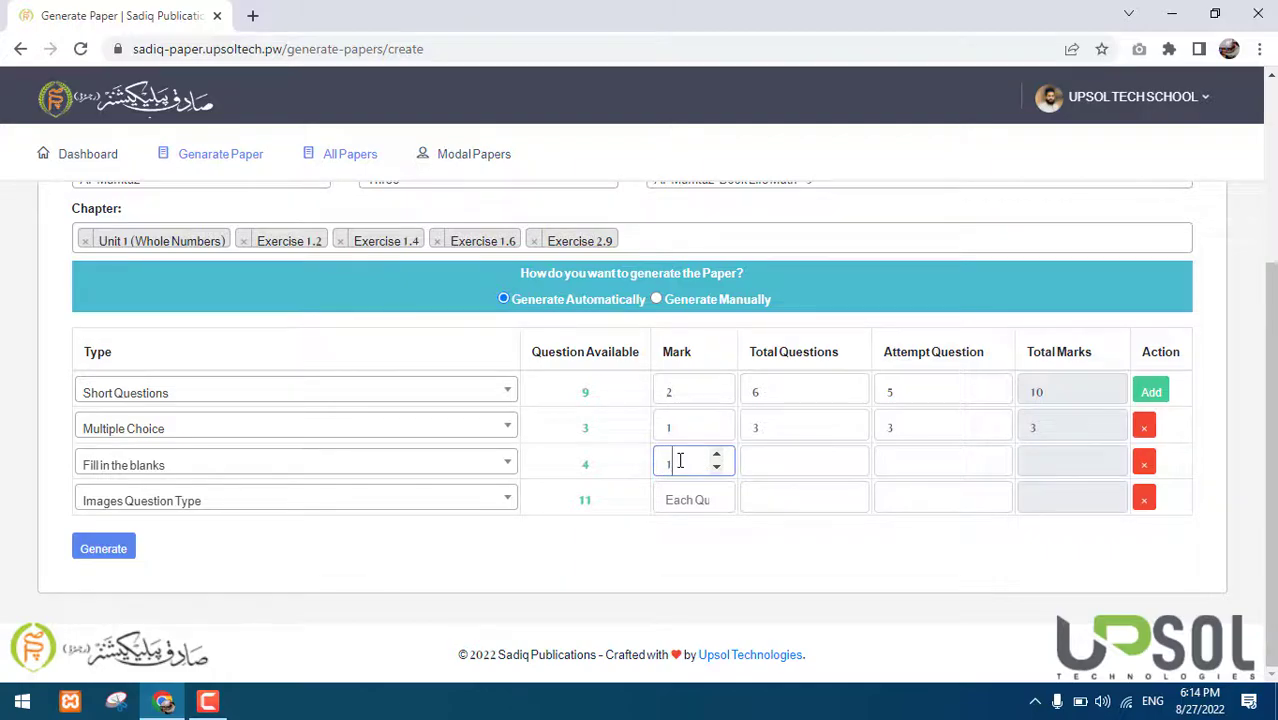
pyautogui.press('Tab')
pyautogui.write('4')
pyautogui.press('Tab')
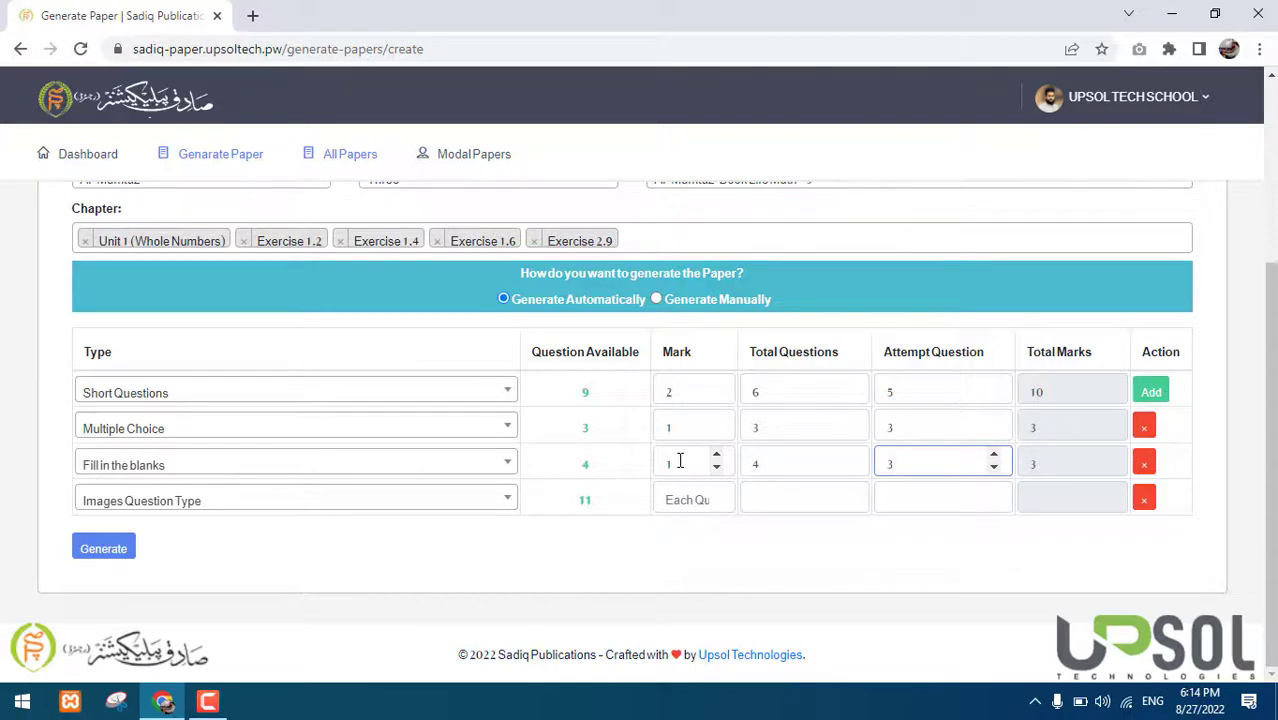
# Give Images Question Type 3 marks with 5 questions, and check the paper's Total Marks of 25
pyautogui.click(678, 497)
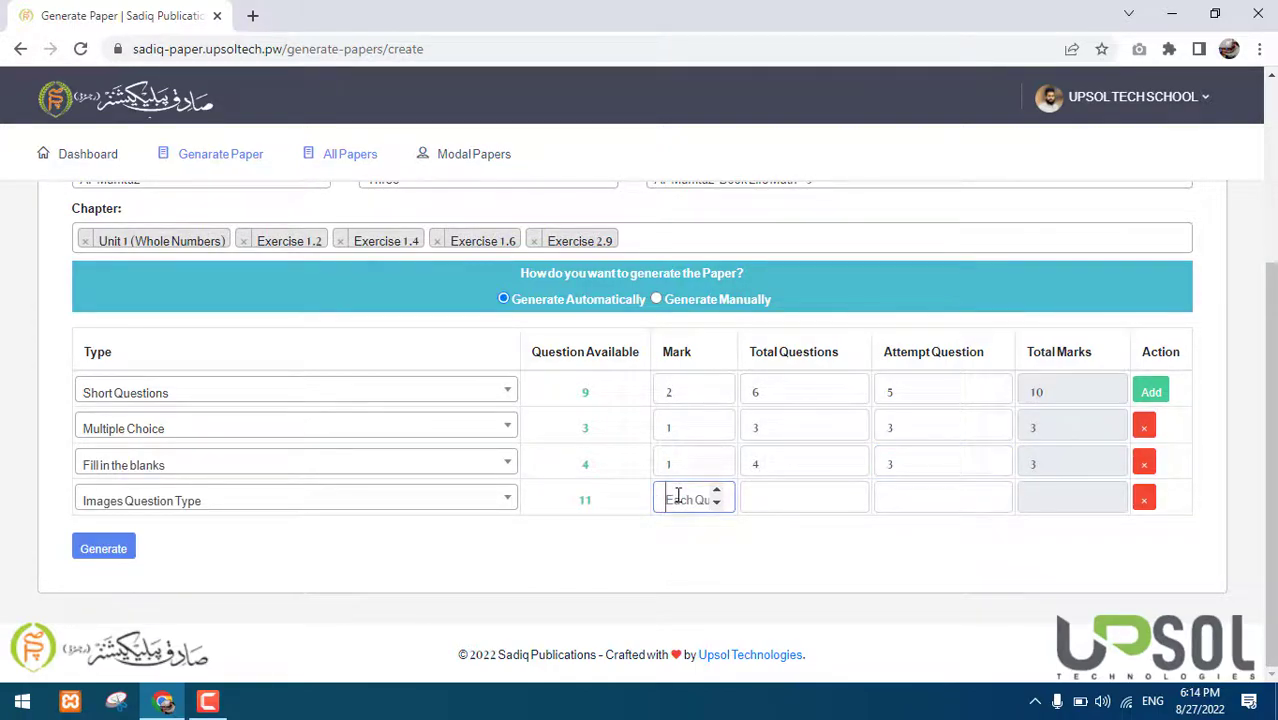
pyautogui.write('3')
pyautogui.press('Tab')
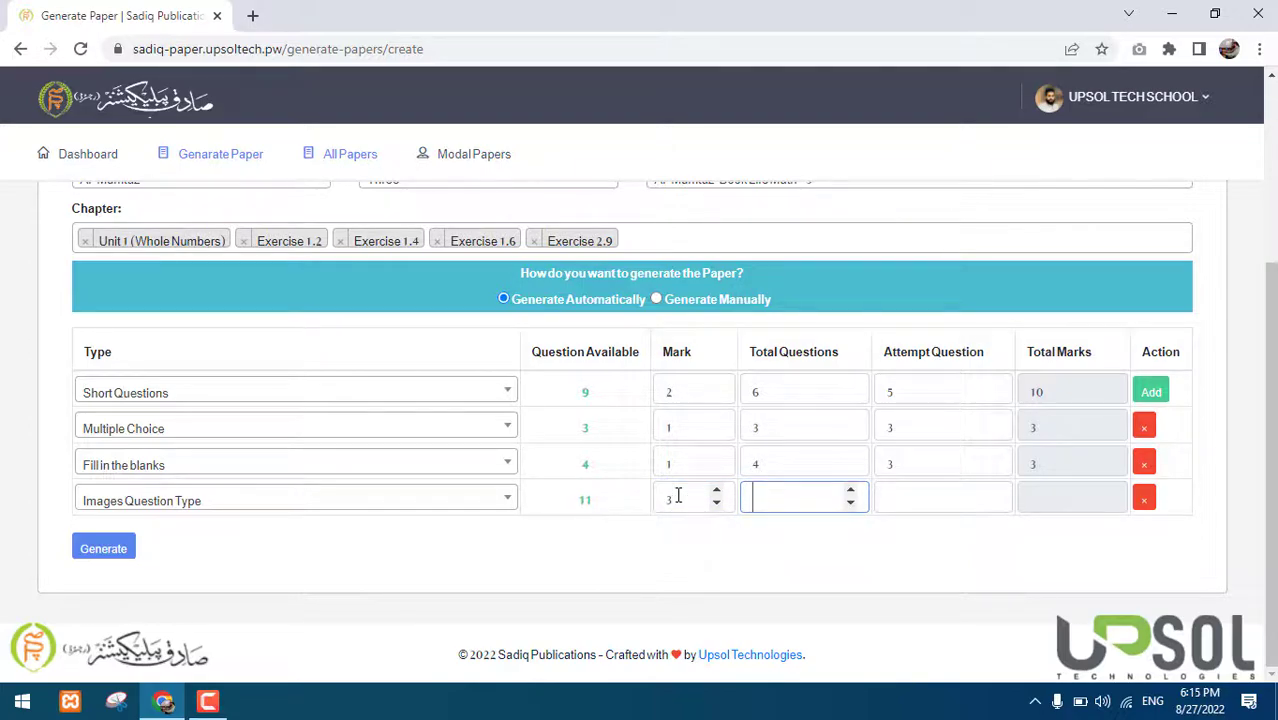
pyautogui.write('5')
pyautogui.press('Tab')
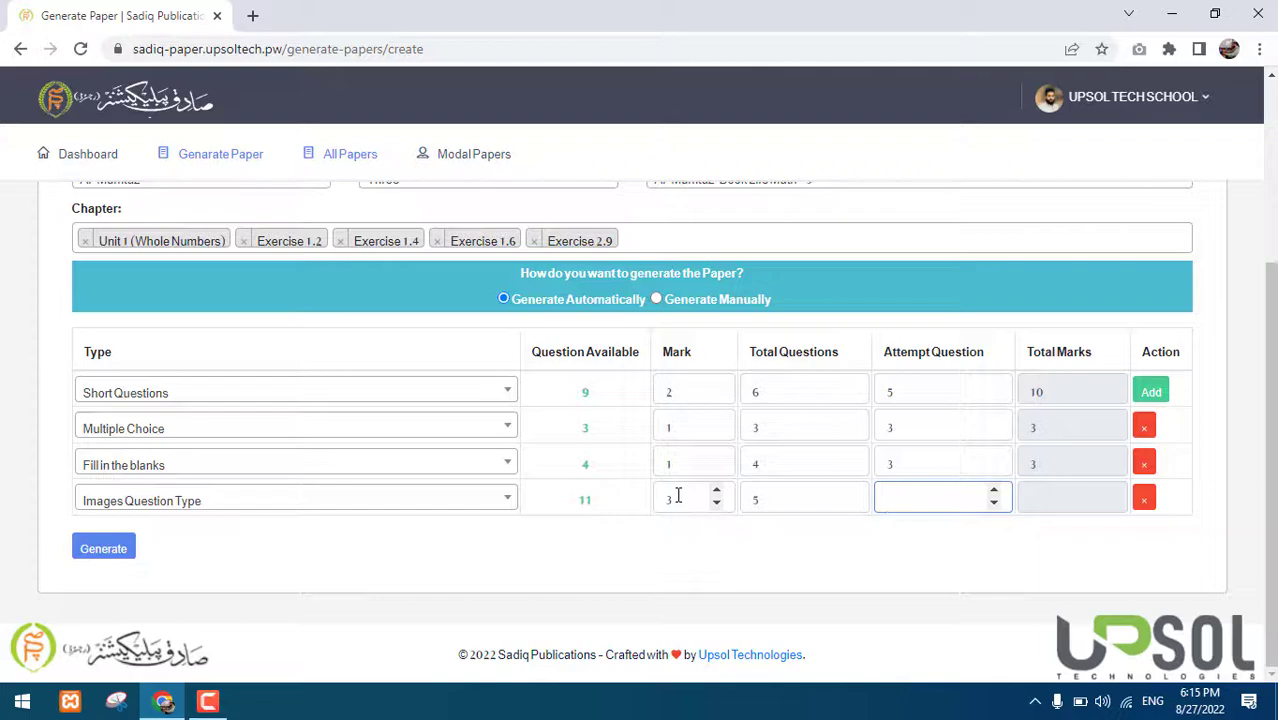
pyautogui.scroll(3, 677, 495)
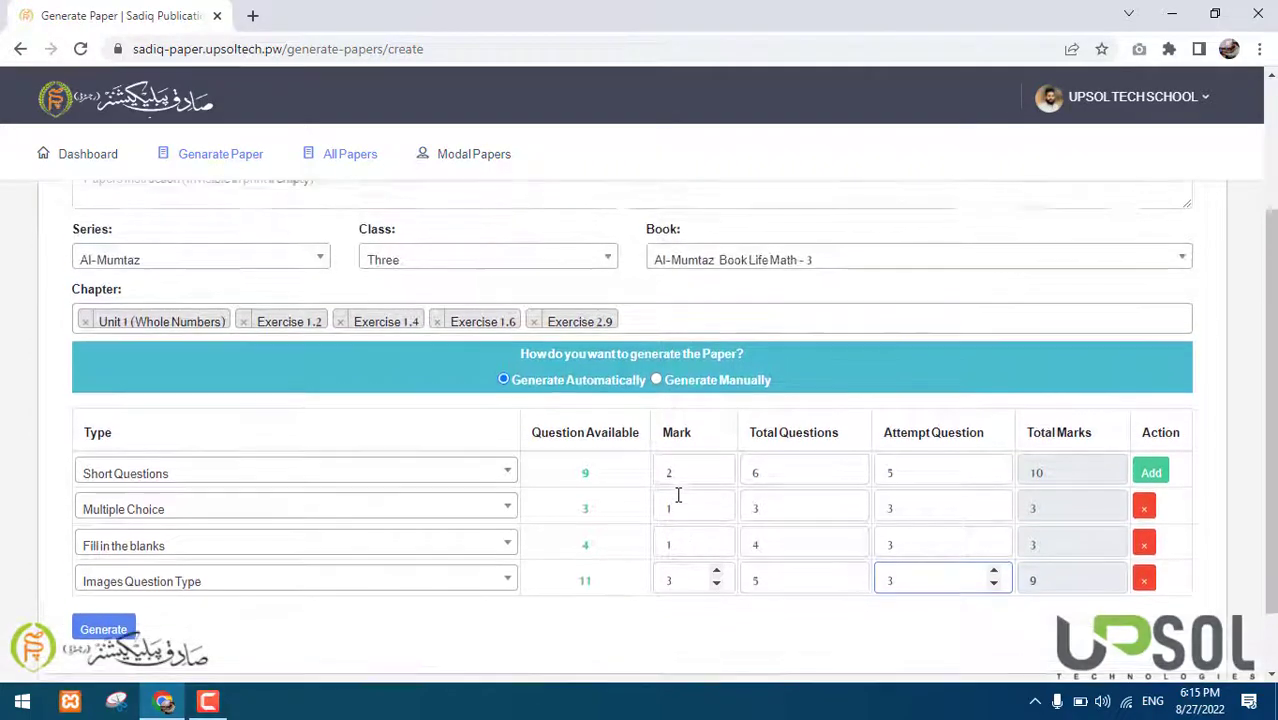
pyautogui.moveTo(1082, 288); pyautogui.dragTo(1037, 290)
pyautogui.scroll(-3, 1008, 314)
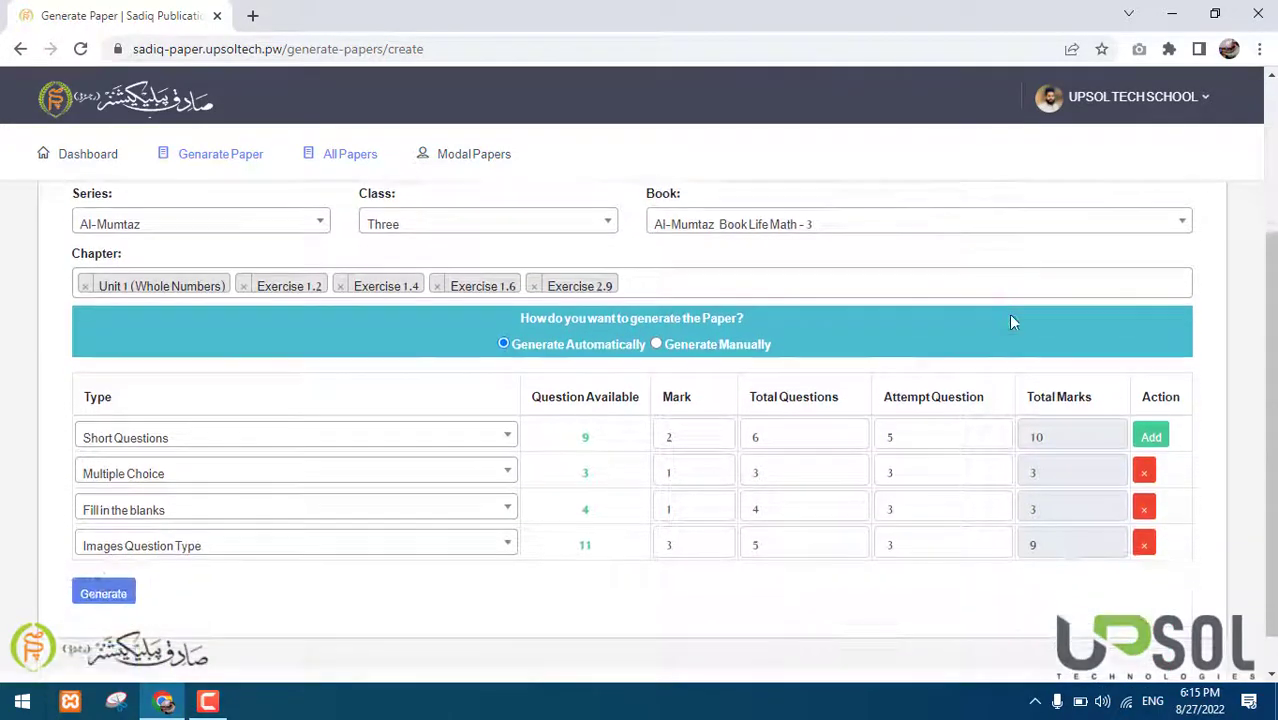
# Try 4 as the image attempt count (Total Marks 28), then set it back to 3
pyautogui.click(931, 493)
pyautogui.press('BackSpace')
pyautogui.write('4')
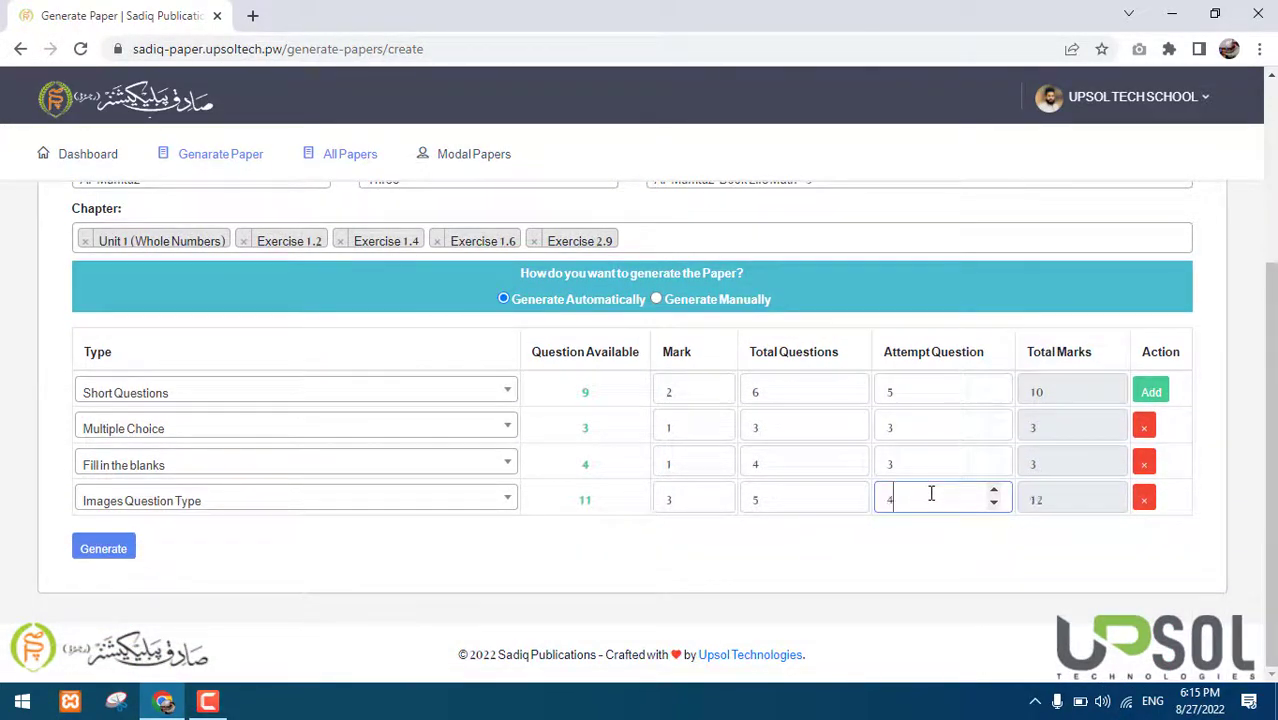
pyautogui.scroll(3, 931, 493)
pyautogui.moveTo(1062, 289); pyautogui.dragTo(1033, 290)
pyautogui.scroll(-3, 996, 376)
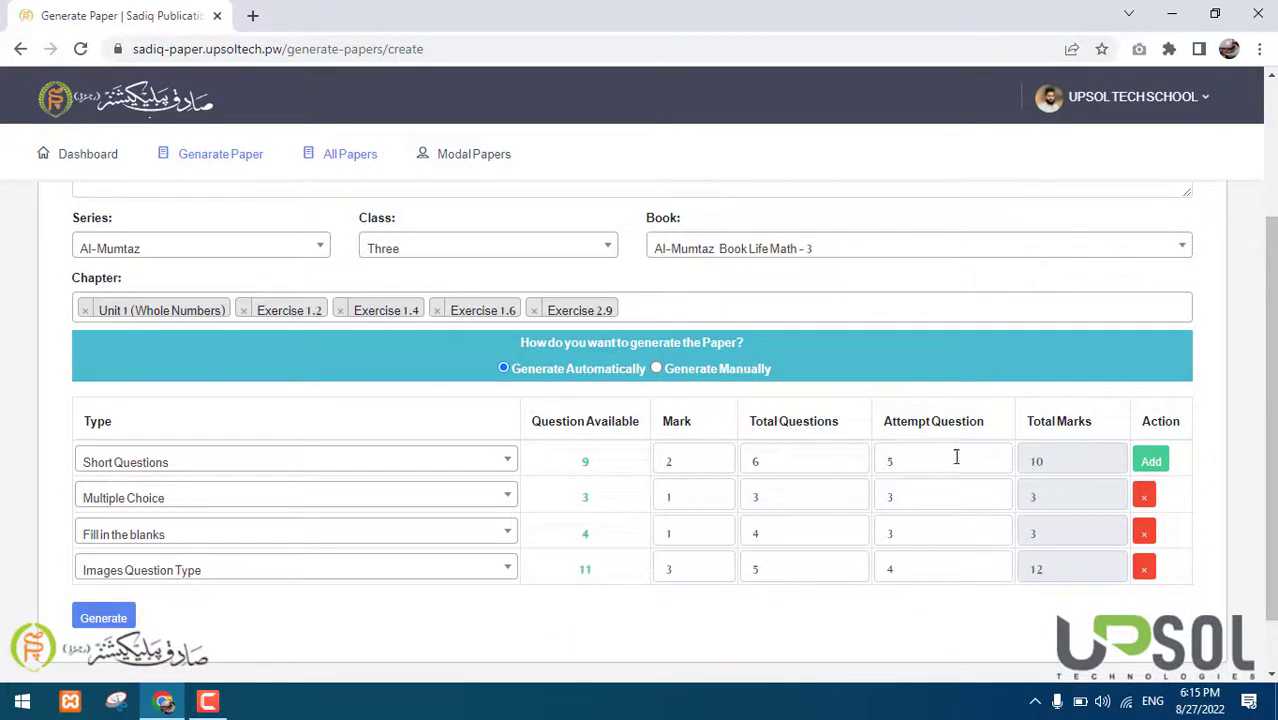
pyautogui.scroll(-1, 960, 480)
pyautogui.click(927, 500)
pyautogui.press('BackSpace')
pyautogui.write('3')
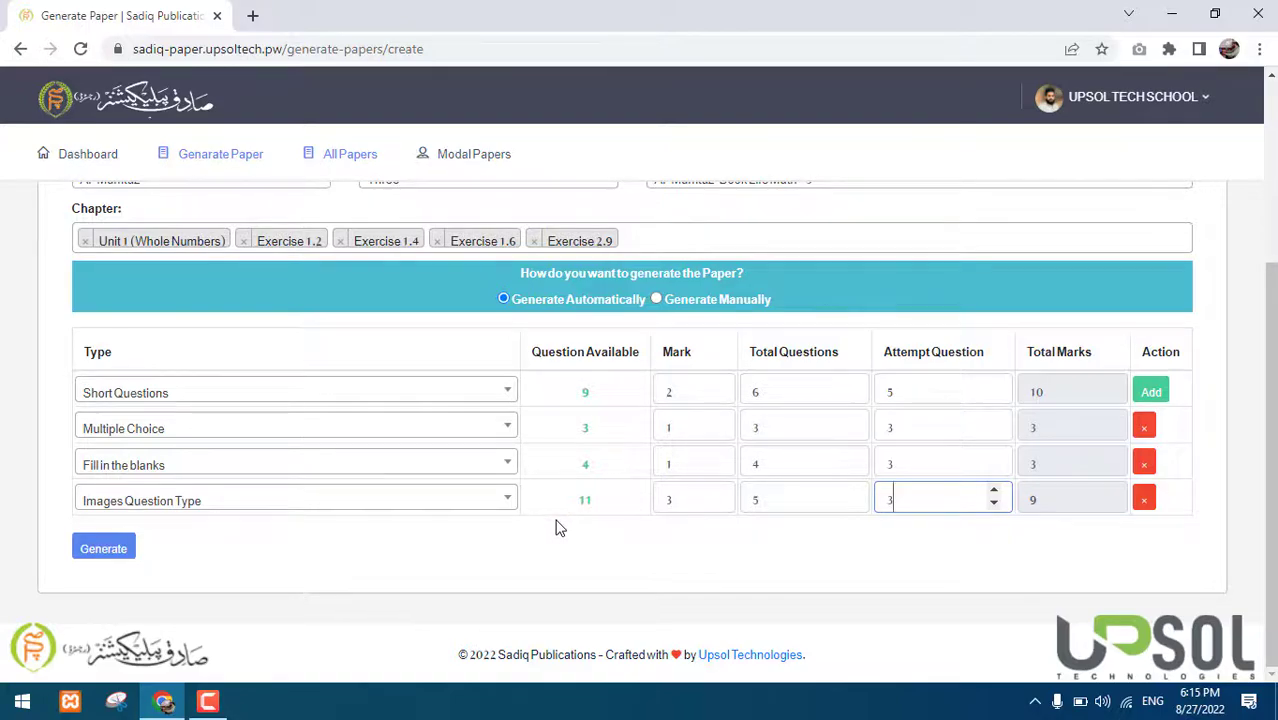
pyautogui.scroll(3, 560, 528)
pyautogui.scroll(-3, 560, 528)
# Generate the Book Life Math - 3 paper and scroll through the Print Paper page
pyautogui.click(104, 549)
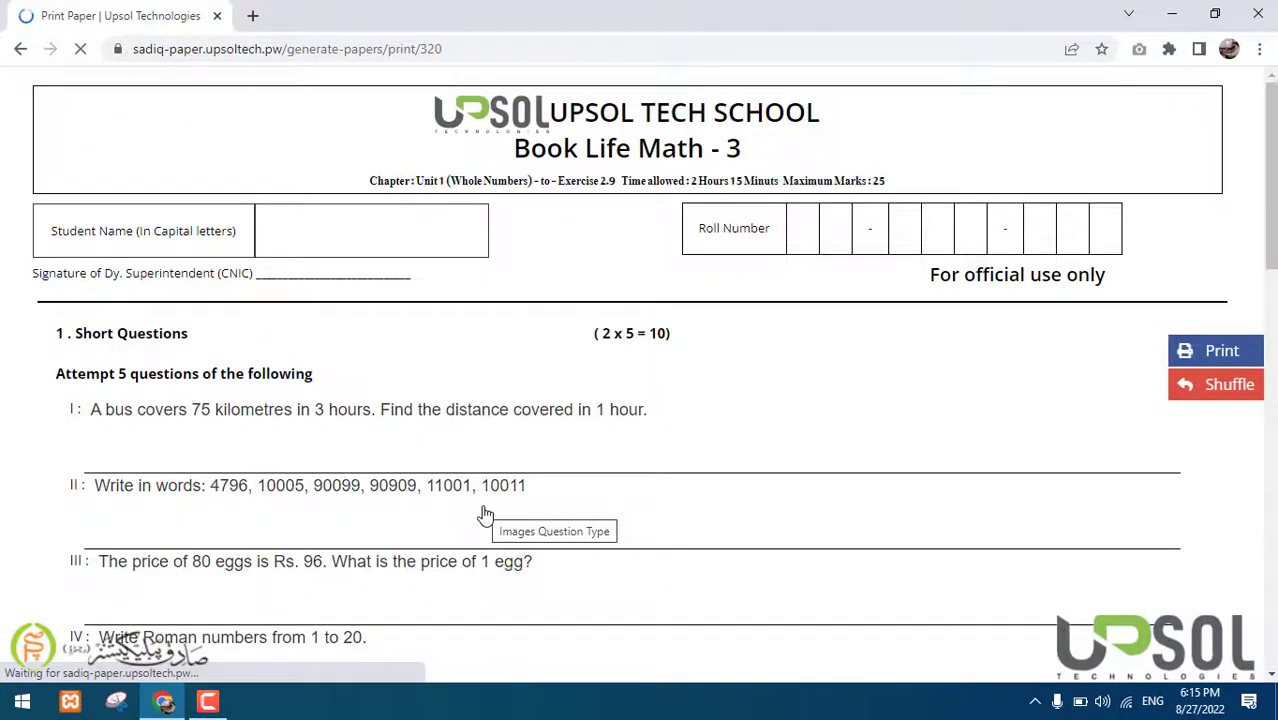
pyautogui.scroll(-4, 485, 515)
pyautogui.scroll(-14, 485, 515)
pyautogui.scroll(-3, 485, 515)
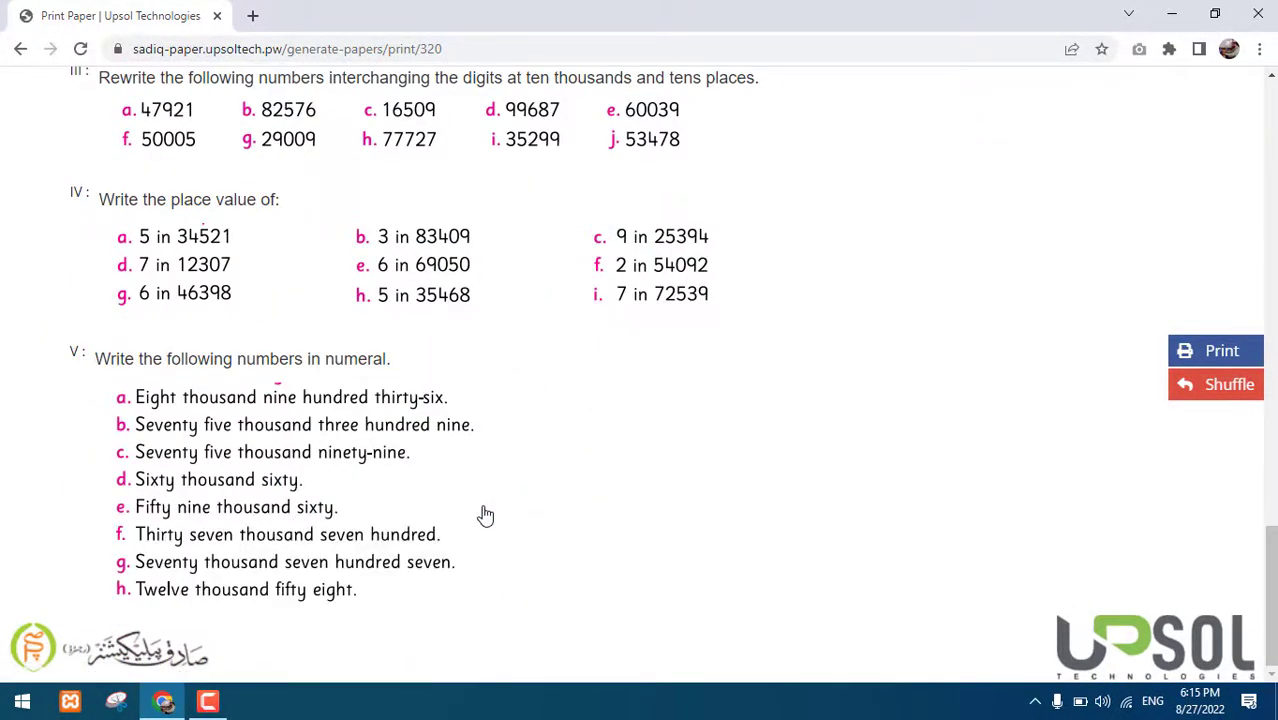
pyautogui.scroll(20, 485, 515)
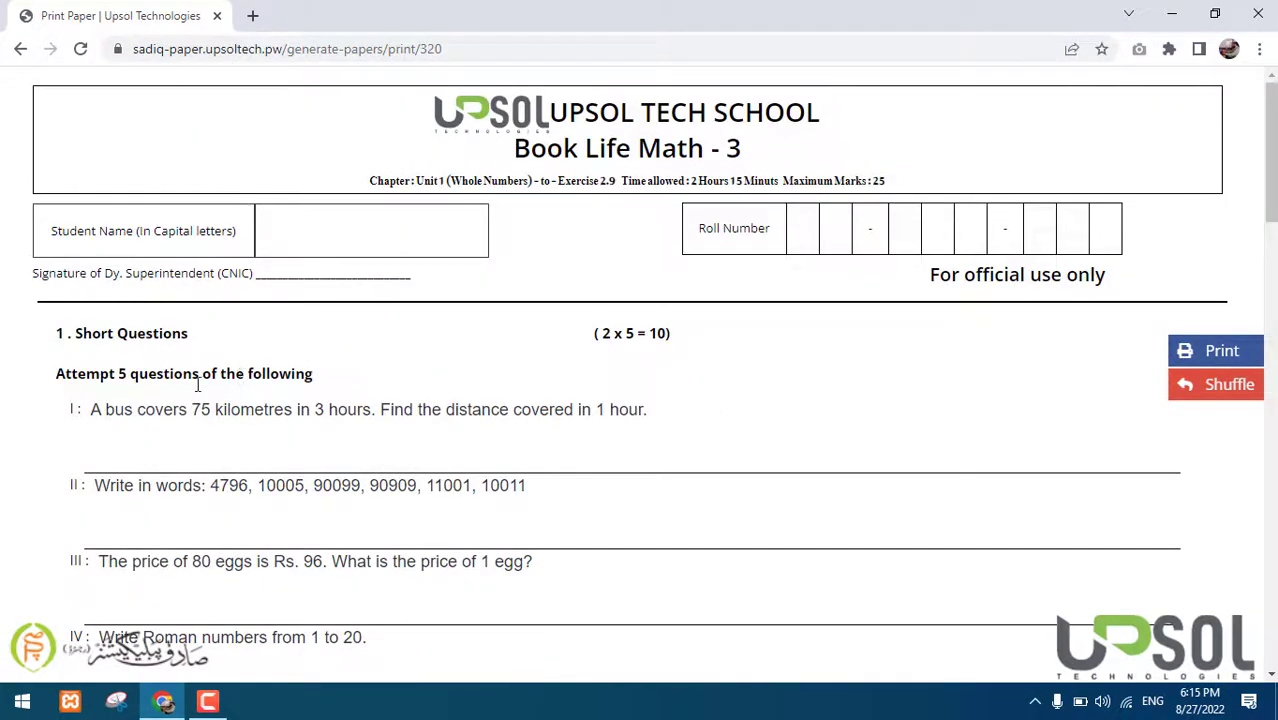
# Check the Short Questions, Multiple Choice, Fill in the blanks and Images section headings
pyautogui.tripleClick(118, 332)
pyautogui.scroll(-5, 282, 365)
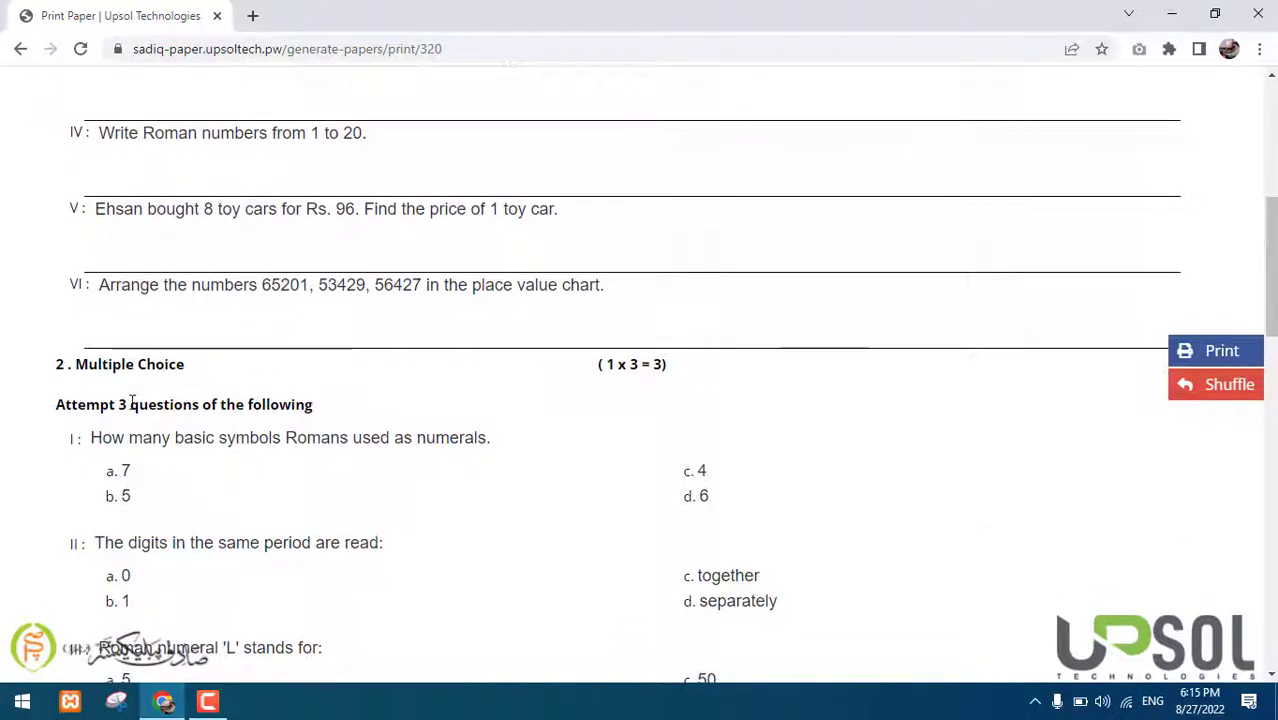
pyautogui.tripleClick(118, 365)
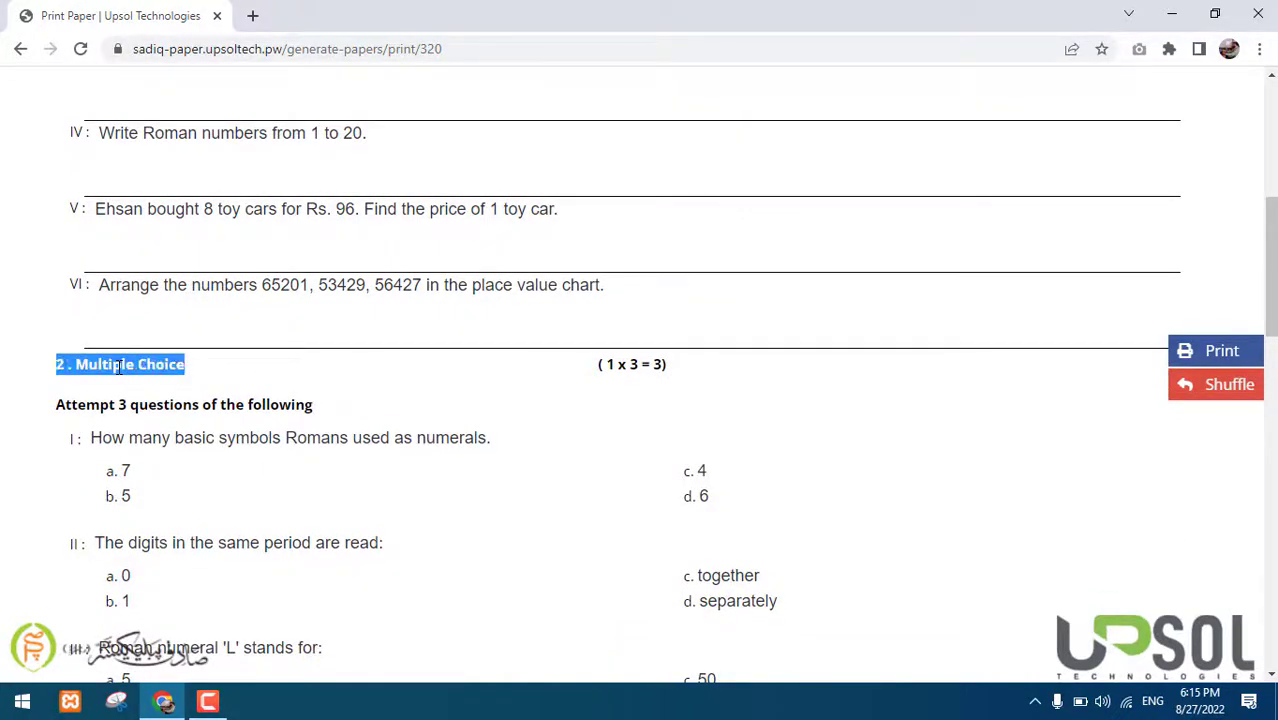
pyautogui.scroll(-5, 118, 367)
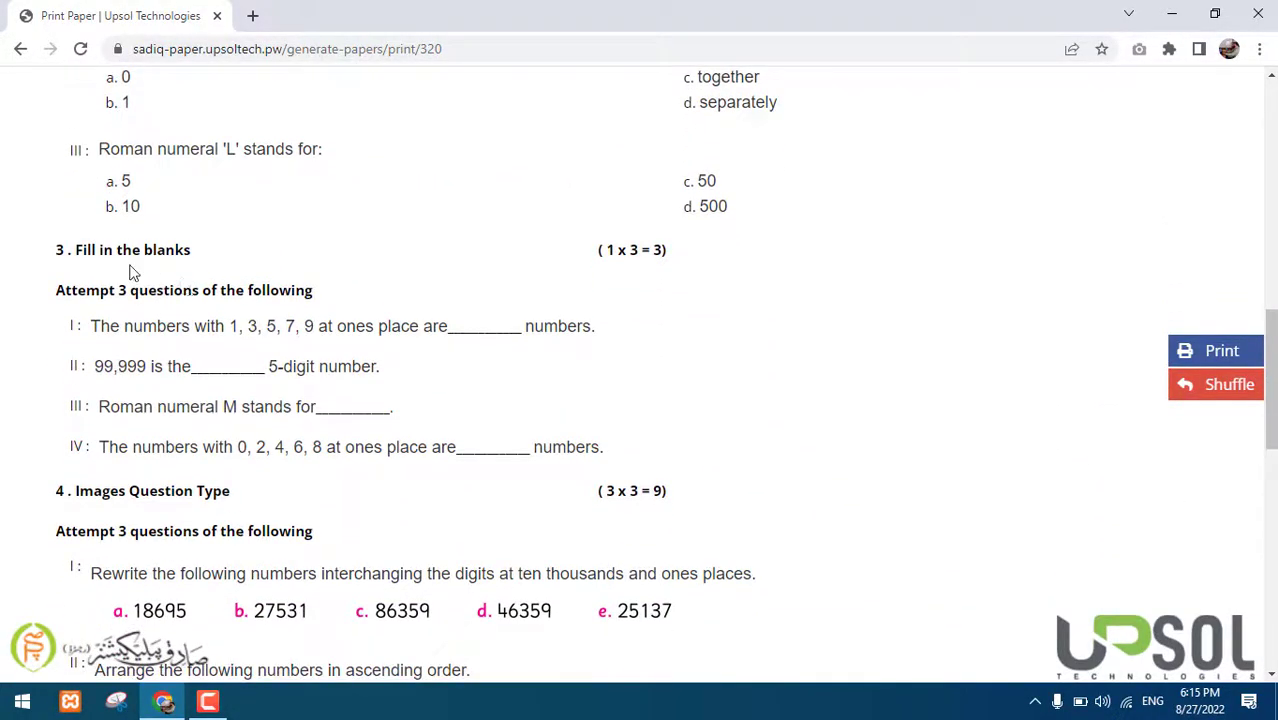
pyautogui.tripleClick(107, 255)
pyautogui.scroll(-2, 221, 395)
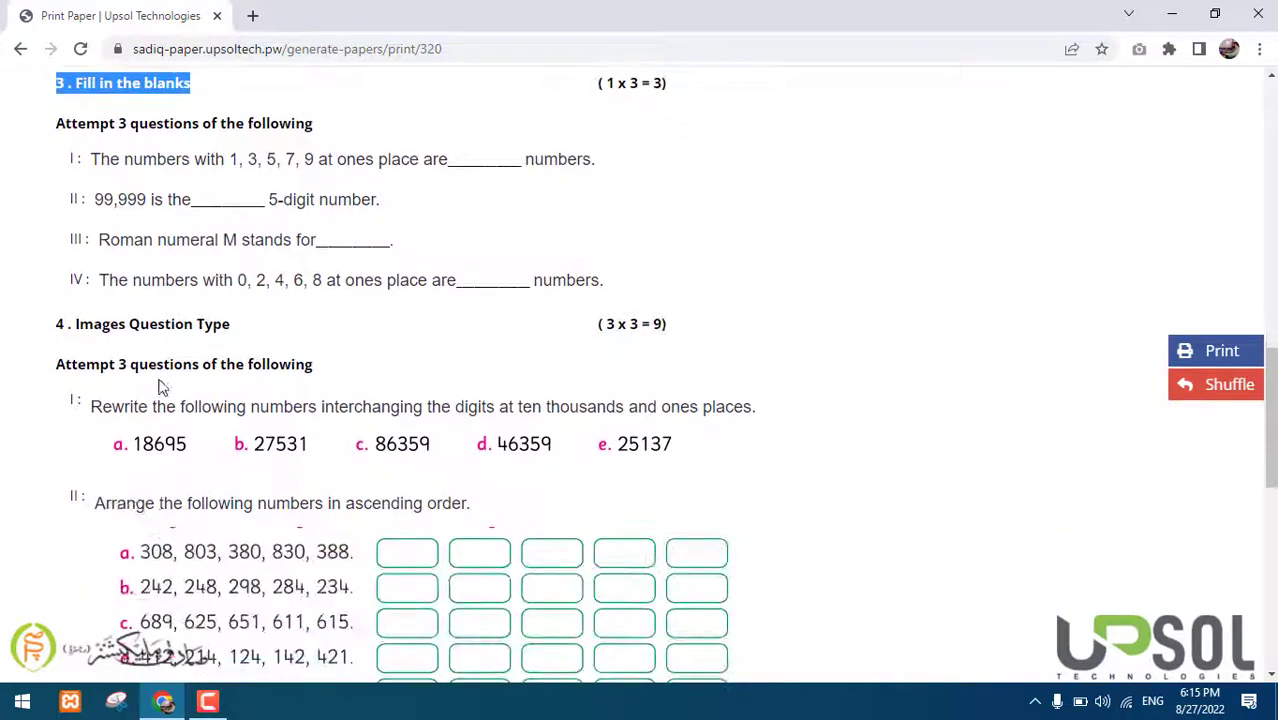
pyautogui.doubleClick(178, 326)
pyautogui.scroll(-3, 380, 418)
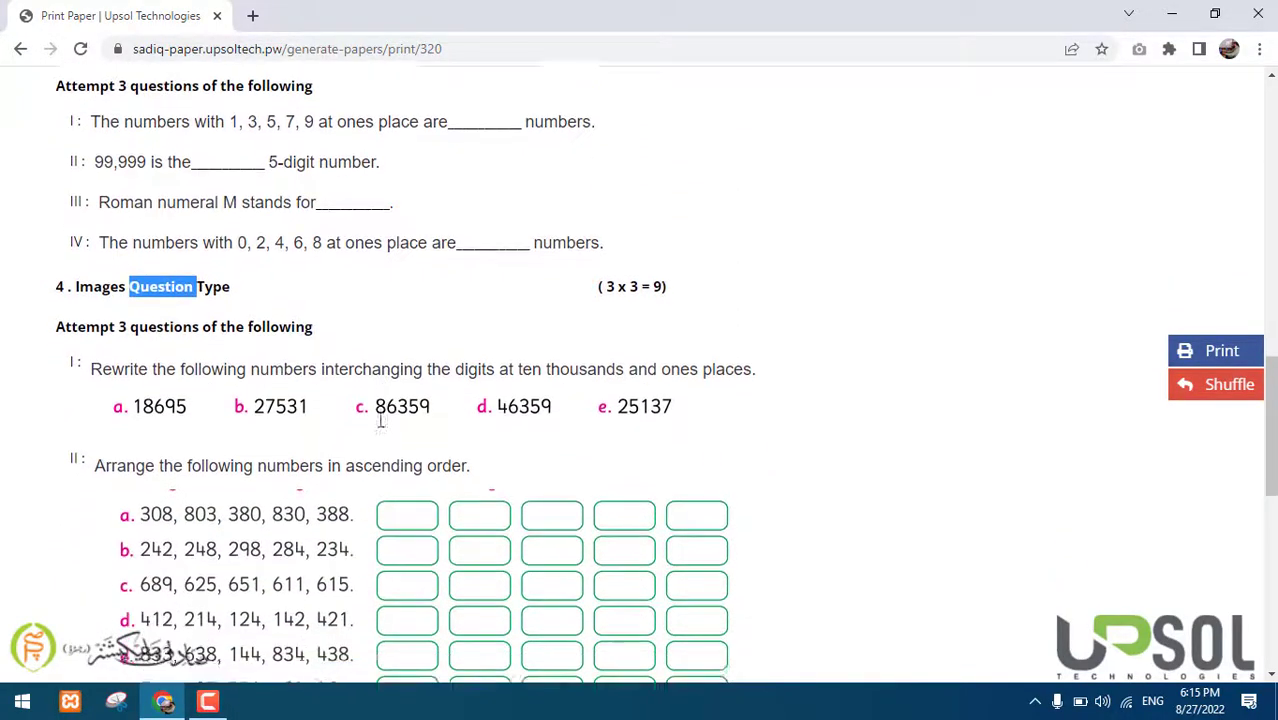
pyautogui.scroll(1, 380, 418)
pyautogui.scroll(15, 653, 365)
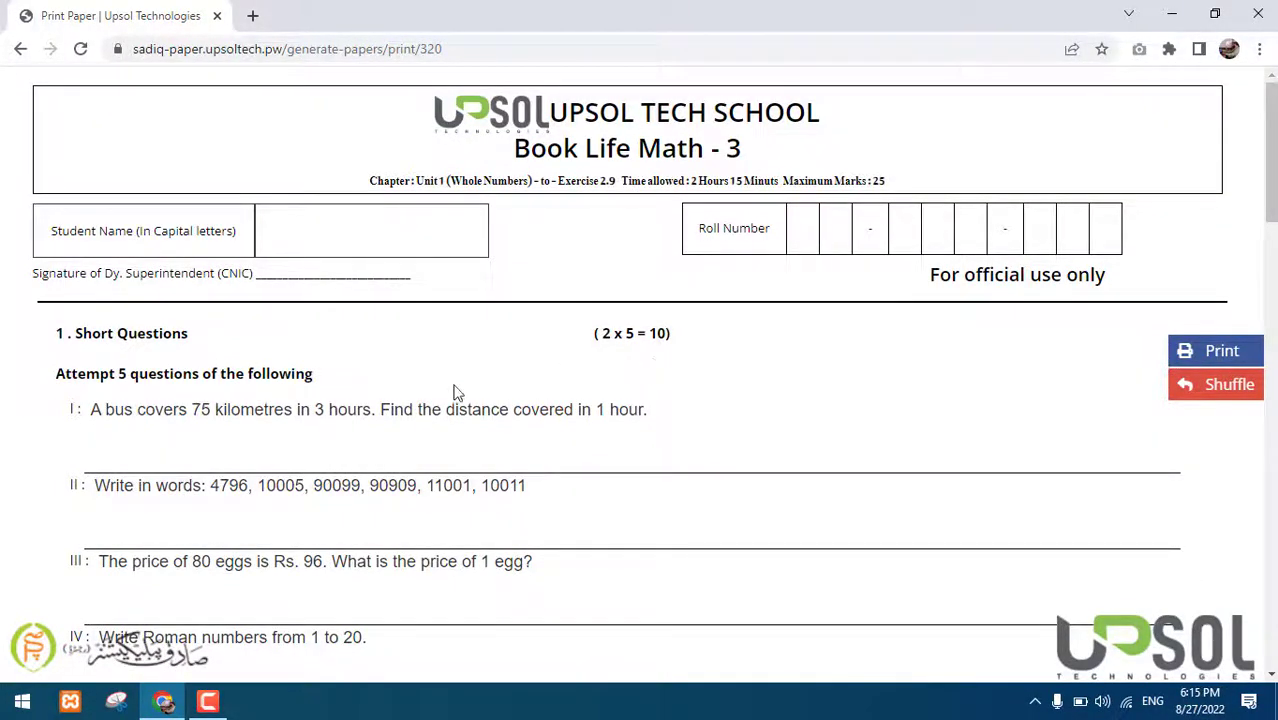
pyautogui.scroll(-2, 390, 398)
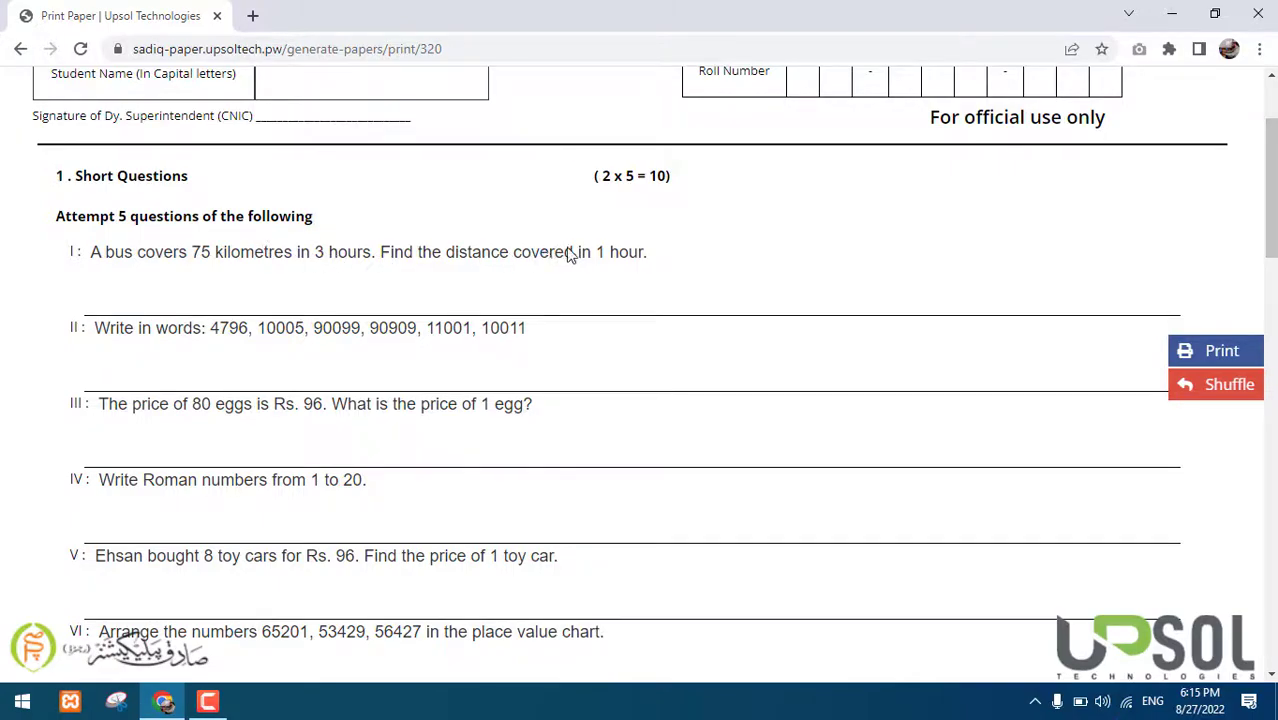
# Replace 'kilometres' with 'KMs' in question I and append 001 to make 10001 in question II
pyautogui.click(626, 255)
pyautogui.doubleClick(231, 259)
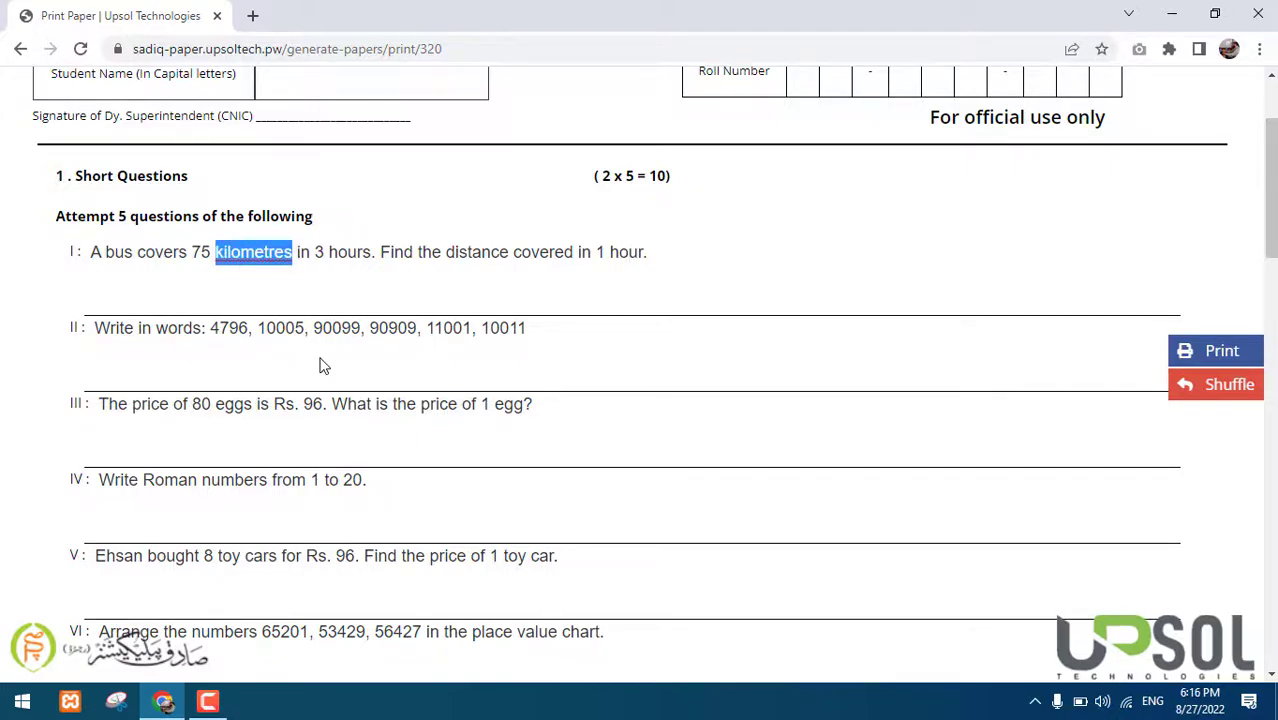
pyautogui.write('KMs')
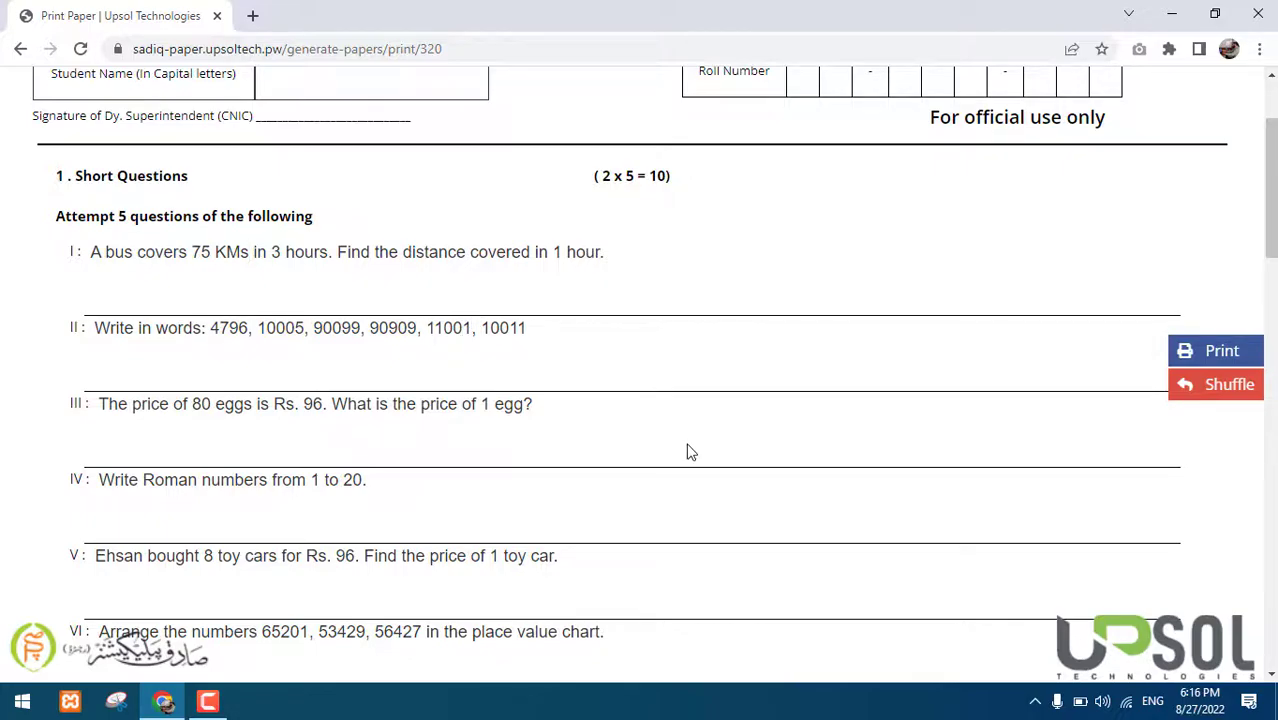
pyautogui.write('001')
pyautogui.scroll(-4, 639, 391)
pyautogui.scroll(6, 639, 391)
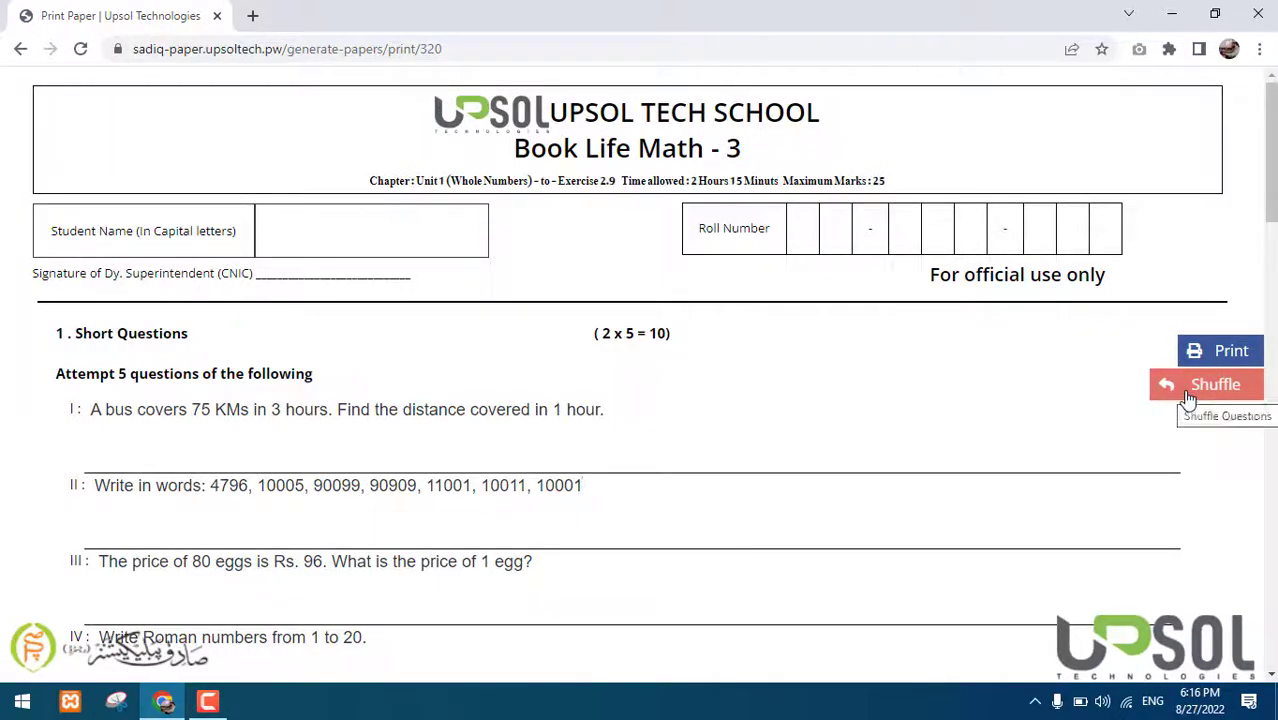
# Shuffle the paper and scroll through the newly ordered short questions
pyautogui.scroll(-2, 779, 374)
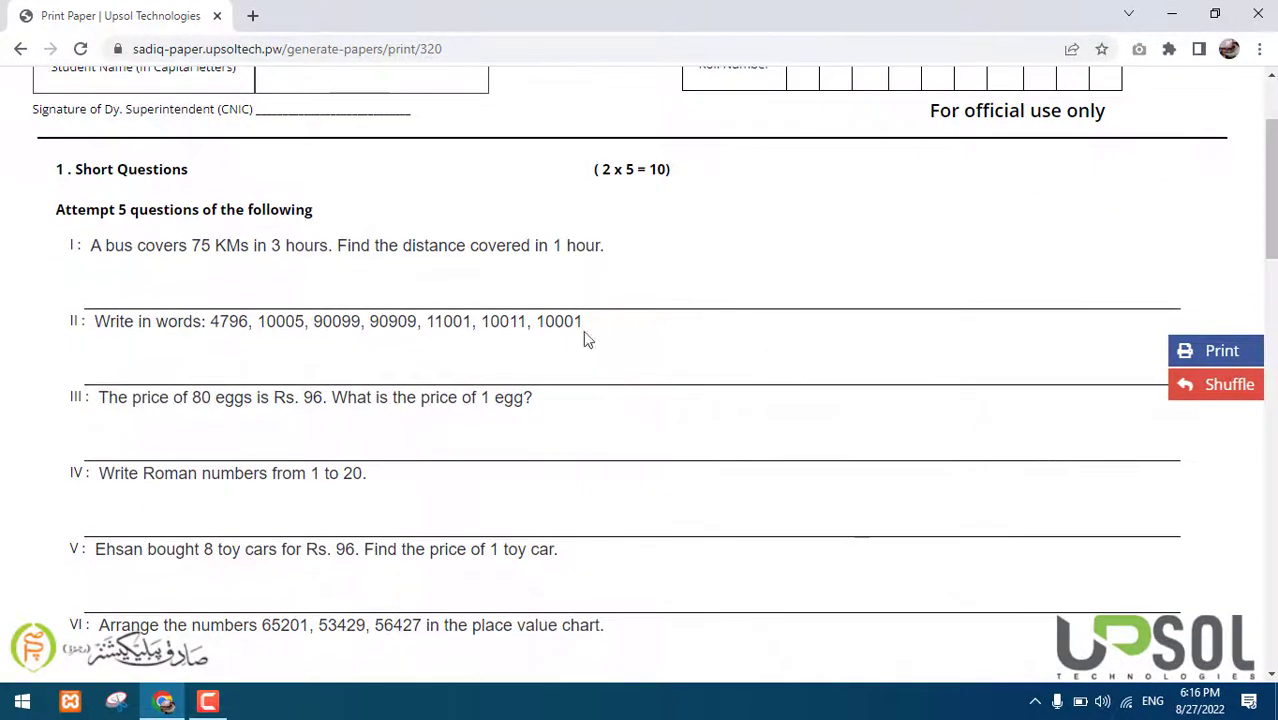
pyautogui.tripleClick(133, 216)
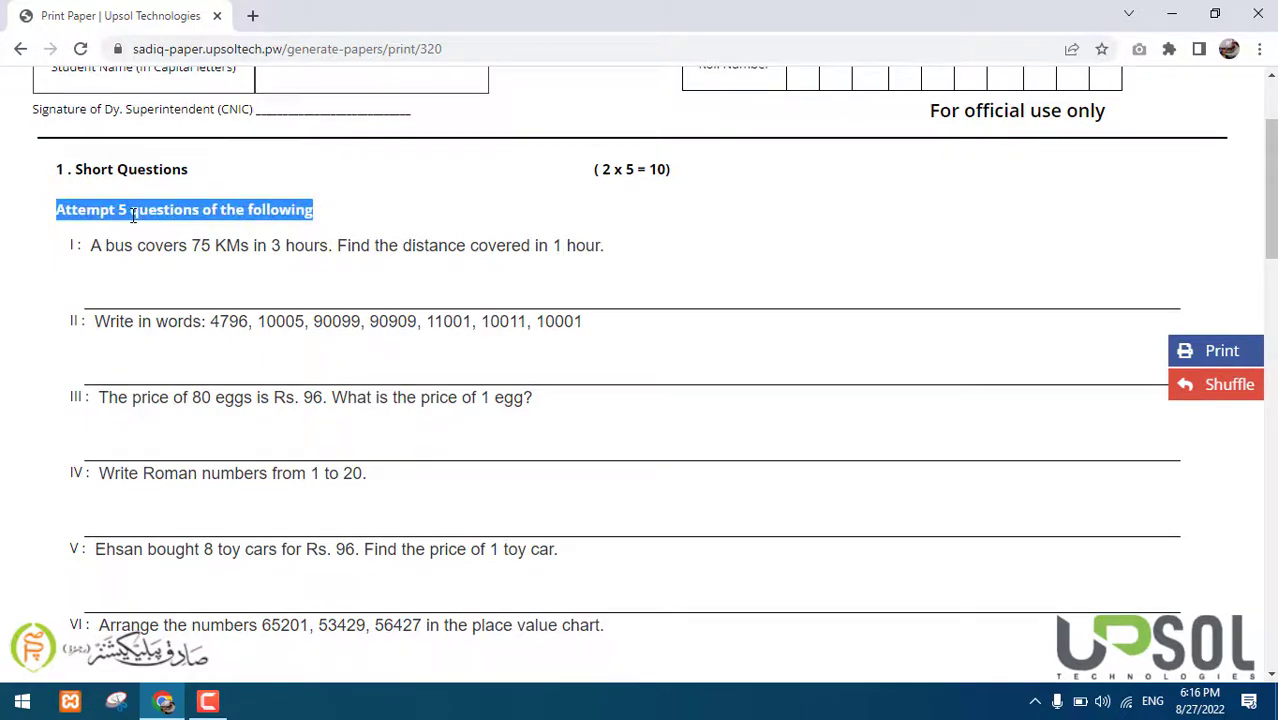
pyautogui.click(1212, 386)
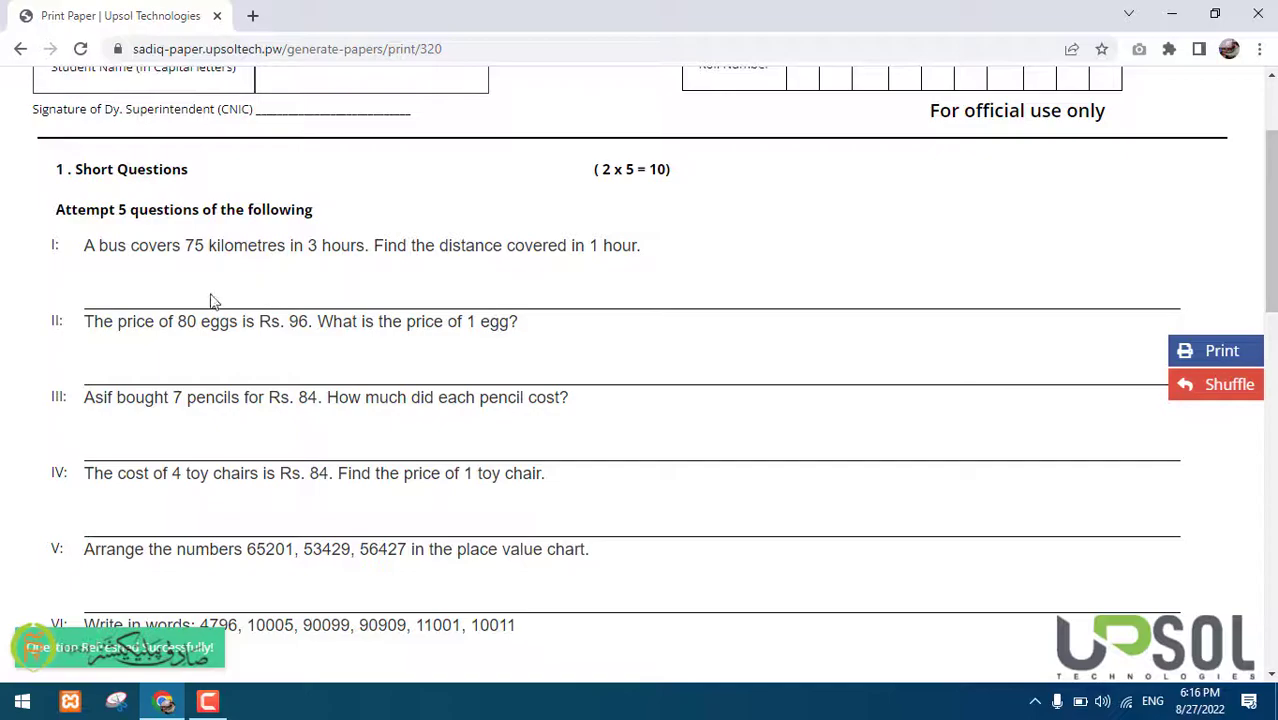
pyautogui.scroll(-3, 213, 316)
pyautogui.scroll(1, 213, 316)
pyautogui.scroll(-6, 213, 316)
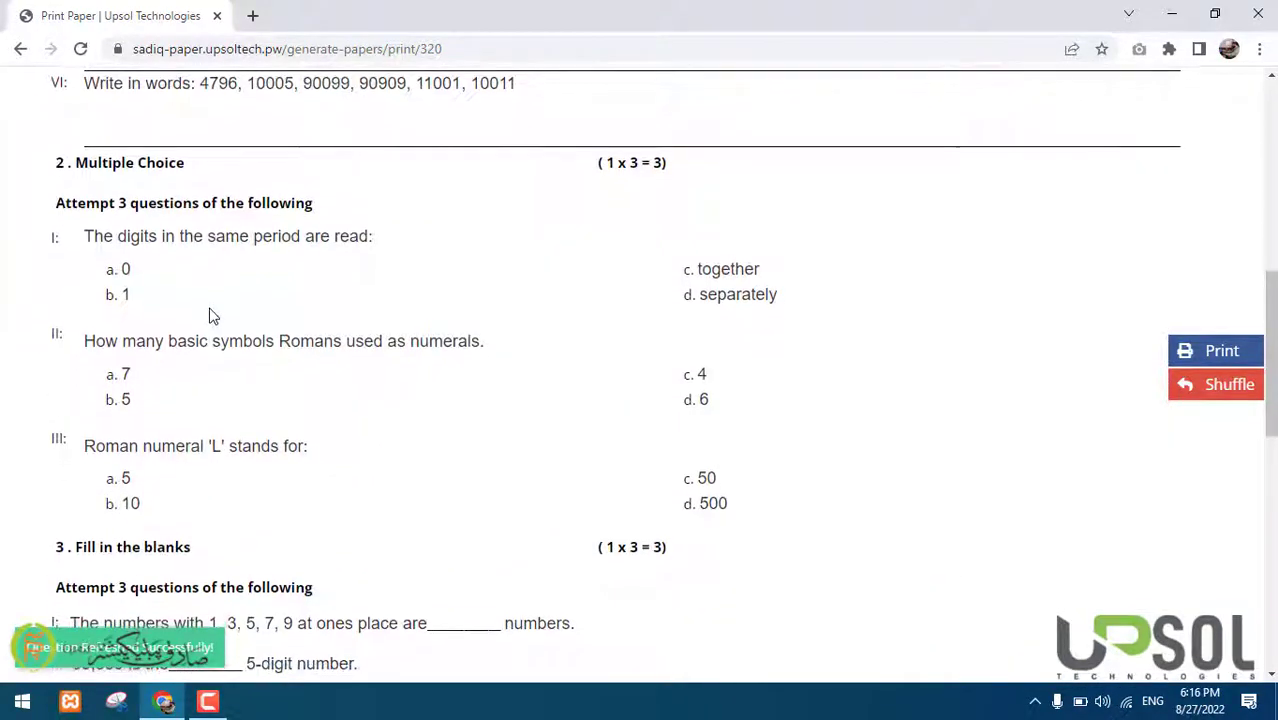
pyautogui.scroll(-6, 213, 316)
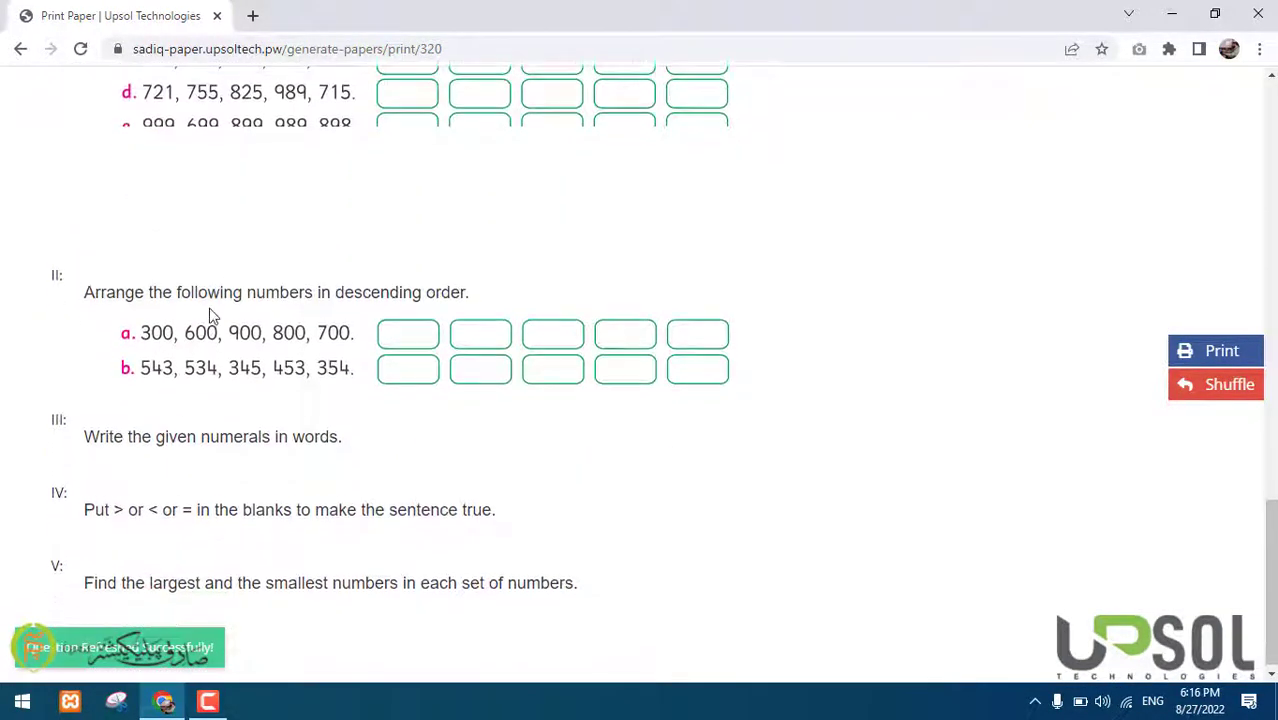